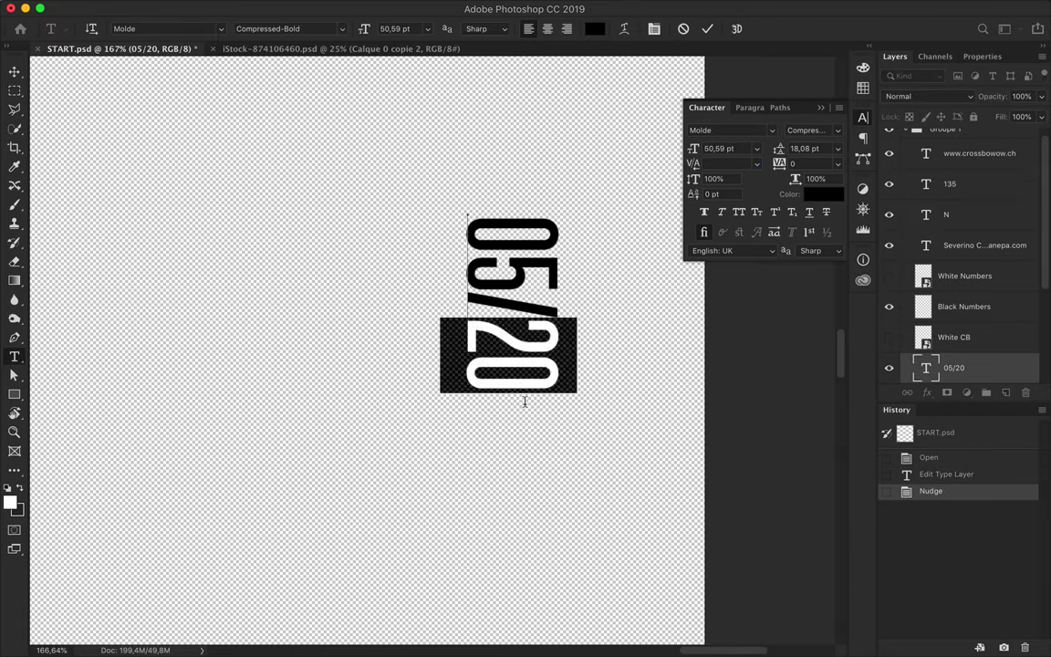
Step: Change the vertical date from 05/20 to 05/15
text(15)
click(722, 163)
key(Escape)
Step: Draw a page-sized rectangle filled with white
key(v)
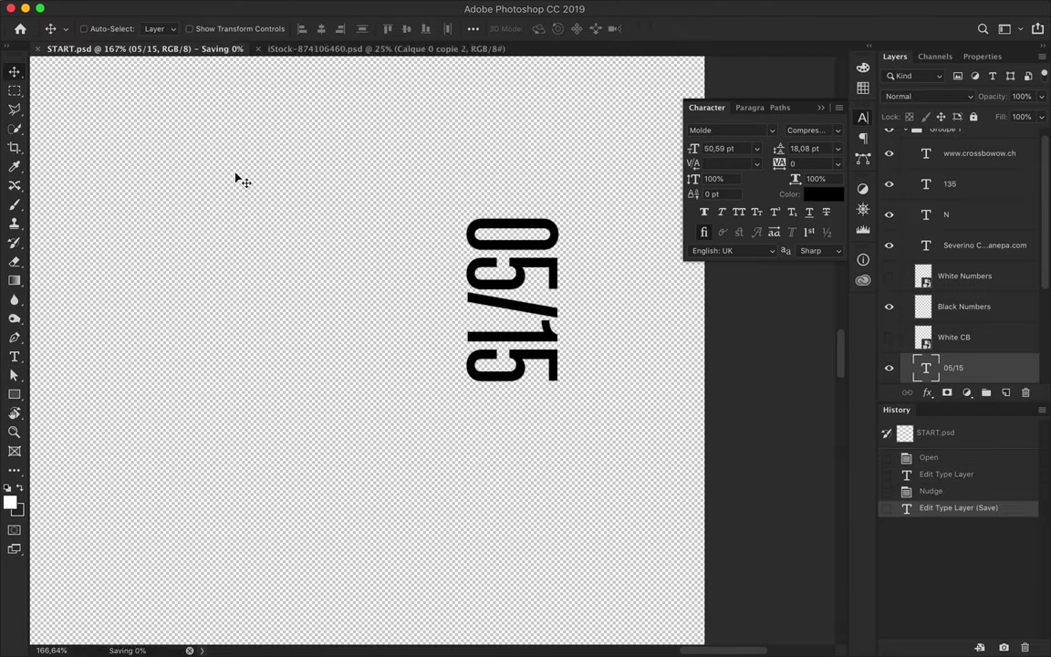
key(ctrl+0)
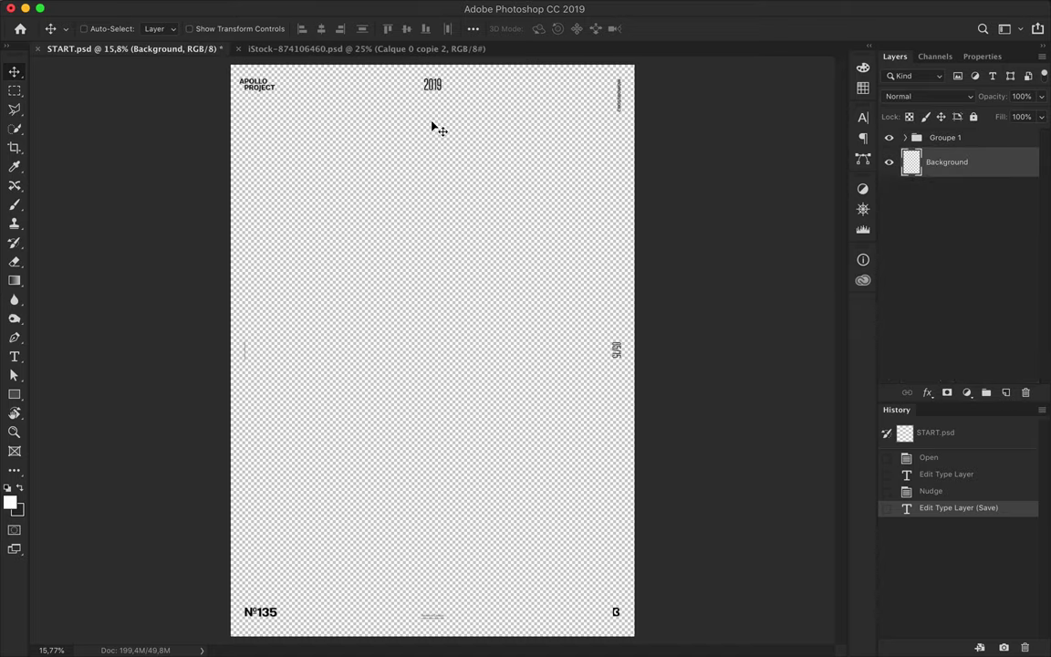
key(u)
click(162, 28)
drag(628, 73, 308, 383)
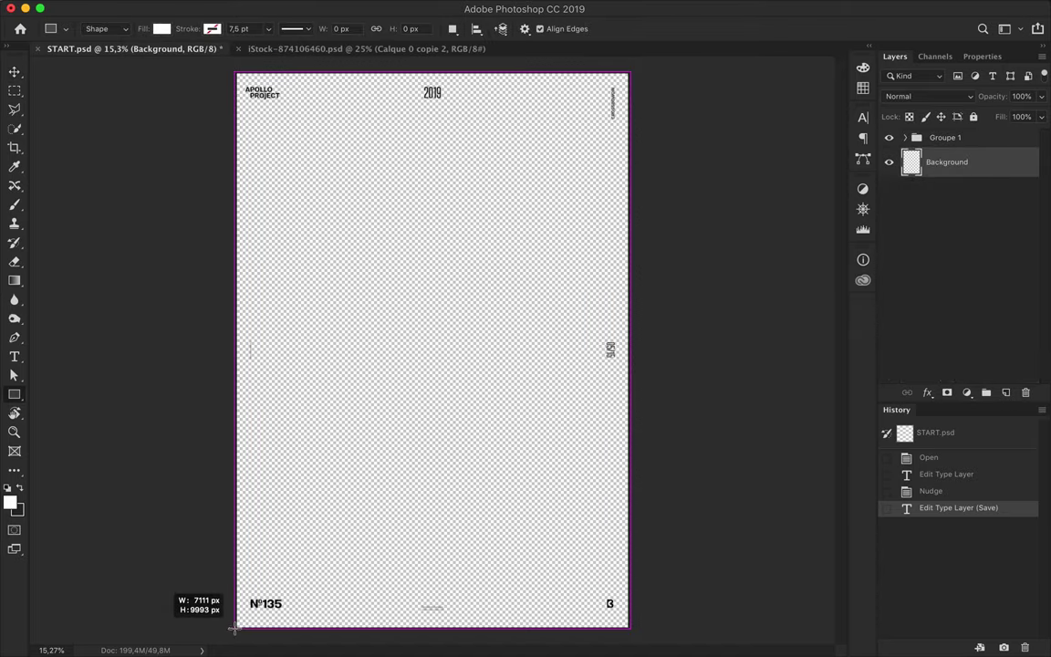
drag(233, 628, 235, 629)
click(162, 29)
click(286, 58)
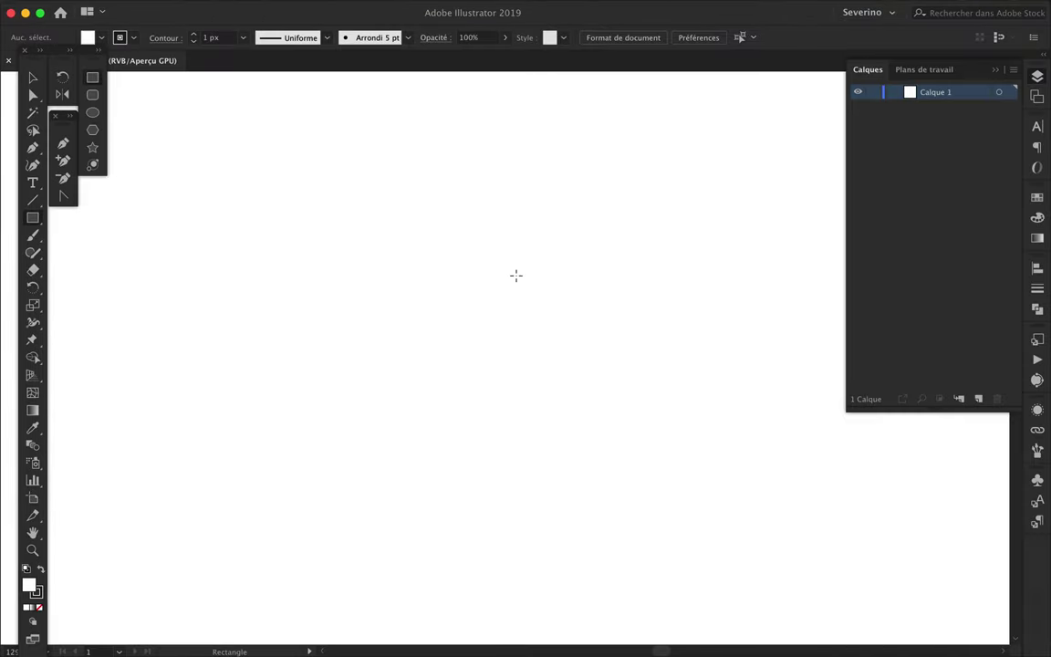
Step: Strip the circles' stroke, align them to the middle key circle, and make them a pattern
click(39, 605)
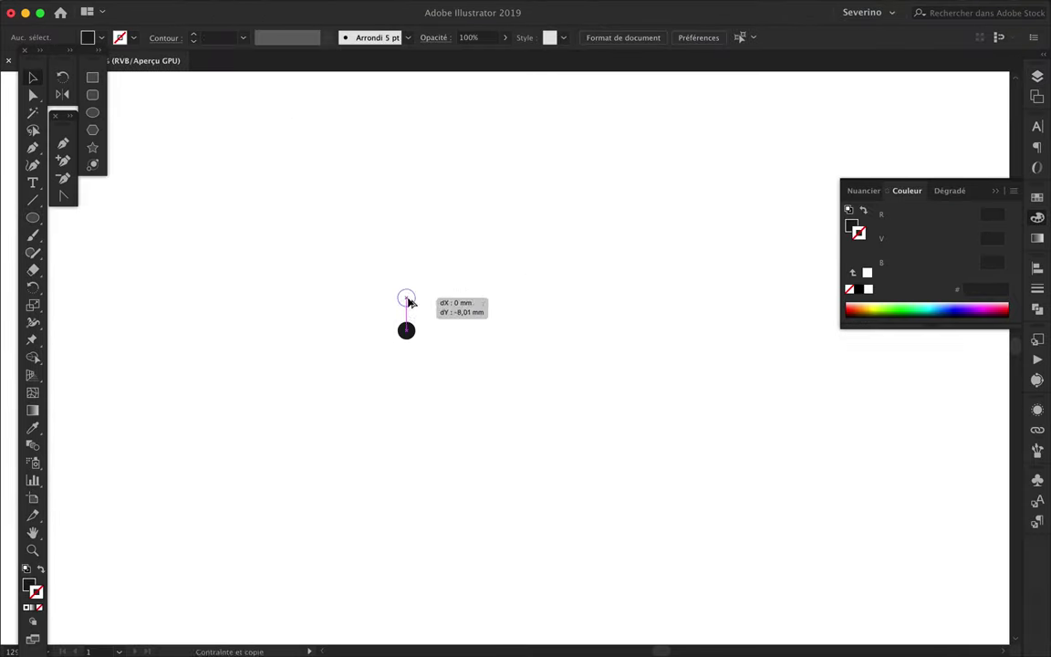
click(625, 38)
click(614, 162)
click(666, 194)
click(629, 37)
click(613, 162)
click(206, 7)
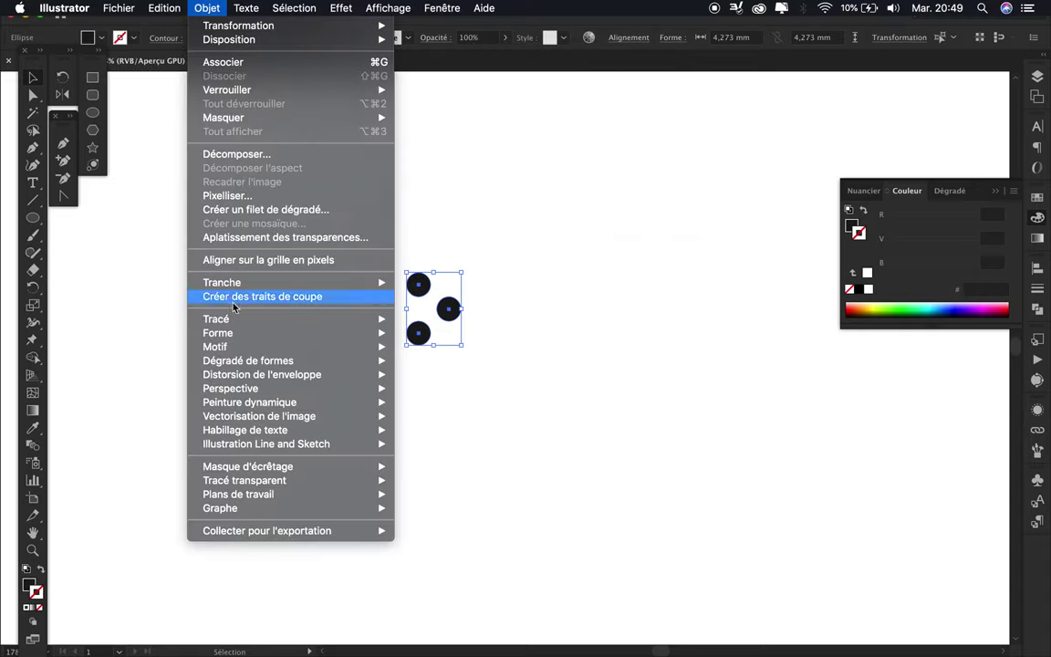
click(429, 347)
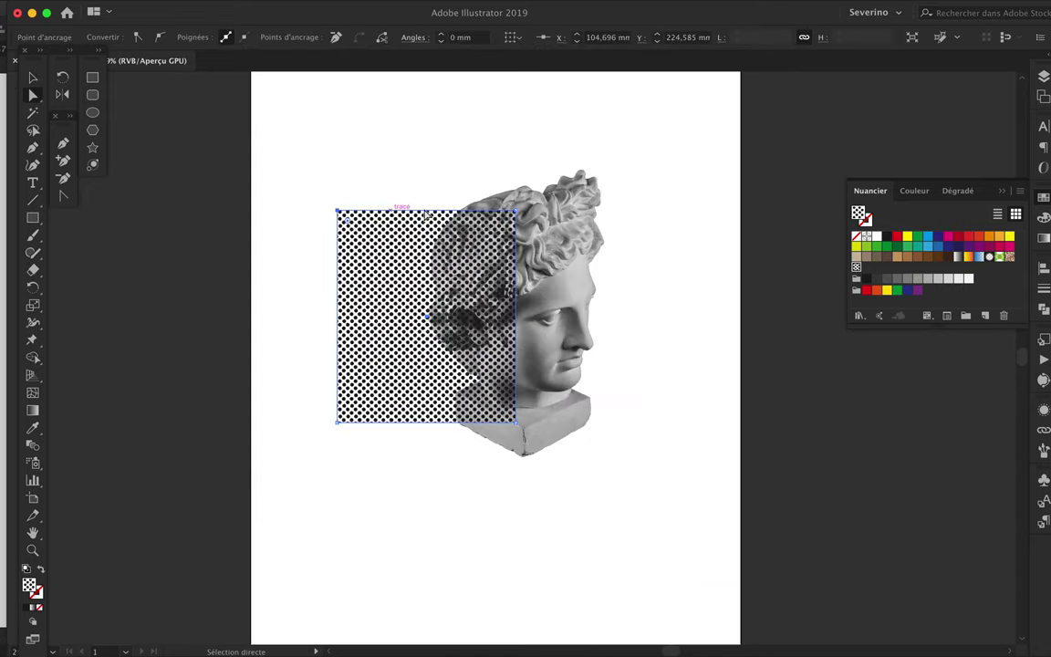
Step: Reshape the pattern-filled rectangle into a slanted quadrilateral over the bust's left half
drag(425, 213, 425, 154)
drag(337, 151, 338, 111)
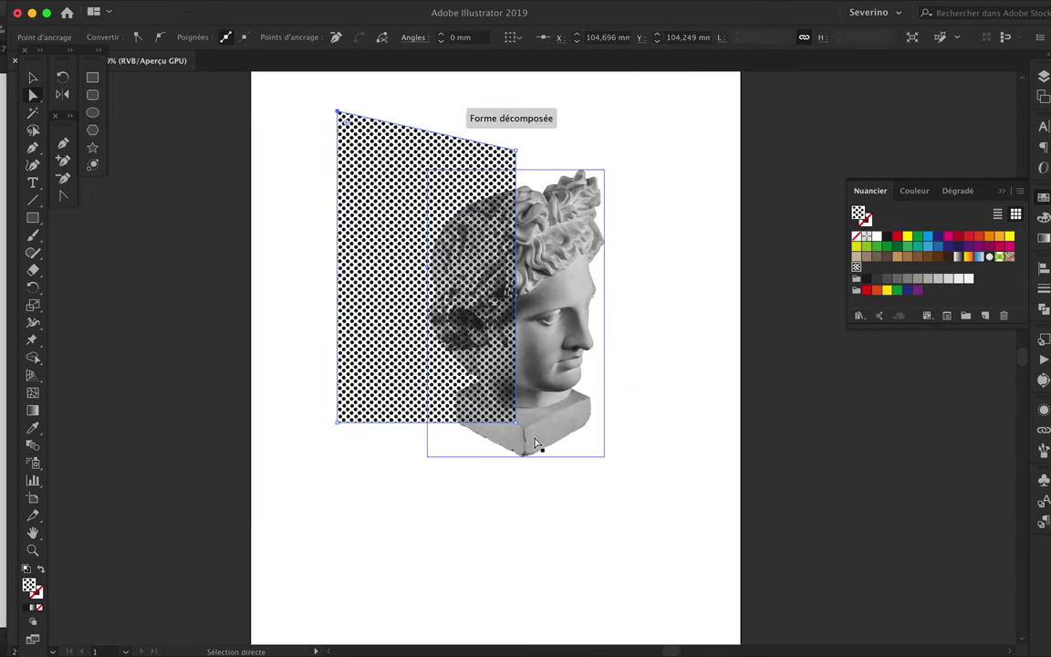
drag(316, 522, 315, 516)
drag(515, 152, 493, 157)
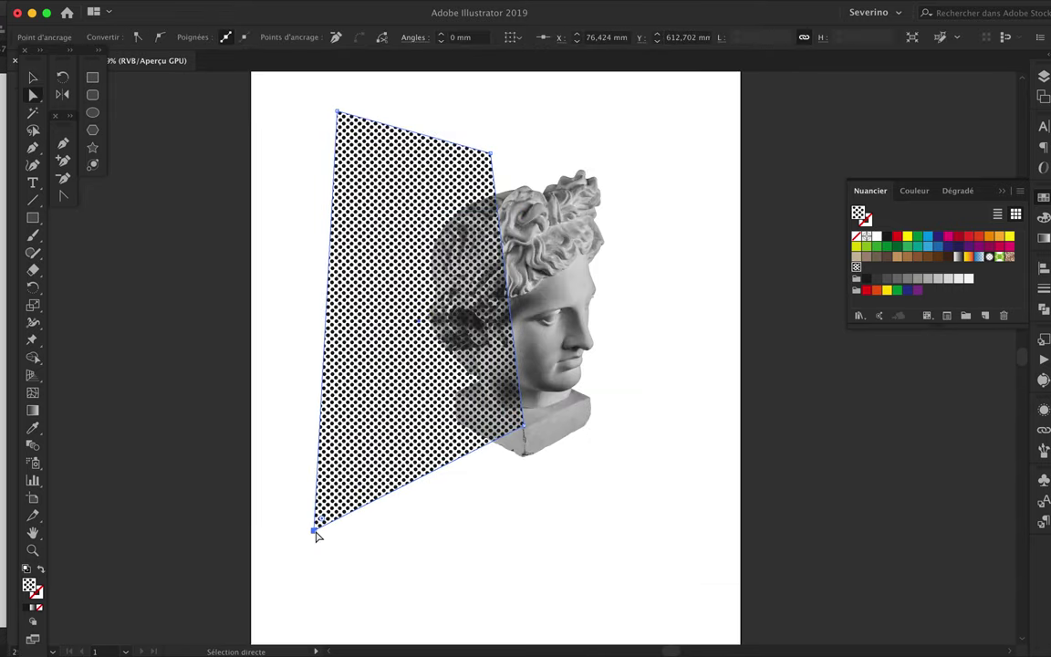
drag(341, 117, 338, 137)
drag(560, 490, 563, 491)
drag(436, 387, 415, 416)
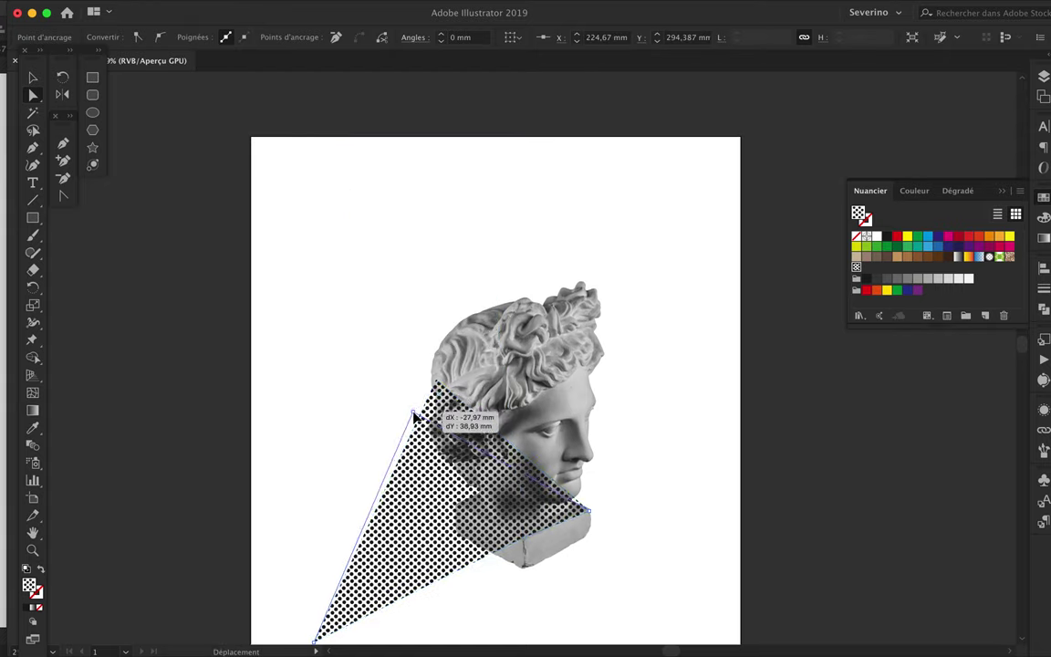
drag(386, 224, 388, 219)
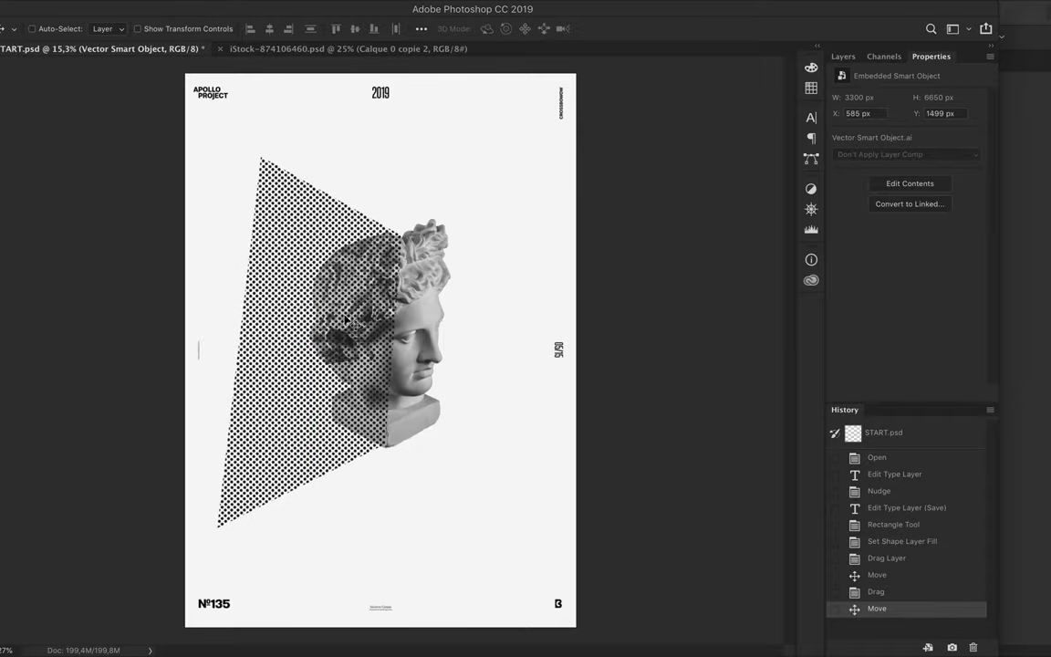
Step: Rasterize the halftone smart object and paint white over the head inside its selection
click(843, 56)
right_click(912, 162)
click(776, 321)
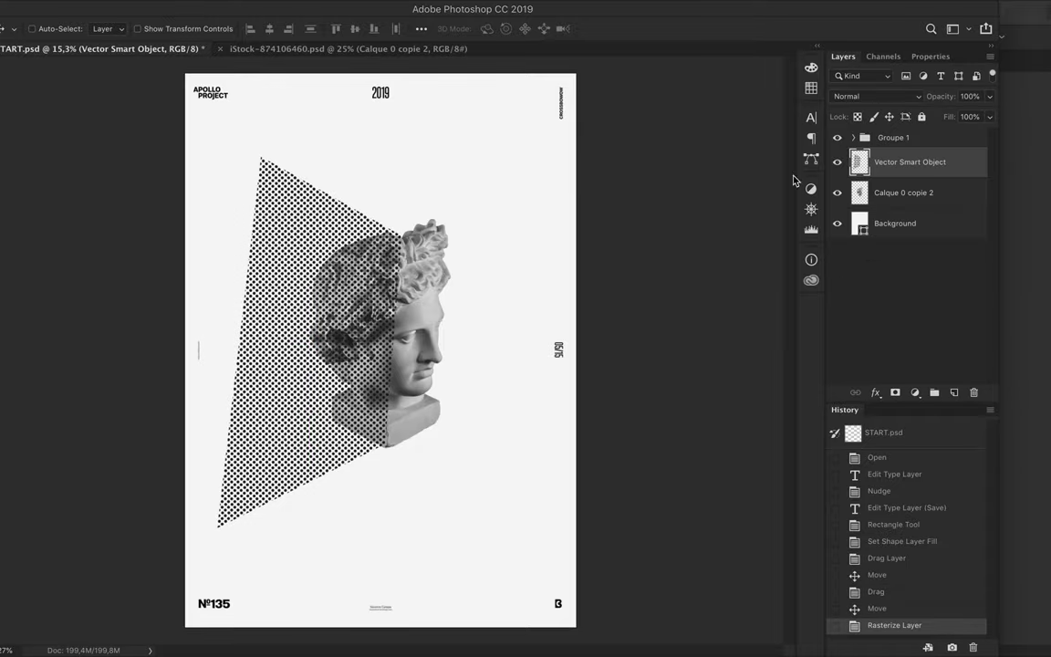
ctrl+click(859, 162)
key(b)
click(10, 501)
click(872, 168)
drag(228, 235, 146, 333)
mouse_move(392, 475)
mouse_down()
mouse_move(459, 461)
mouse_move(548, 301)
mouse_up()
key(ctrl+d)
Step: Add a Levels adjustment with black input 26, clipped to the bust layer
key(m)
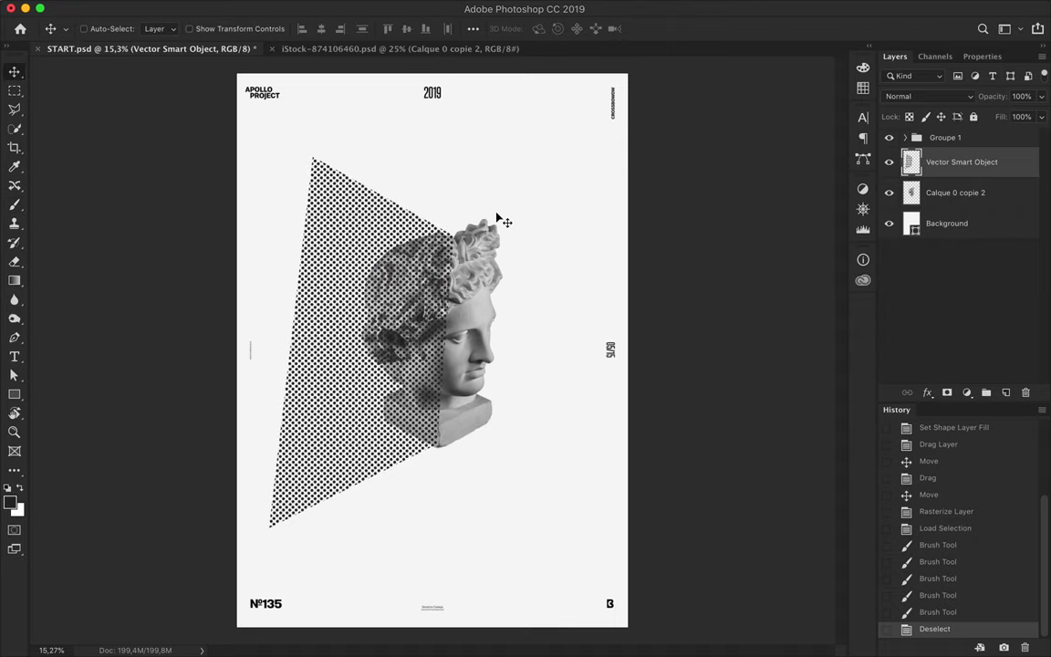
click(956, 193)
click(967, 393)
click(876, 424)
drag(908, 208, 921, 207)
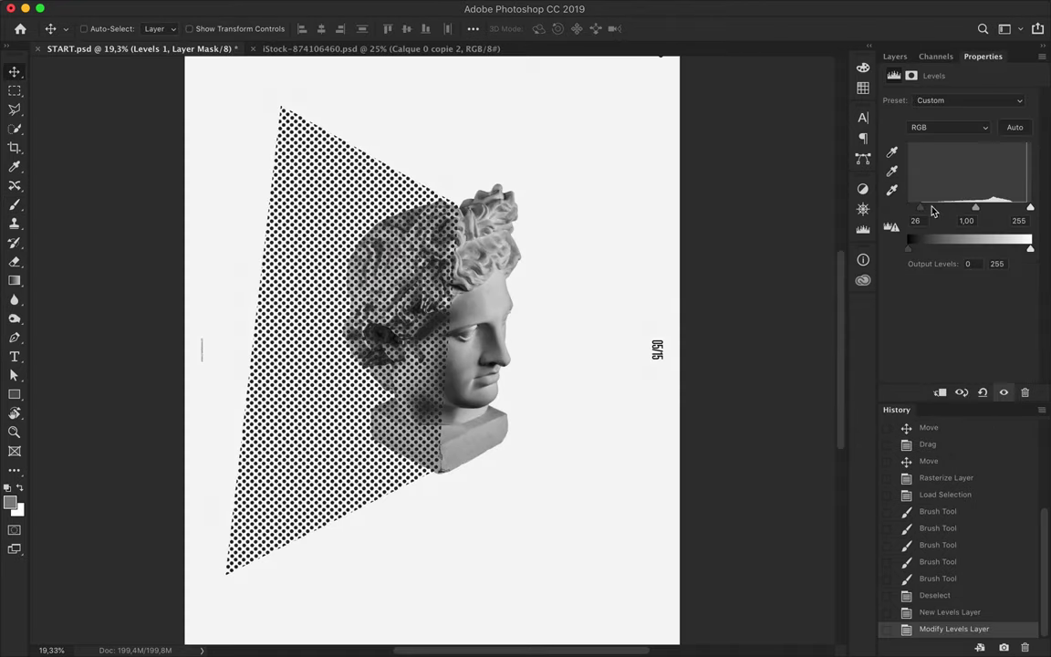
click(895, 56)
key(ctrl+alt+g)
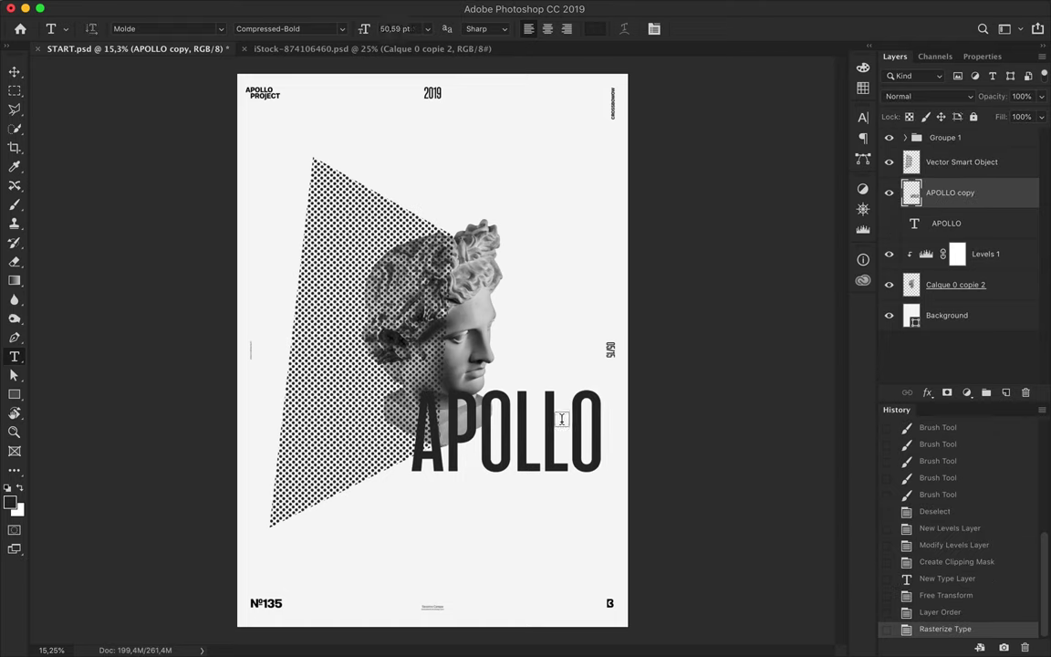
Step: Move the APOLLO copy above the head and warp it into a large slanted shape
drag(562, 419, 519, 213)
key(ctrl+t)
right_click(423, 215)
click(458, 315)
drag(392, 256, 367, 270)
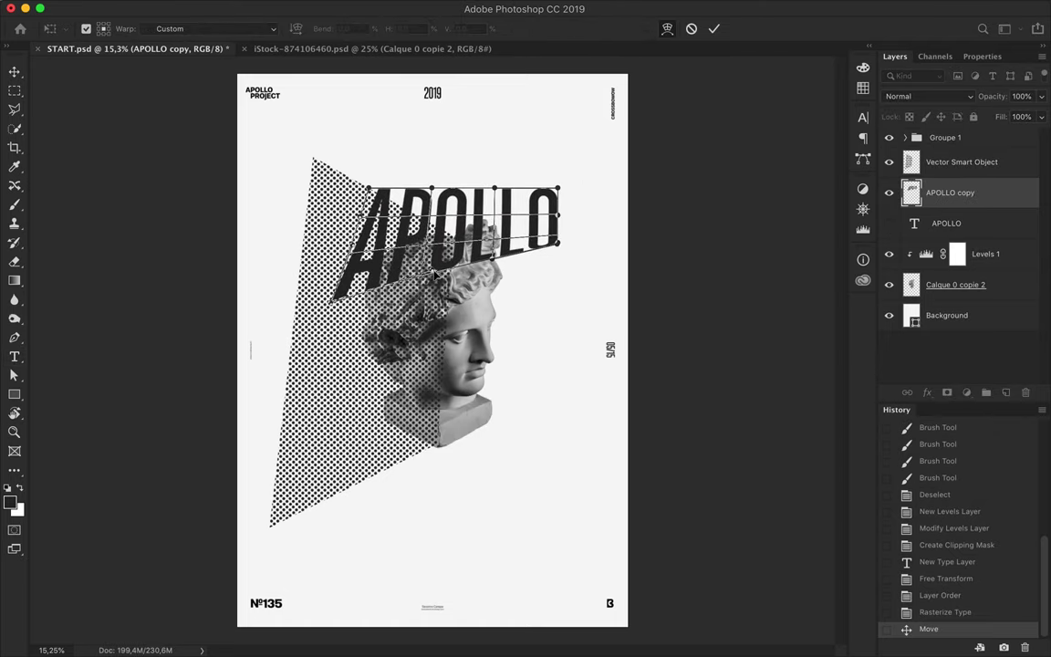
drag(577, 178, 576, 174)
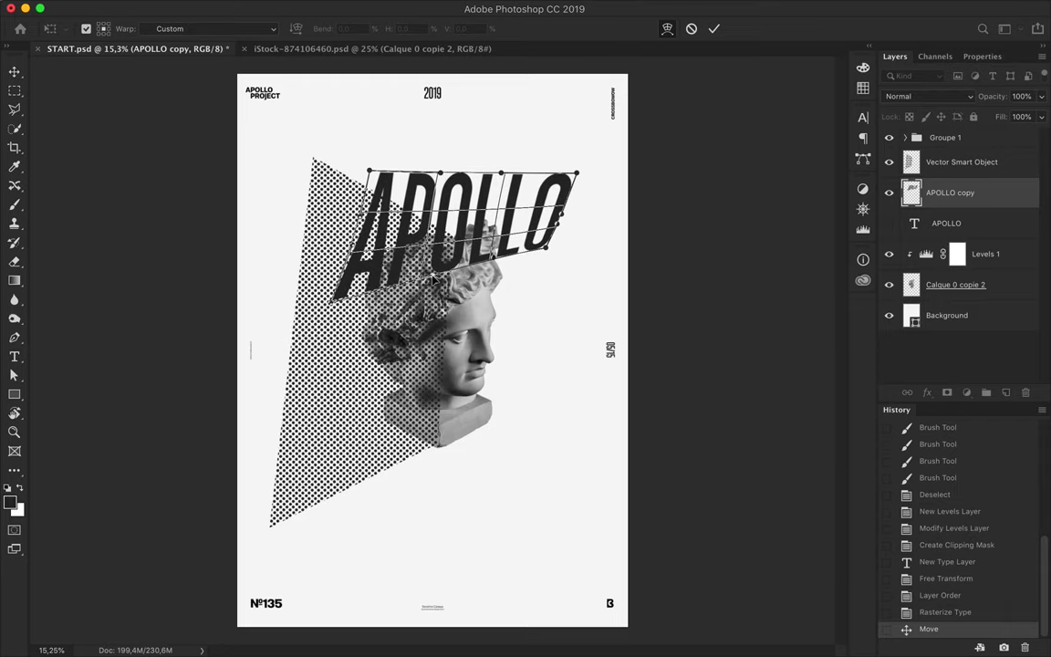
scroll(431, 115, up, 2)
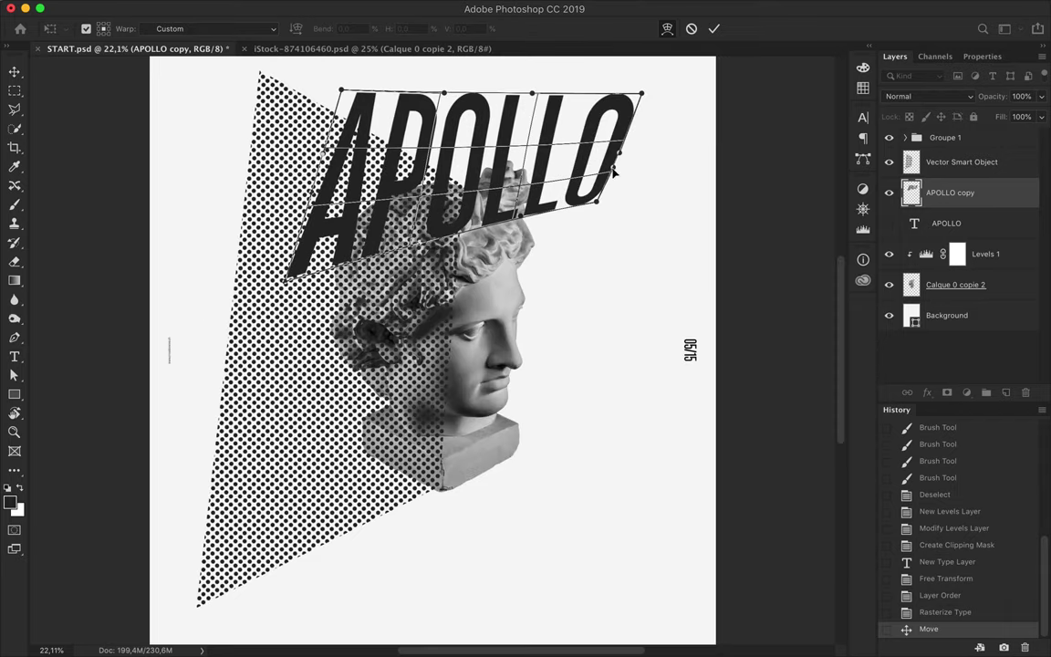
drag(538, 174, 538, 158)
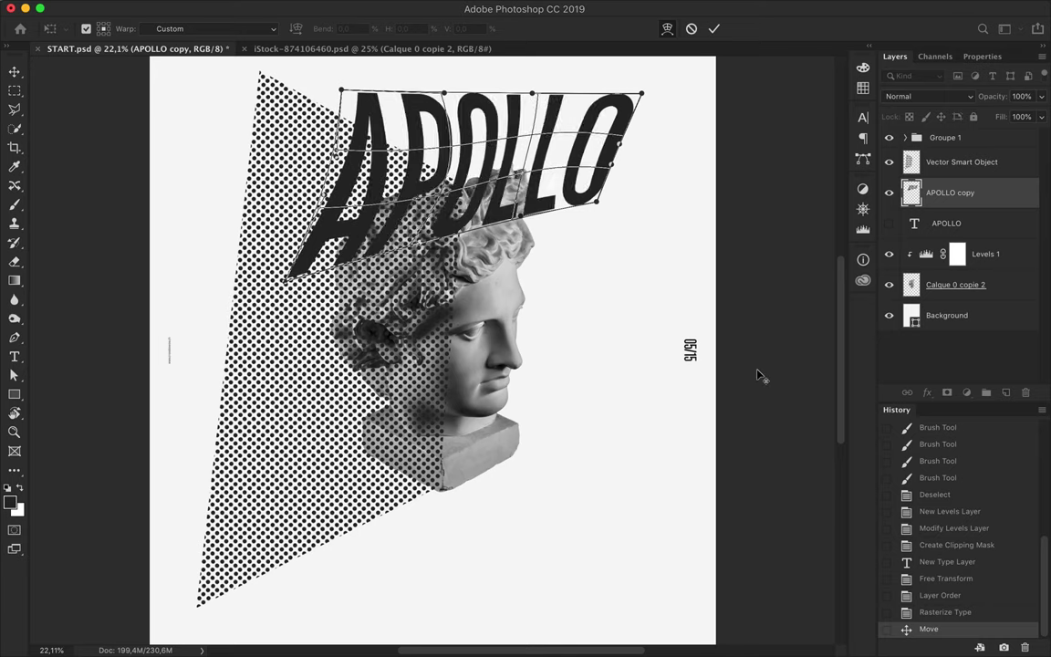
drag(321, 195, 532, 144)
key(Return)
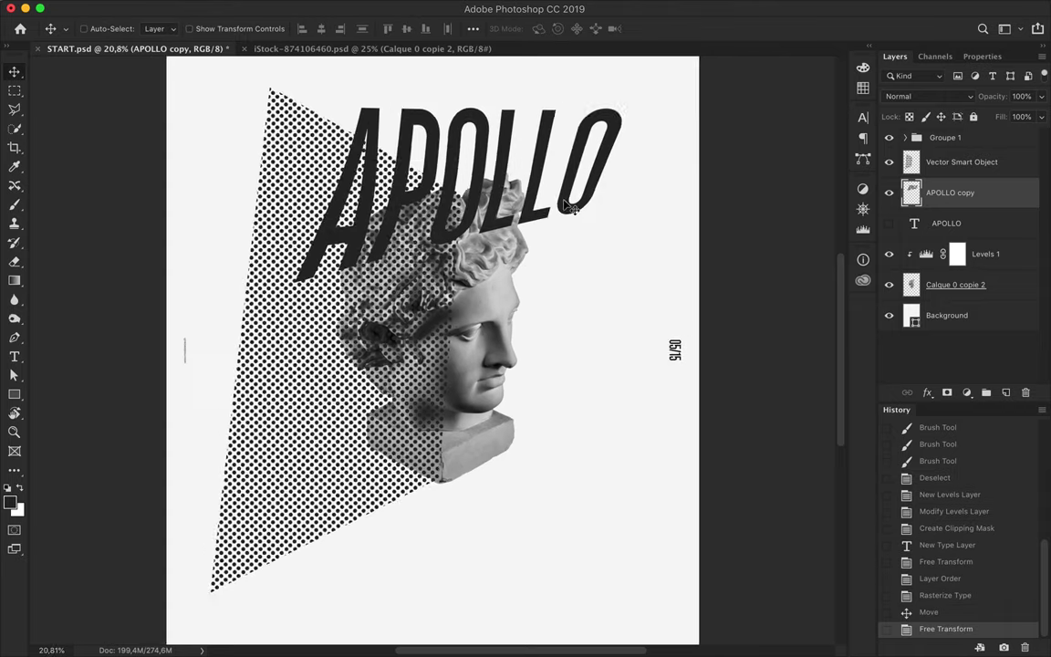
Step: Start a new text layer on the page below the bust
key(ctrl+minus)
key(t)
click(431, 491)
text(365)
Step: Enlarge the 365° type, then rasterize a copy and warp its bottom-right downward
drag(445, 494, 579, 357)
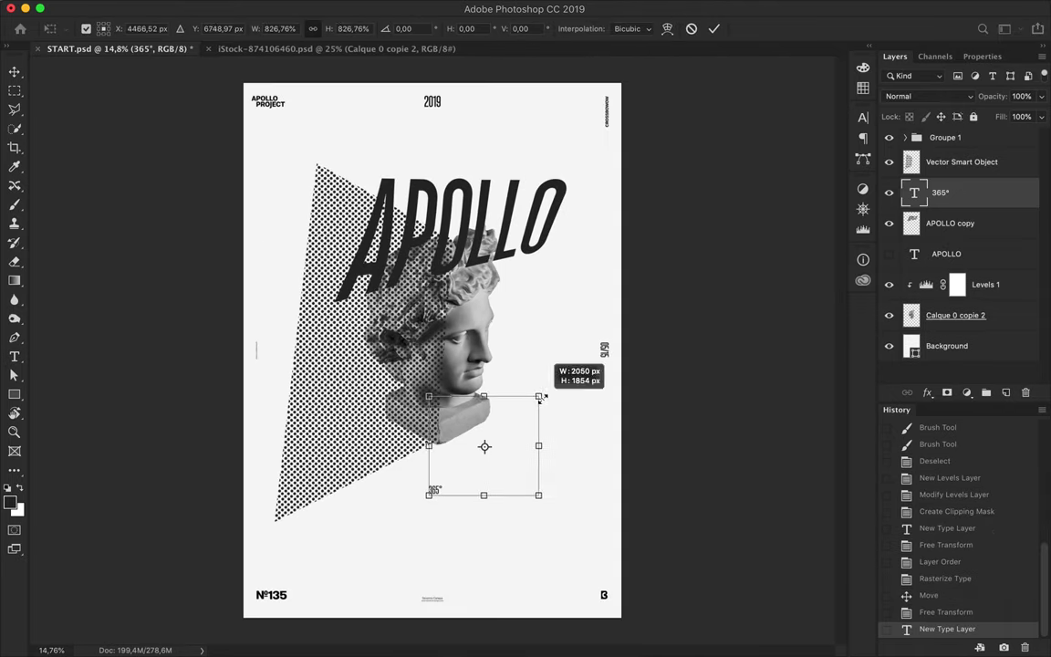
key(Return)
key(v)
right_click(963, 187)
click(822, 383)
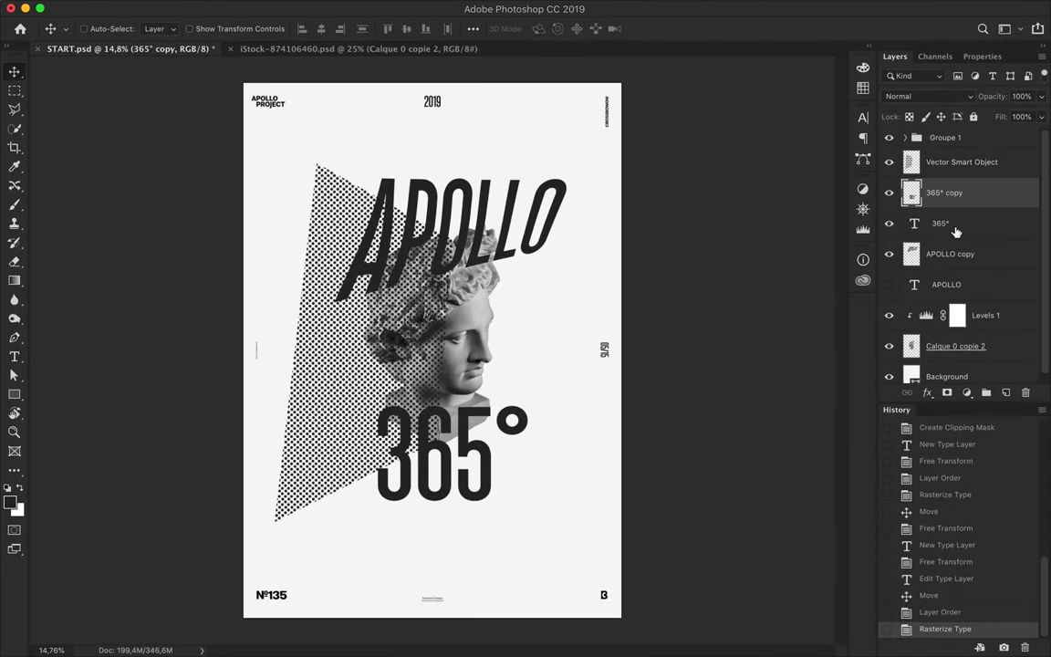
right_click(454, 383)
click(492, 447)
scroll(435, 347, up, 2)
drag(565, 558, 573, 598)
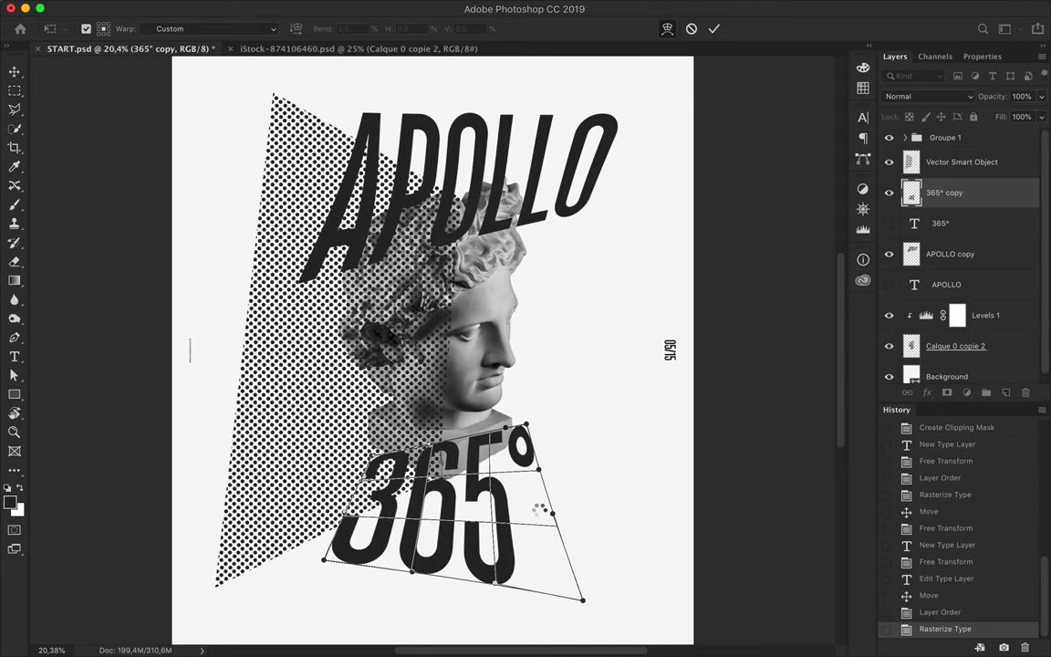
key(ctrl+0)
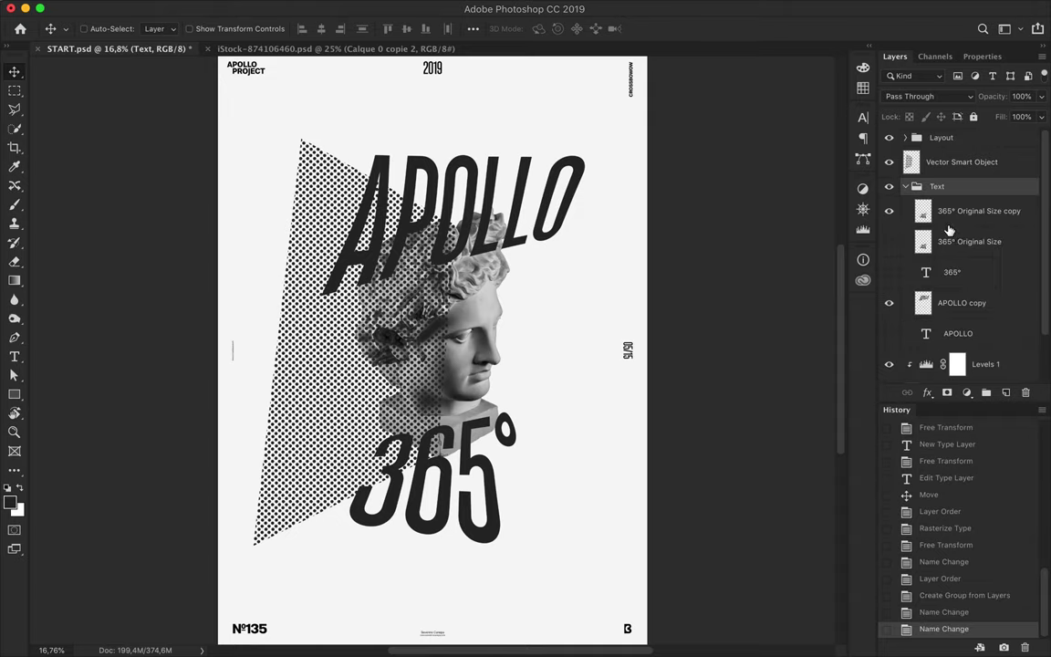
Step: Move the 365° layer below APOLLO copy, then switch to Illustrator
drag(949, 186, 949, 261)
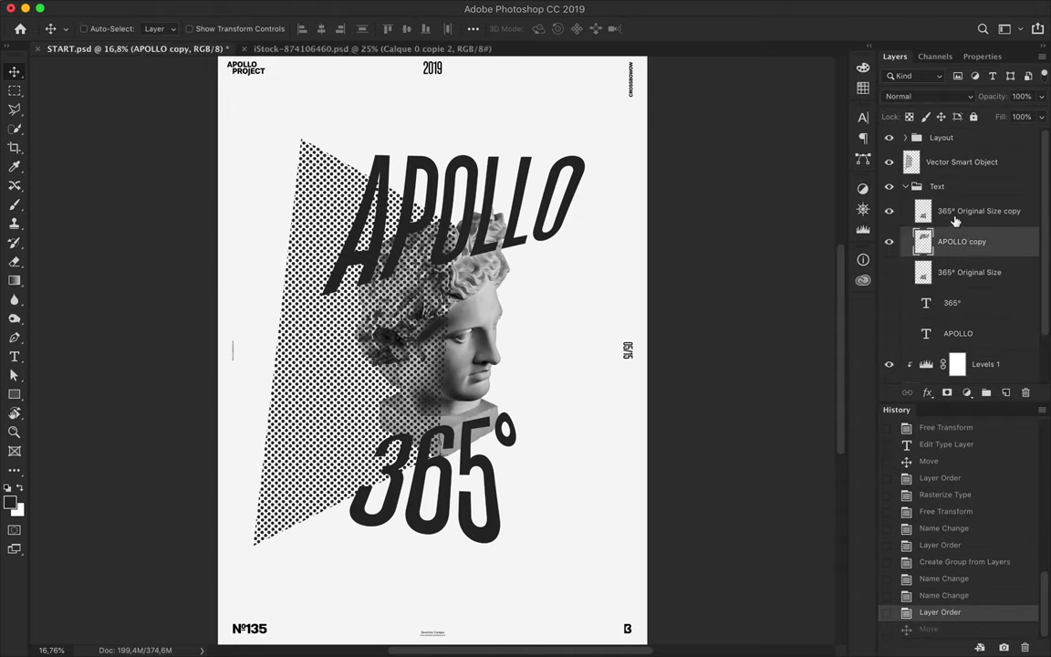
drag(429, 429, 362, 406)
click(418, 630)
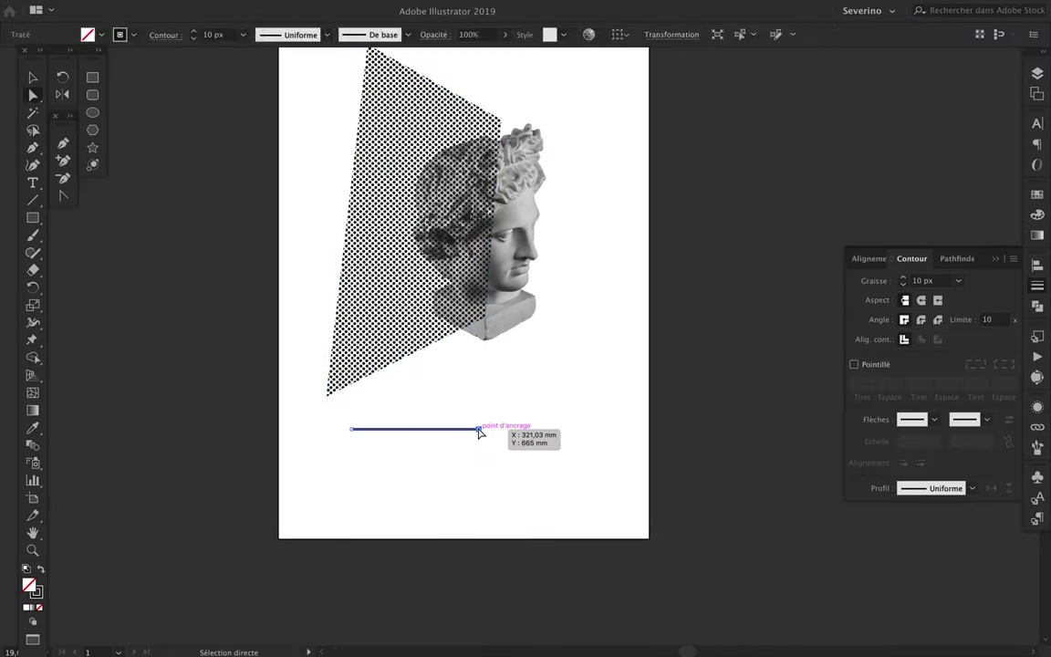
Step: Apply a Zigzag distortion to turn the line into a wave
click(388, 7)
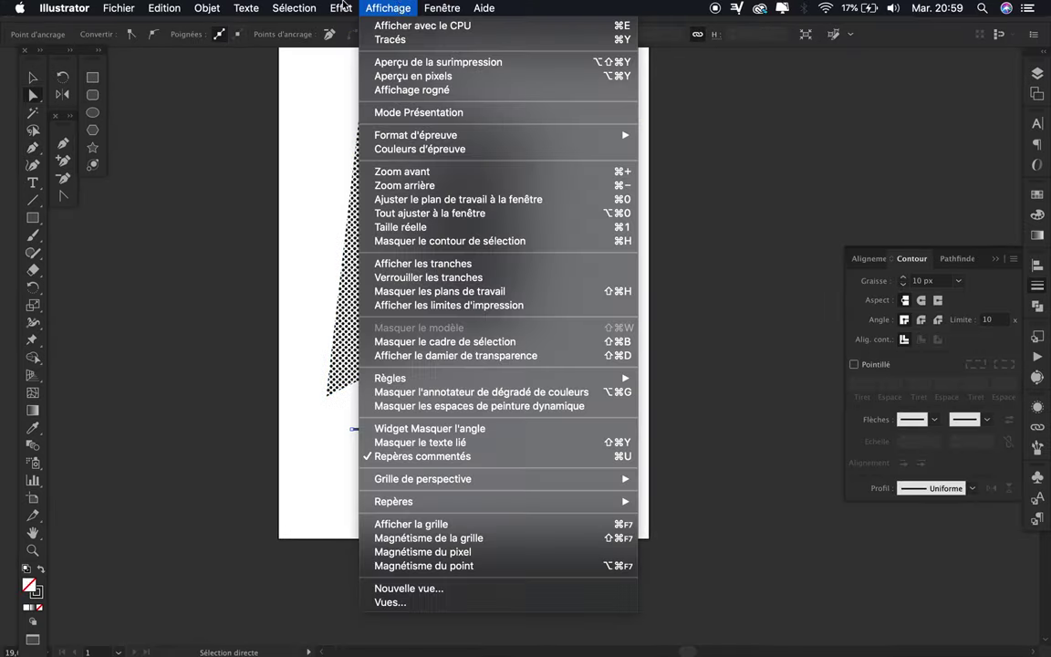
mouse_move(376, 140)
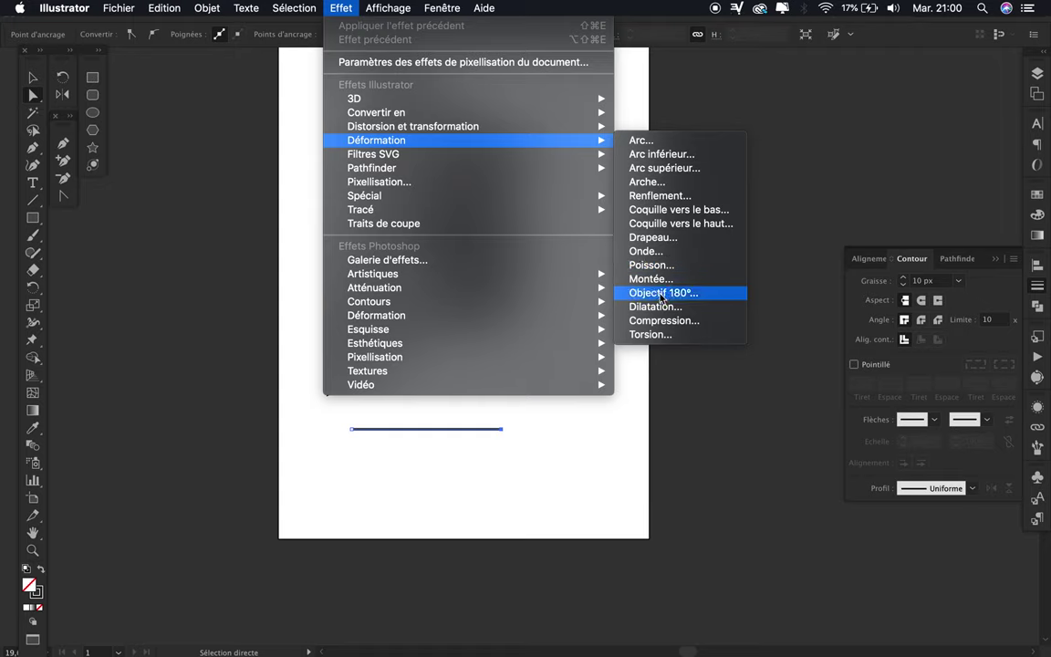
click(649, 211)
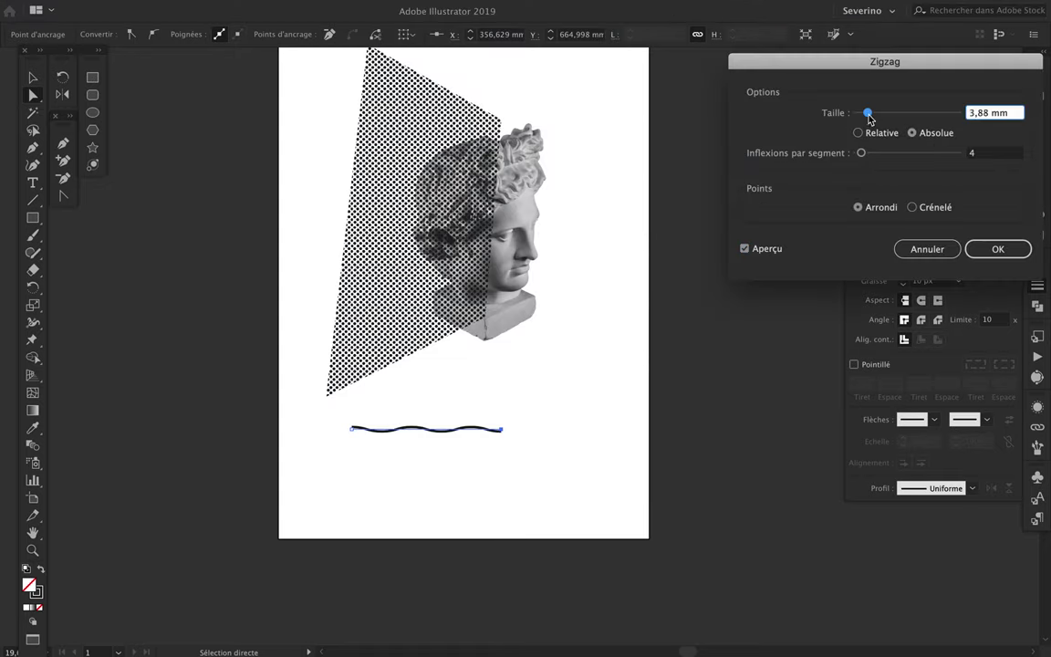
click(997, 248)
Step: Duplicate the wave downward and repeat with Ctrl+D to stack six evenly spaced waves
drag(475, 429, 476, 445)
key(ctrl+plus)
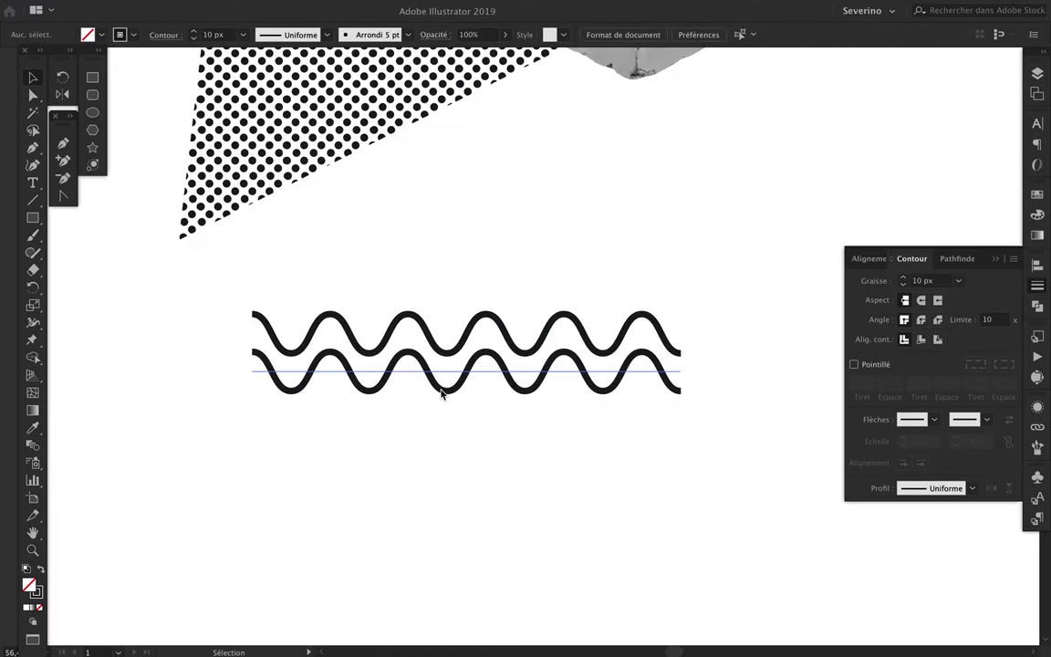
key(ctrl+d)
scroll(465, 498, up, 1)
key(ctrl+z)
key(ctrl+z)
drag(434, 365, 433, 407)
key(ctrl+z)
drag(434, 365, 433, 390)
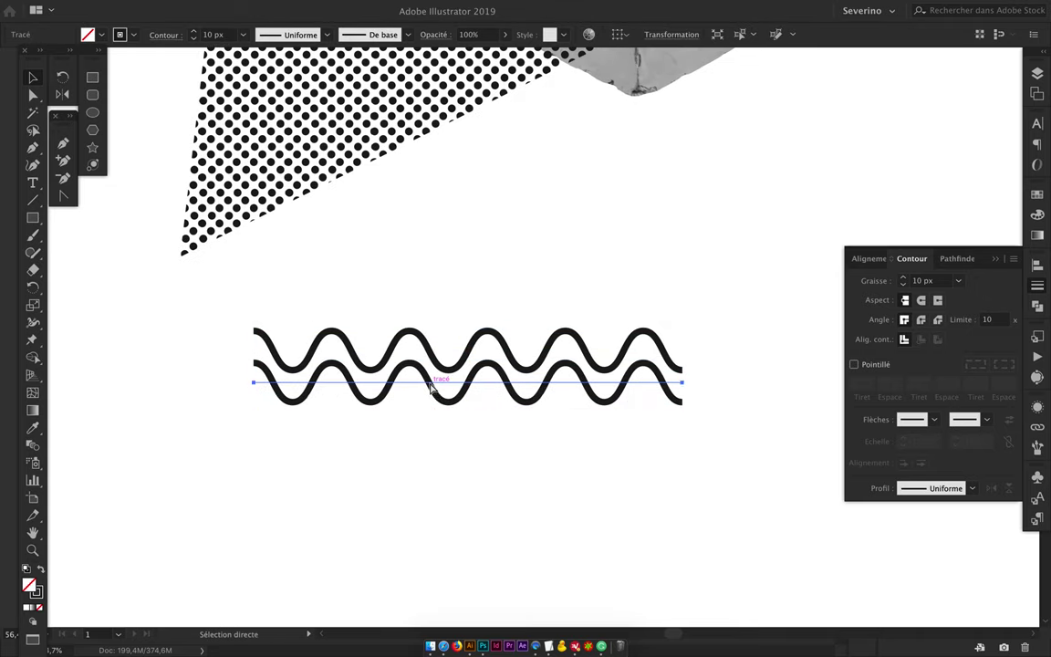
key(ctrl+d)
key(ctrl+d)
key(ctrl+d)
key(ctrl+0)
Step: Drag all the waves onto the Photoshop poster beside the head
drag(273, 320, 525, 430)
drag(452, 410, 529, 337)
drag(973, 184, 978, 408)
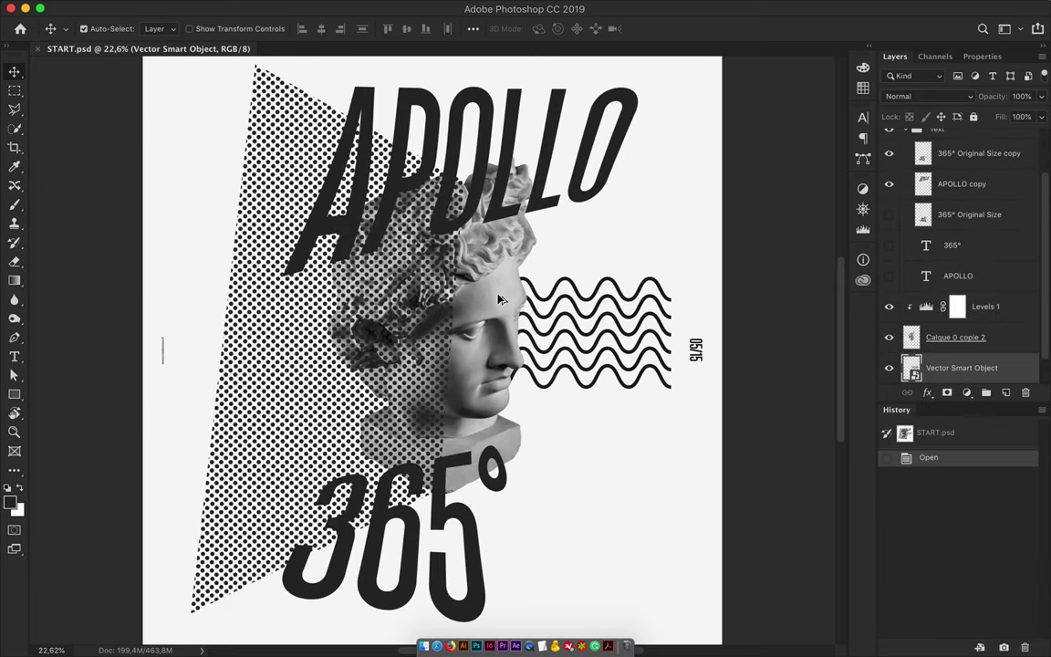
Step: Merge the clipped Levels copy into the head copy and delete everything outside the face
click(955, 337)
mouse_move(956, 337)
mouse_down()
mouse_move(956, 307)
mouse_move(912, 307)
mouse_move(926, 315)
mouse_up()
key(ctrl+alt+g)
key(ctrl+e)
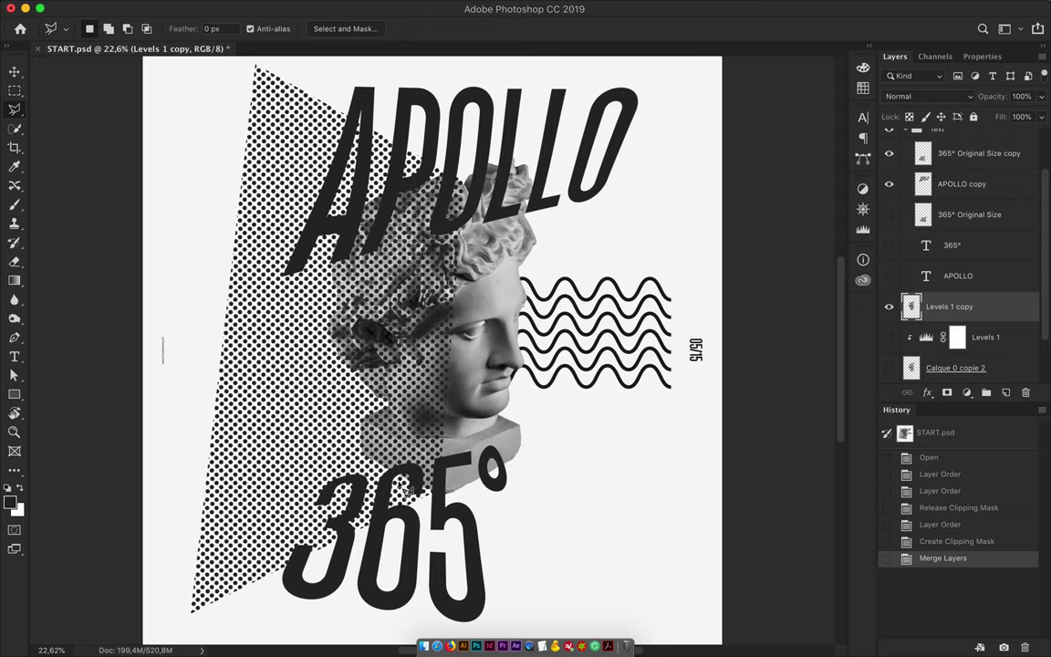
key(ctrl+shift+i)
key(BackSpace)
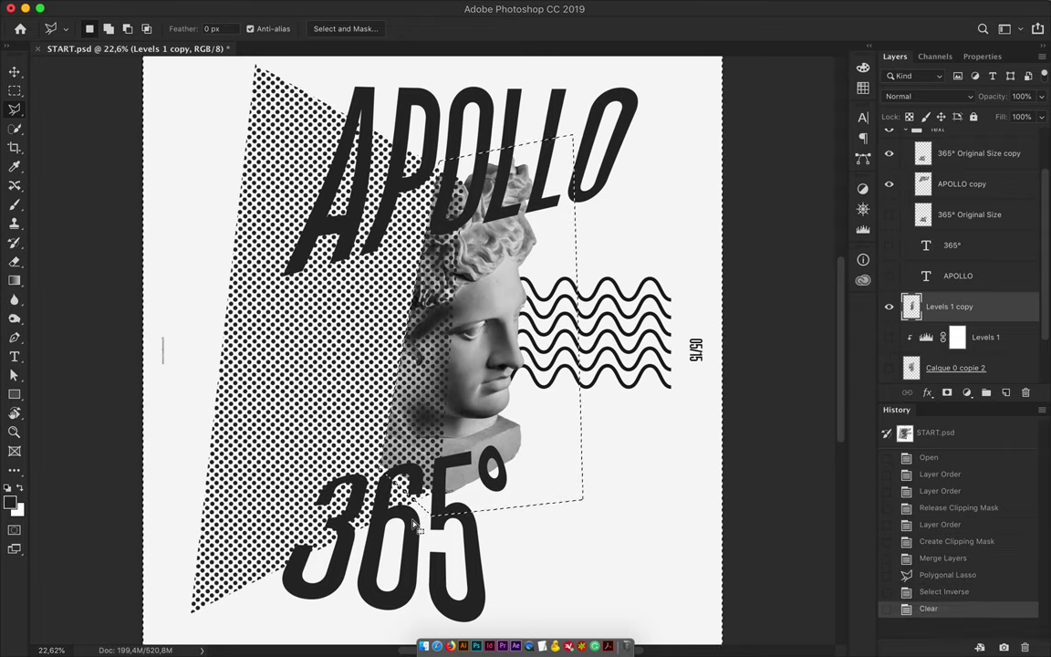
Step: Duplicate the APOLLO lettering and enlarge the copy
scroll(617, 442, down, 2)
scroll(605, 239, down, 1)
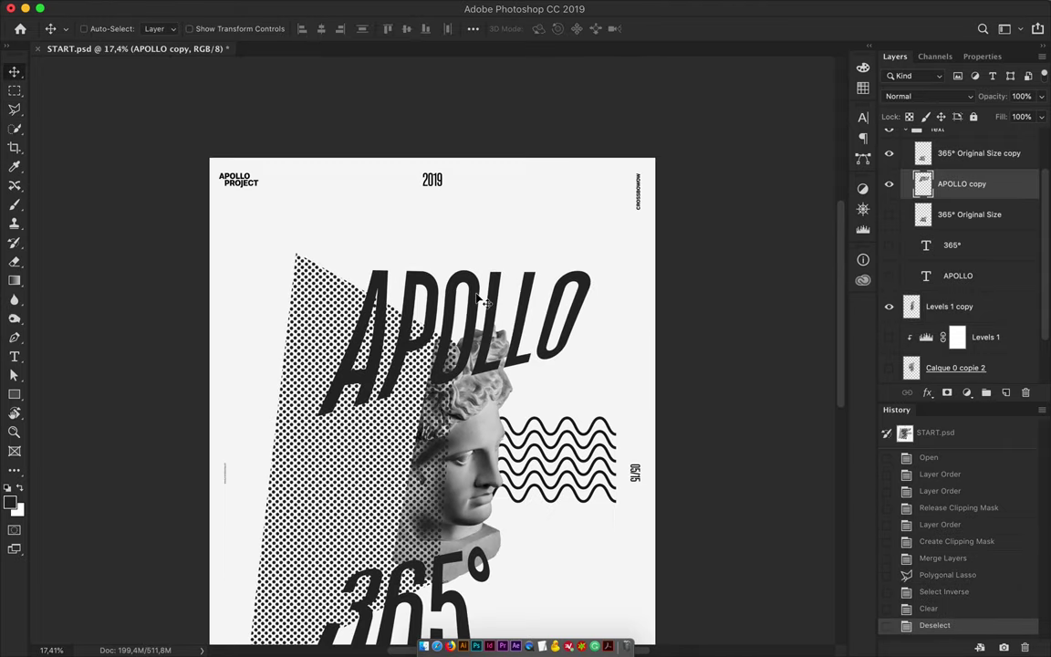
drag(497, 255, 481, 286)
drag(303, 246, 393, 271)
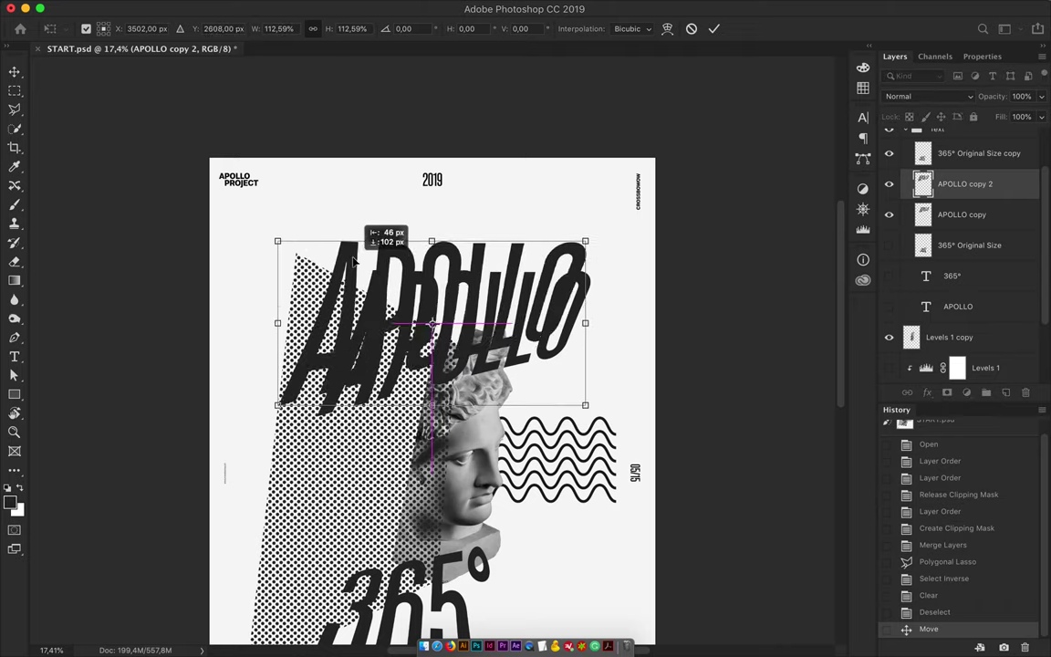
Step: Fill the enlarged APOLLO copy's letters with a multicolour yellow-purple-blue gradient
key(Return)
ctrl+click(923, 184)
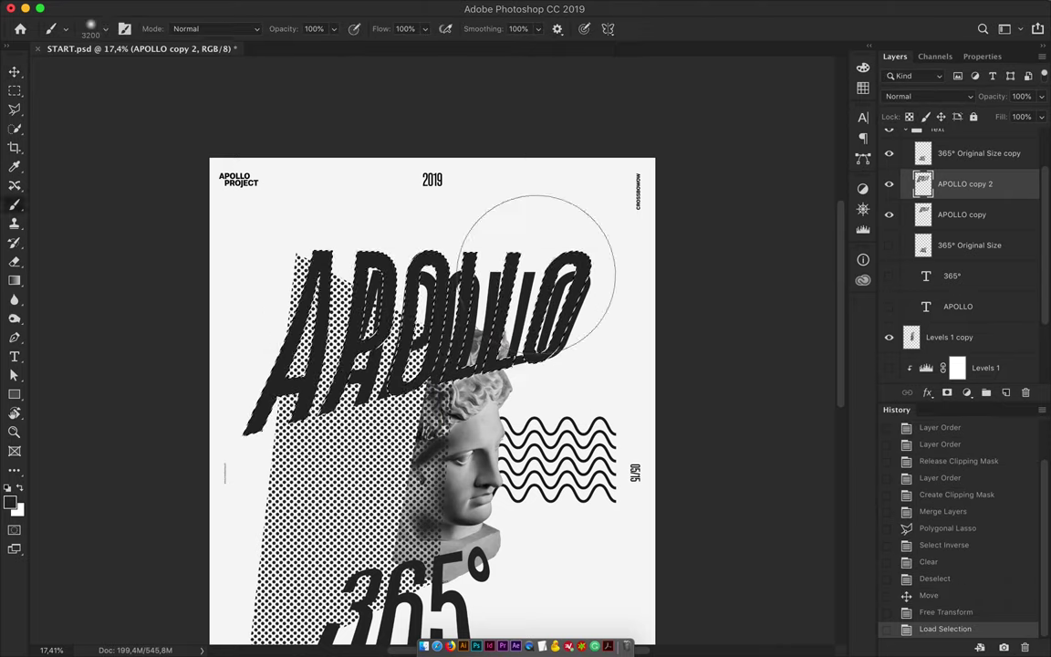
key(g)
click(139, 33)
scroll(110, 137, down, 3)
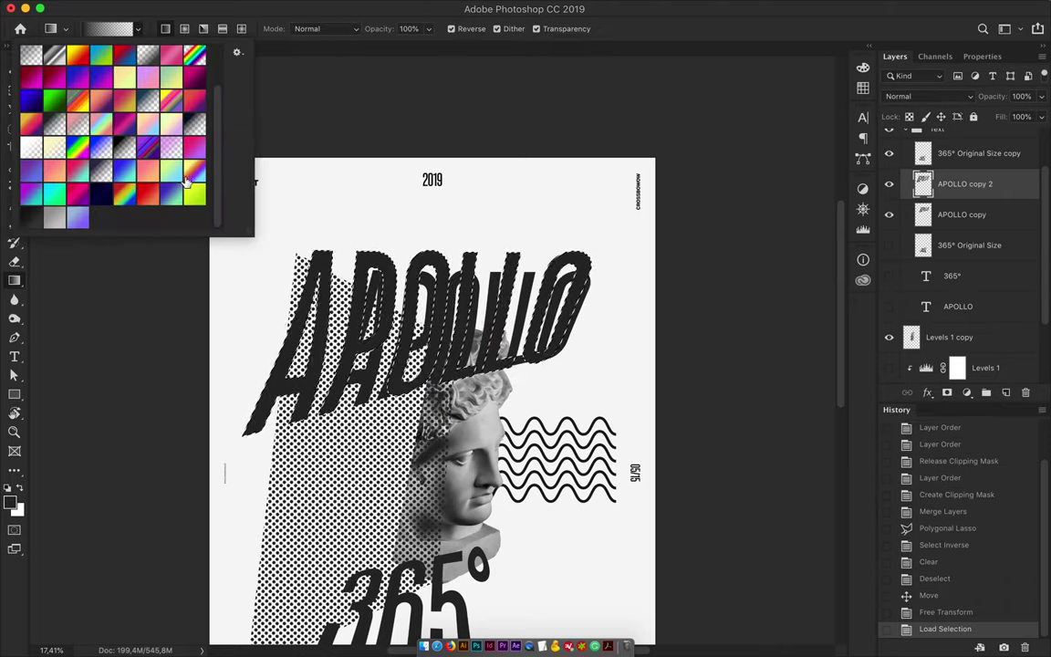
double_click(100, 128)
drag(274, 410, 593, 274)
key(v)
key(ctrl+d)
Step: Send the gradient APOLLO below the black APOLLO and move it upward
key(ctrl+bracketleft)
drag(568, 228, 585, 226)
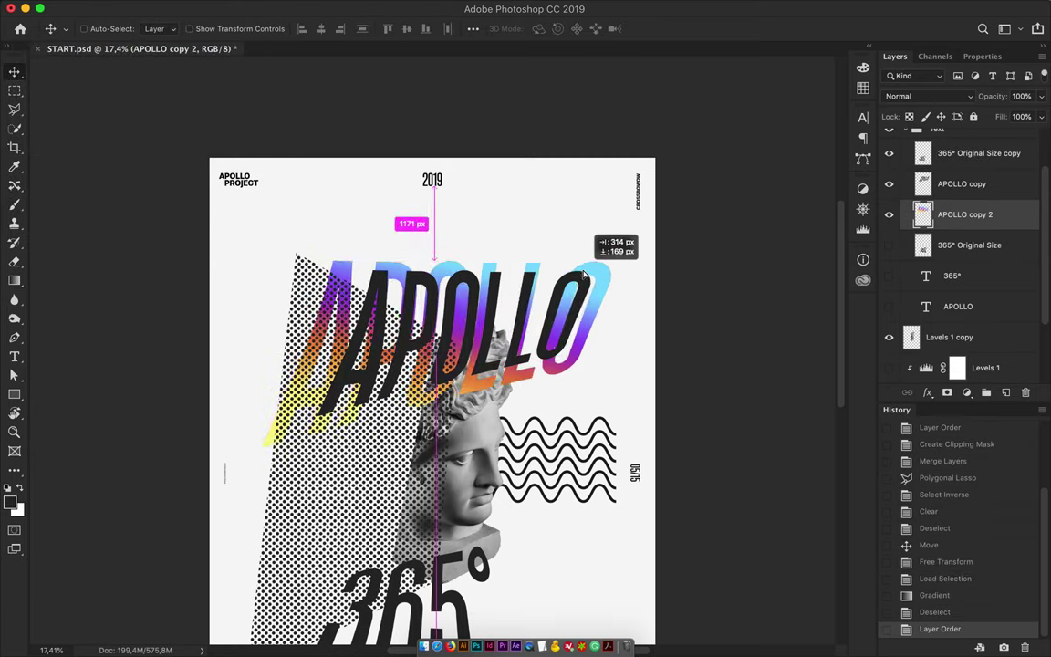
scroll(545, 179, down, 2)
drag(545, 179, 545, 156)
Step: Reapply the gradient across polygon-lasso-selected letters and move the layer down 319 px
key(l)
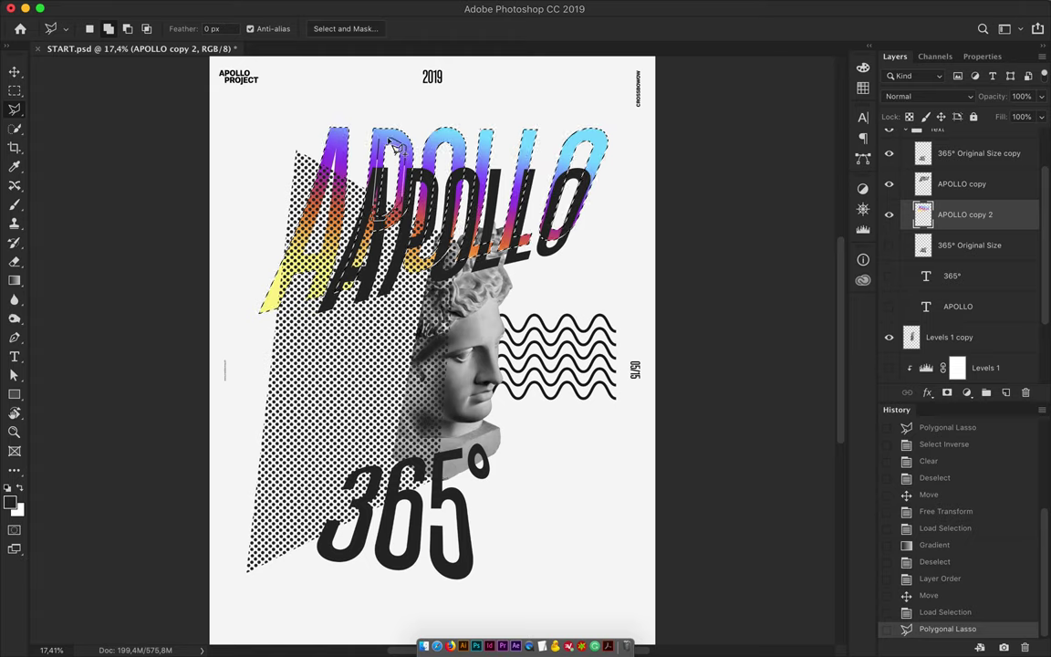
click(578, 235)
key(g)
drag(411, 128, 411, 274)
key(ctrl+d)
key(v)
drag(448, 123, 447, 174)
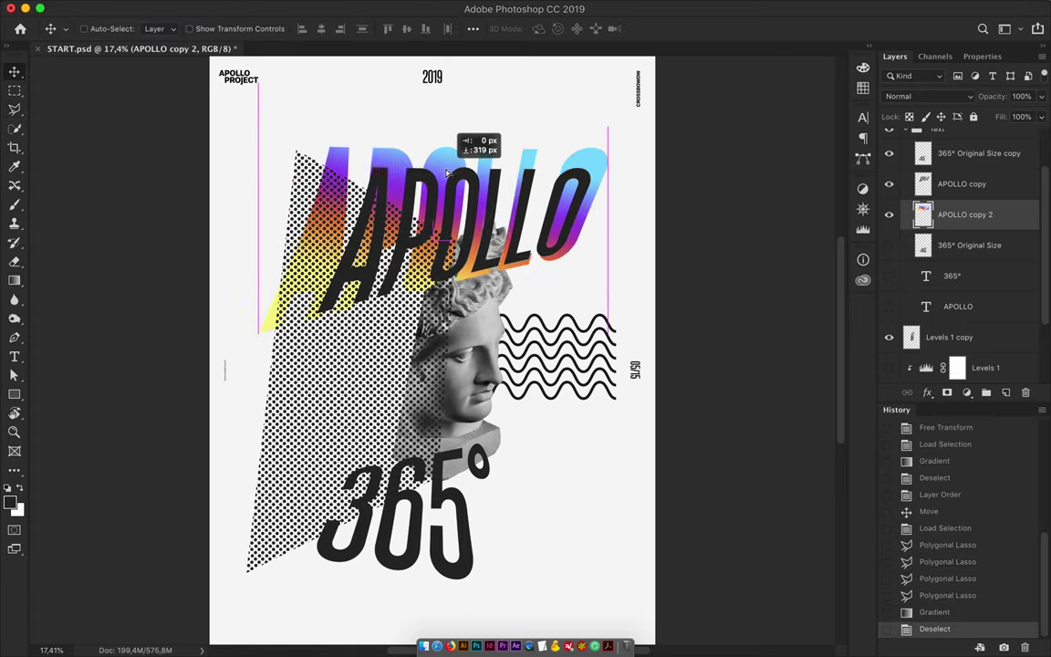
Step: Slightly warp the gradient APOLLO and commit it
key(ctrl+t)
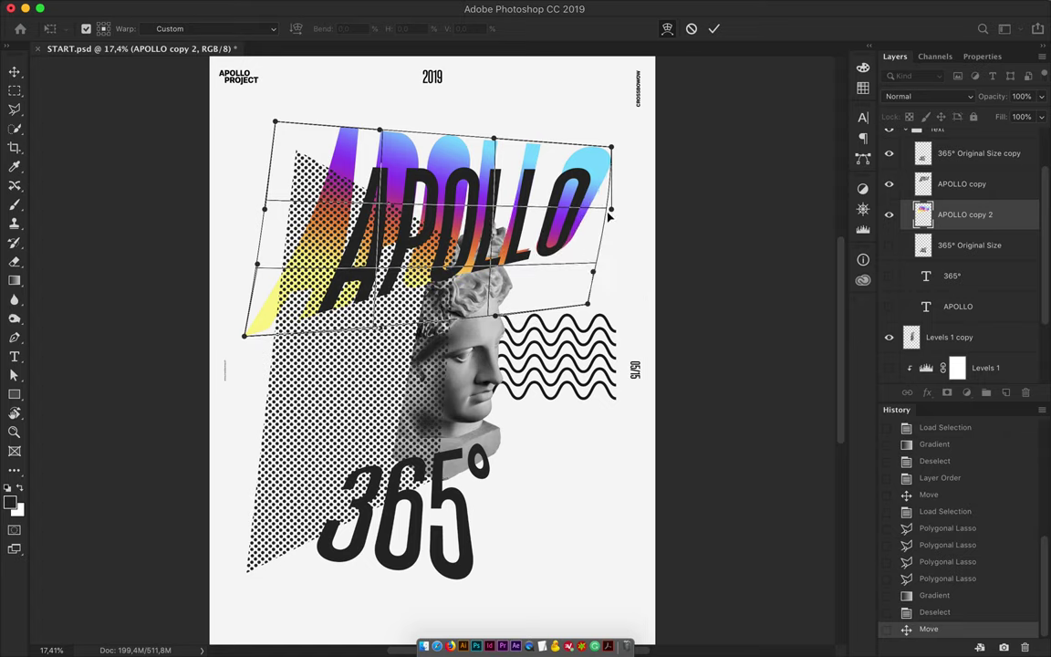
key(Return)
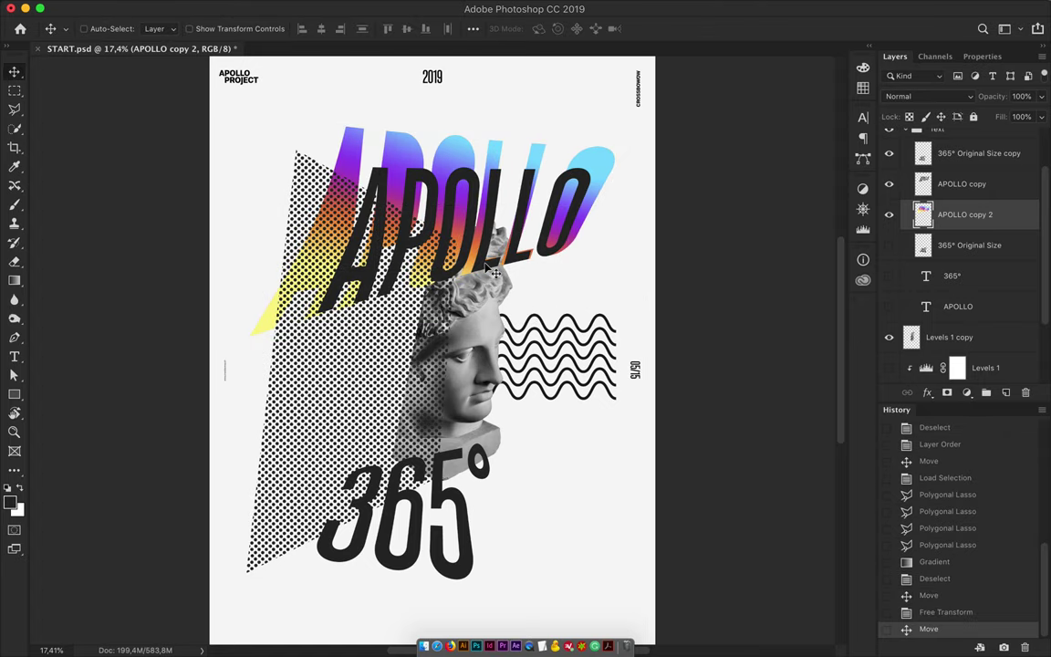
key(ctrl+shift+alt+n)
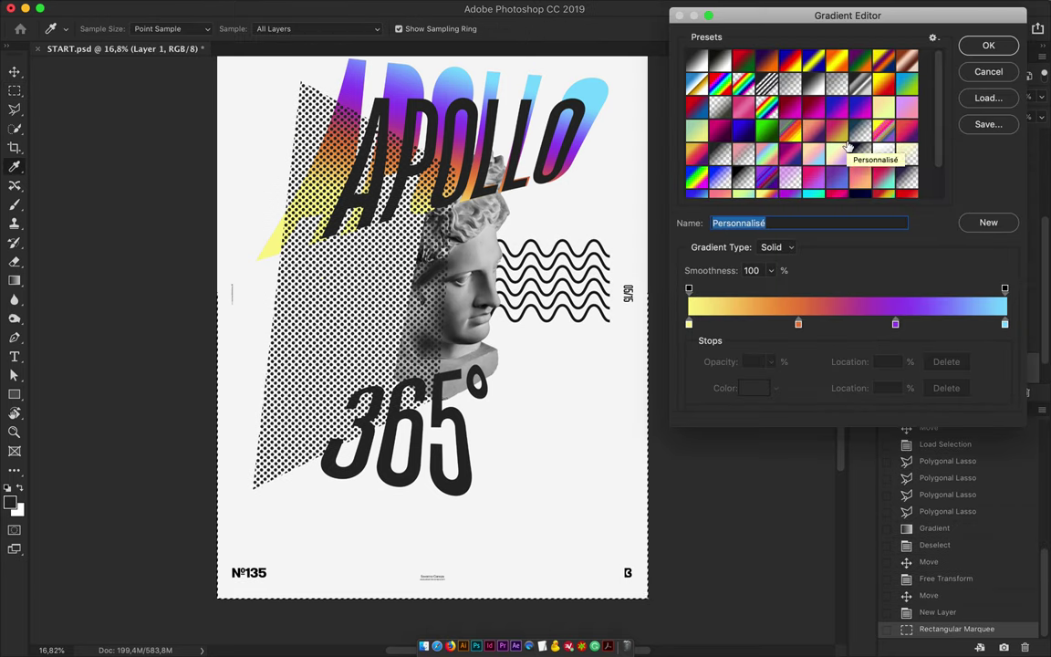
Step: Shade the marqueed lower half with a grey-to-transparent gradient dragged up from the bottom
click(767, 83)
click(689, 324)
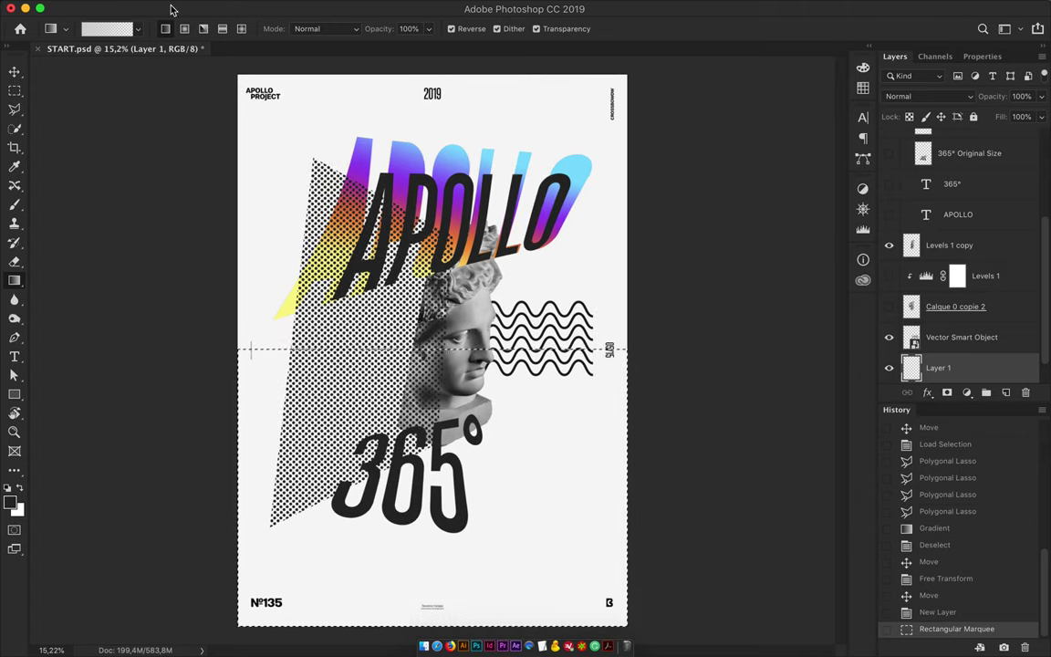
drag(470, 324, 388, 312)
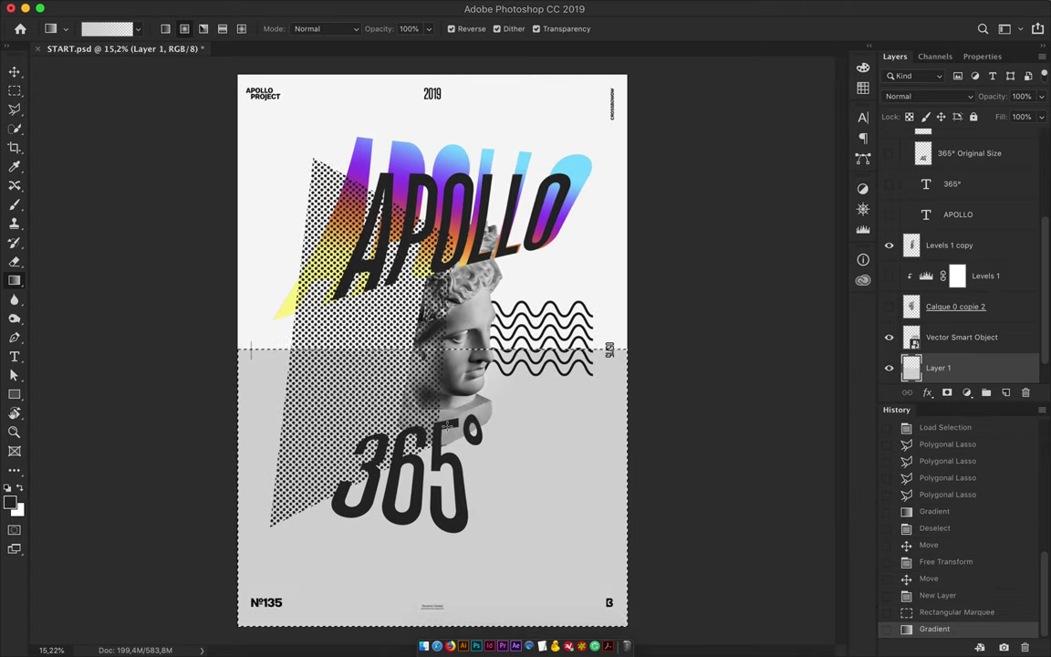
key(ctrl+z)
key(ctrl+z)
key(ctrl+z)
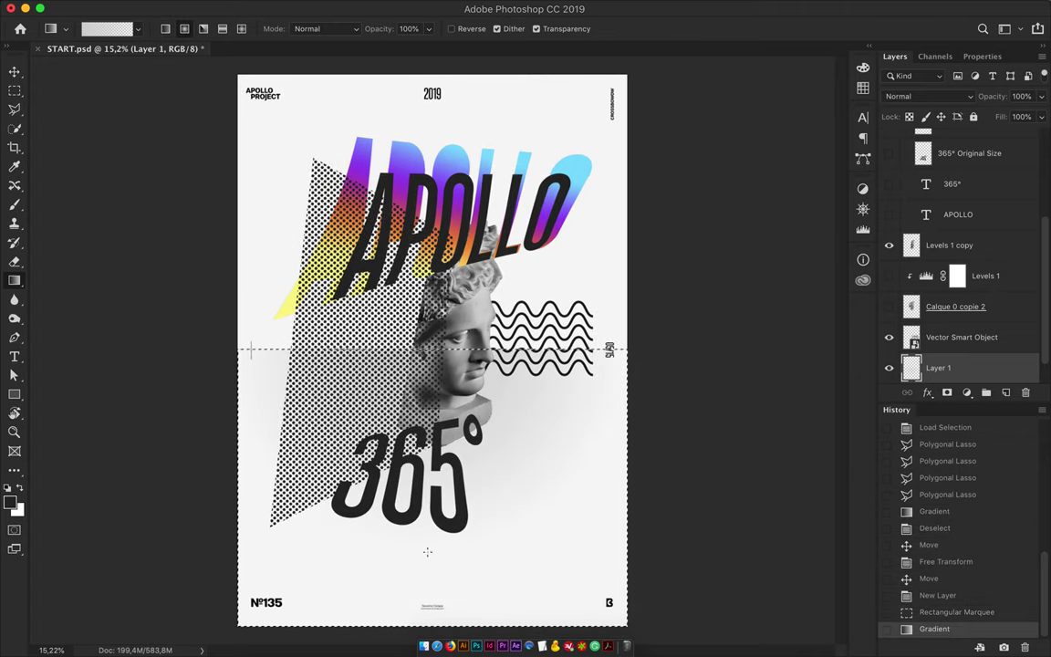
key(ctrl+z)
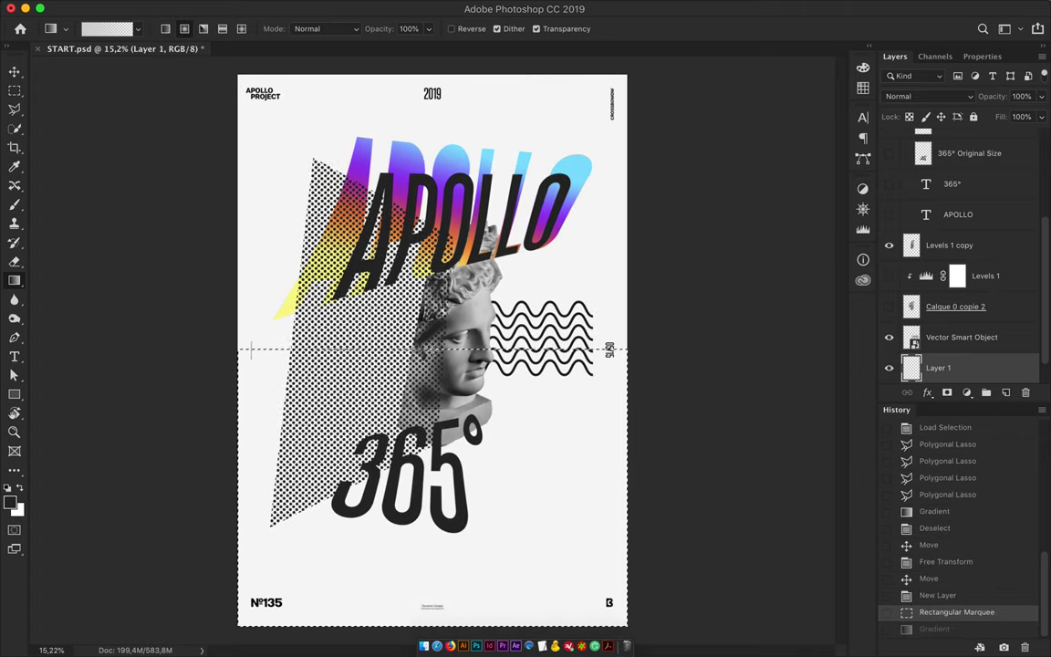
drag(435, 346, 440, 558)
key(ctrl+d)
key(m)
ctrl+click(369, 330)
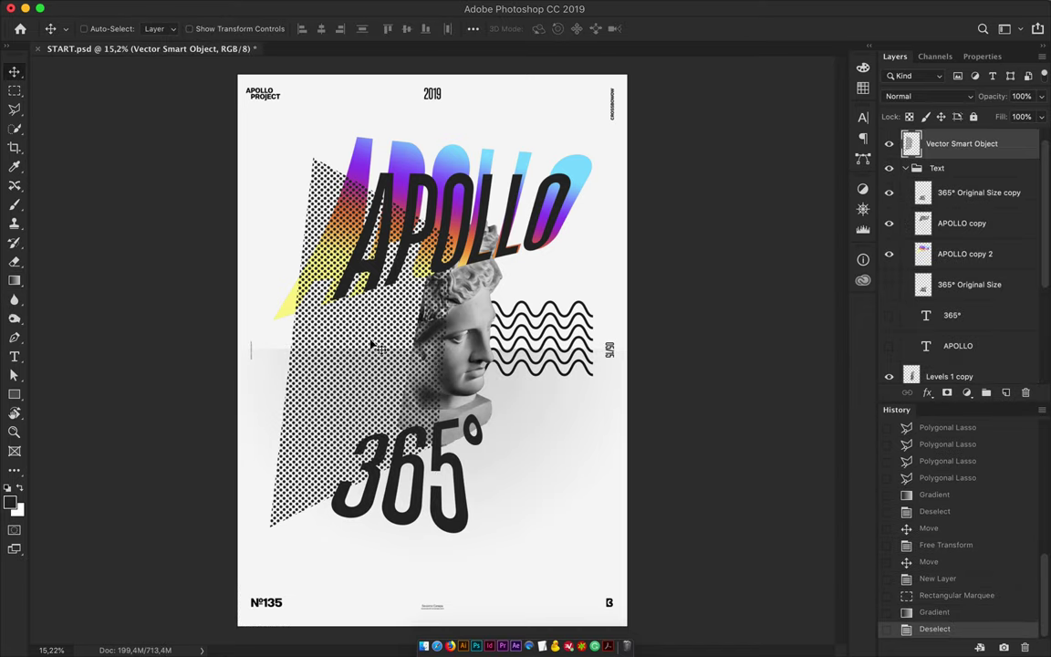
Step: Duplicate the halftone triangle, flip it horizontally, and shrink the copy while shifting it right
drag(370, 330, 374, 358)
click(164, 7)
click(394, 517)
key(ctrl+t)
mouse_move(270, 526)
mouse_down()
mouse_move(392, 314)
mouse_move(474, 320)
mouse_up()
key(Return)
Step: Lower the triangle copy in the stack behind the waves and brush grey over part of it
mouse_move(968, 143)
mouse_down()
mouse_move(951, 285)
mouse_move(969, 211)
mouse_move(961, 347)
mouse_up()
drag(522, 290, 524, 290)
key(ctrl+plus)
click(10, 501)
click(873, 167)
key(b)
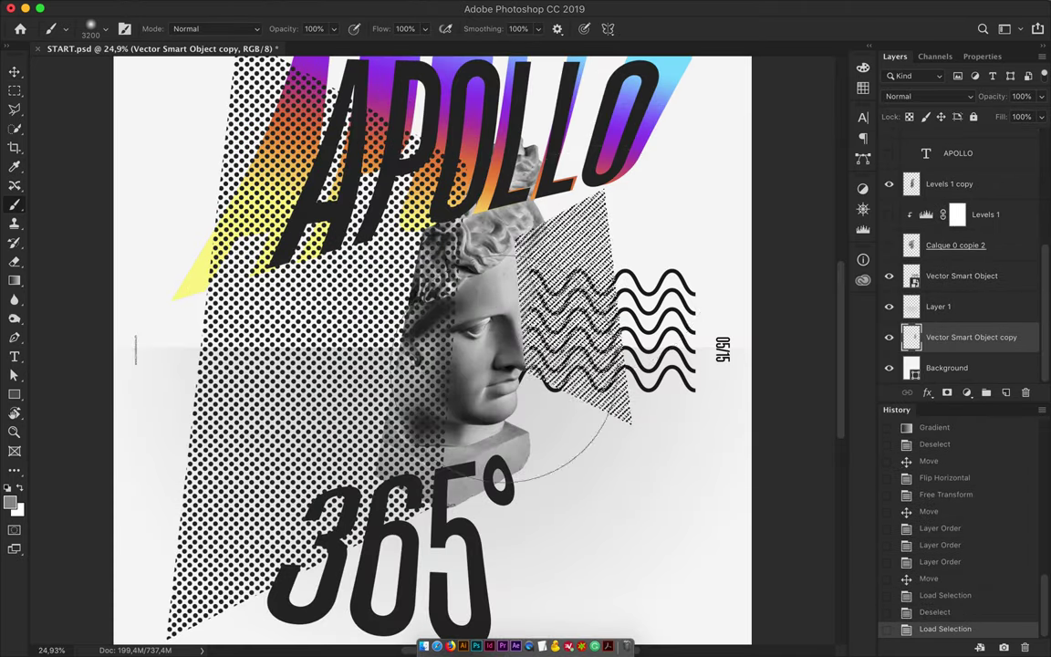
click(588, 162)
Step: Deselect, zoom back out to the full poster, and select the head layer
key(v)
key(ctrl+d)
key(ctrl+minus)
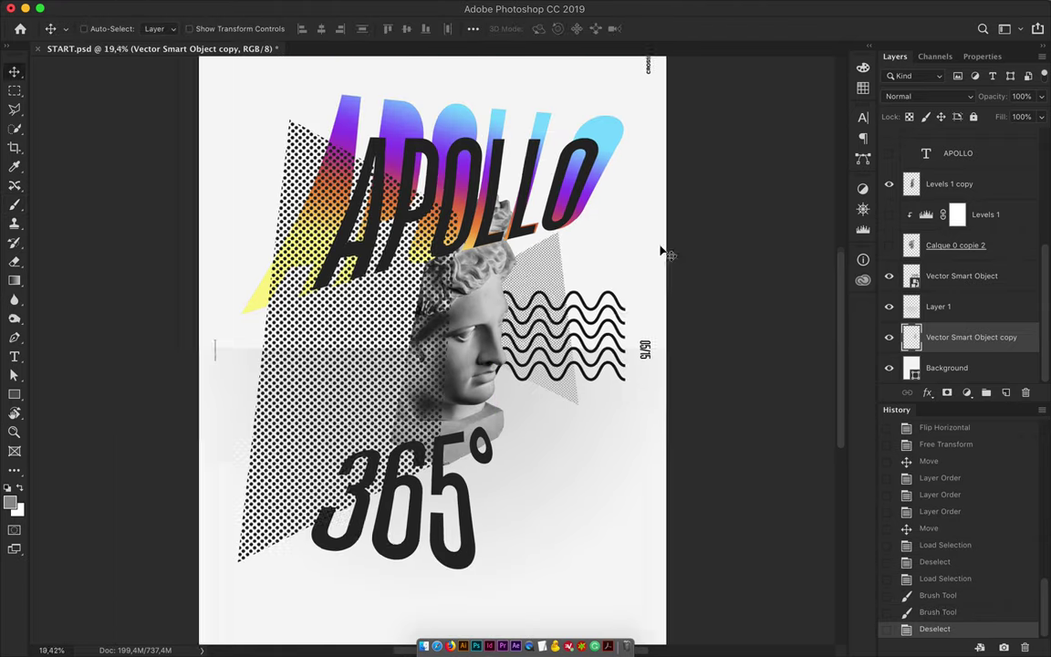
scroll(438, 365, up, 2)
right_click(492, 283)
click(548, 228)
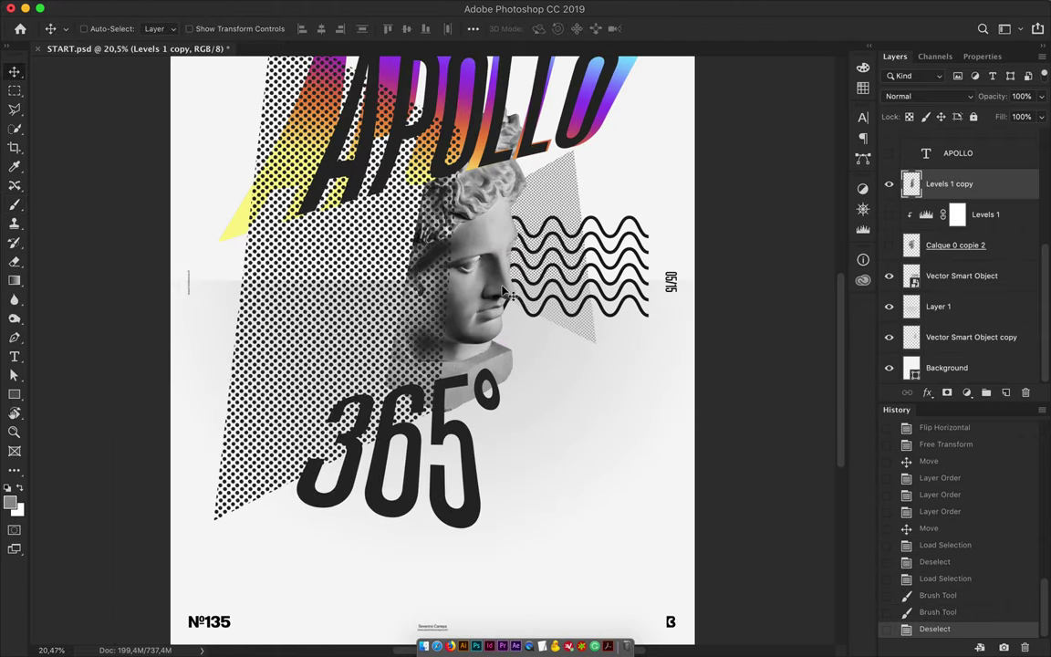
Step: Duplicate the head, raise the copy above the APOLLO layers, and enlarge it
drag(493, 292, 438, 292)
drag(959, 176, 951, 213)
drag(964, 264, 949, 155)
key(ctrl+bracketright)
key(ctrl+bracketright)
key(ctrl+t)
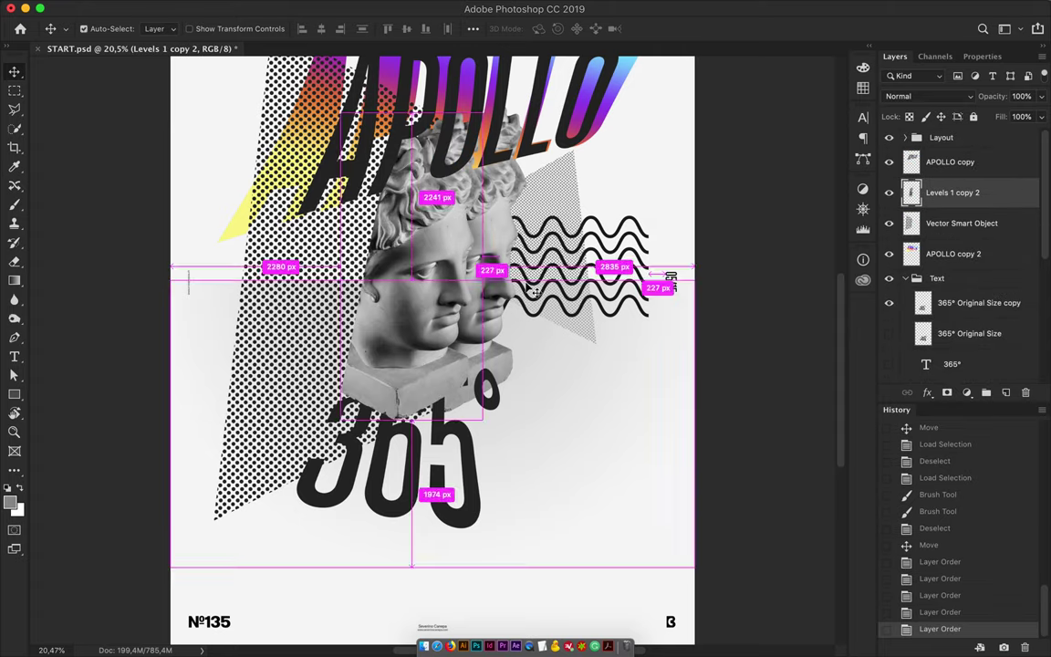
drag(383, 146, 319, 105)
key(Return)
Step: Move the enlarged head down over the 365° lettering
scroll(453, 259, down, 1)
key(ctrl+t)
mouse_move(410, 281)
mouse_down()
mouse_move(416, 328)
mouse_move(483, 315)
mouse_up()
key(Return)
Step: Place a third head on the right, just above Background and tucked behind the waves
scroll(416, 329, down, 1)
key(ctrl+t)
drag(570, 192, 552, 210)
key(Return)
drag(949, 255, 949, 356)
scroll(709, 304, up, 3)
drag(511, 228, 607, 264)
Step: Move the 365° lettering above the heads and duplicate it for warping
scroll(607, 265, down, 1)
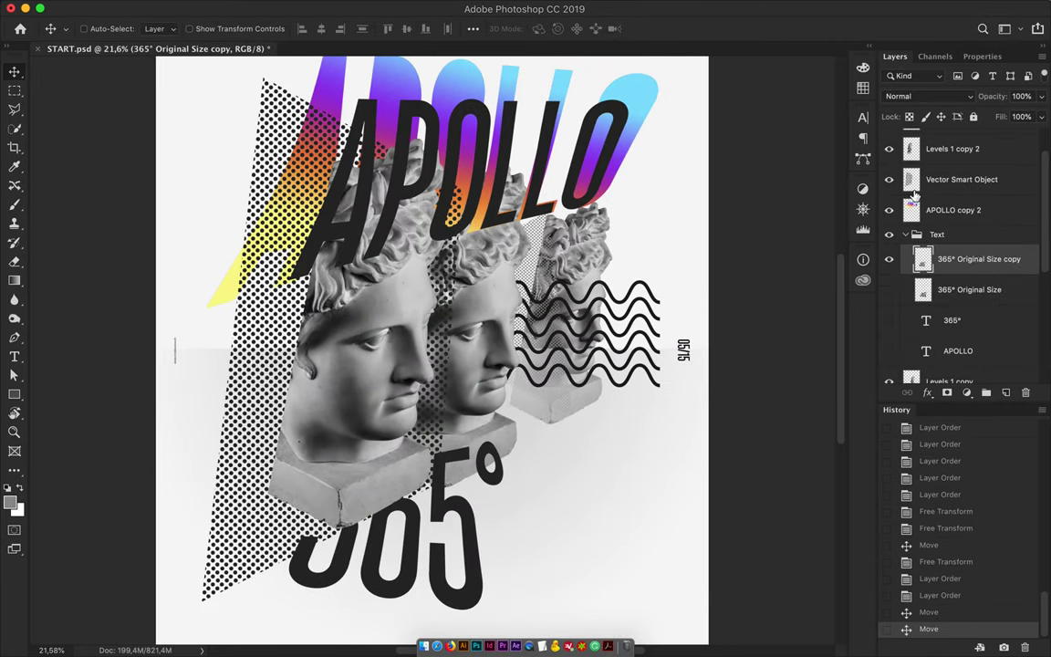
drag(962, 287, 981, 333)
mouse_move(410, 529)
mouse_down()
mouse_move(611, 520)
mouse_move(411, 529)
mouse_up()
key(ctrl+t)
right_click(499, 470)
click(529, 584)
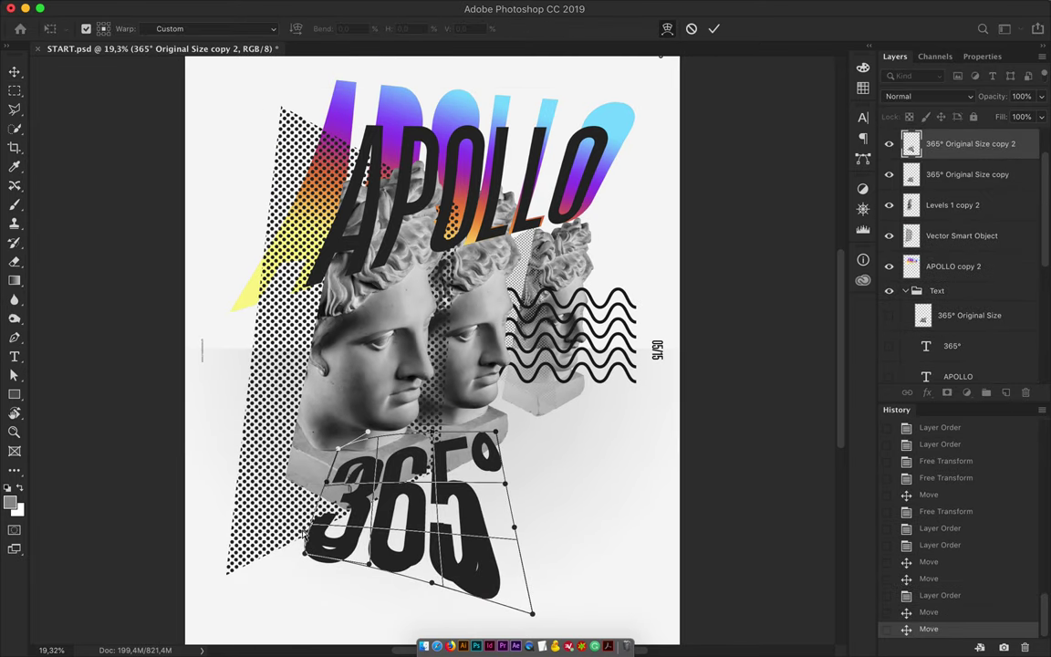
Step: Stretch the 365° copy's warp upward, commit it, and load its letters as a selection
drag(496, 432, 501, 399)
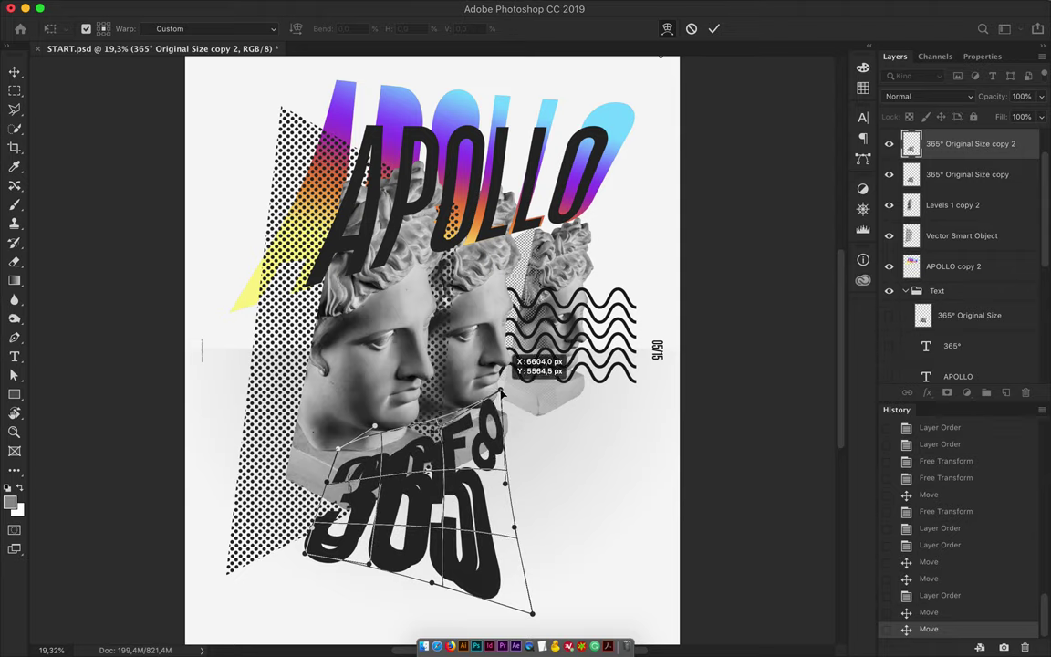
key(Return)
key(l)
scroll(420, 484, up, 3)
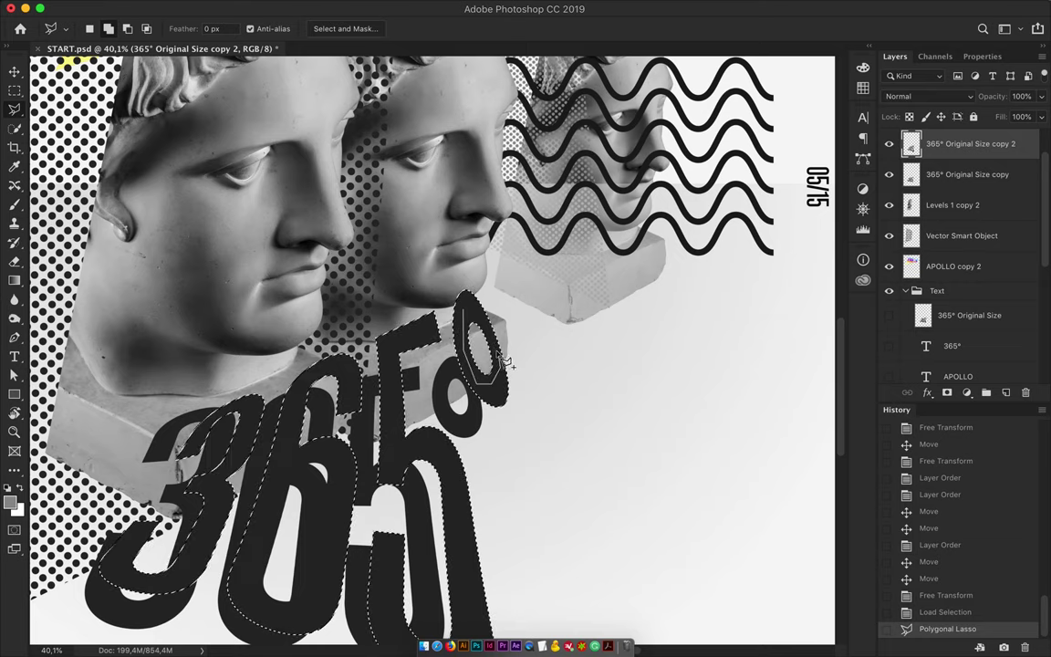
scroll(505, 364, down, 2)
Step: Fill the 365° selection with the multicolour gradient preset
key(g)
click(107, 28)
click(157, 149)
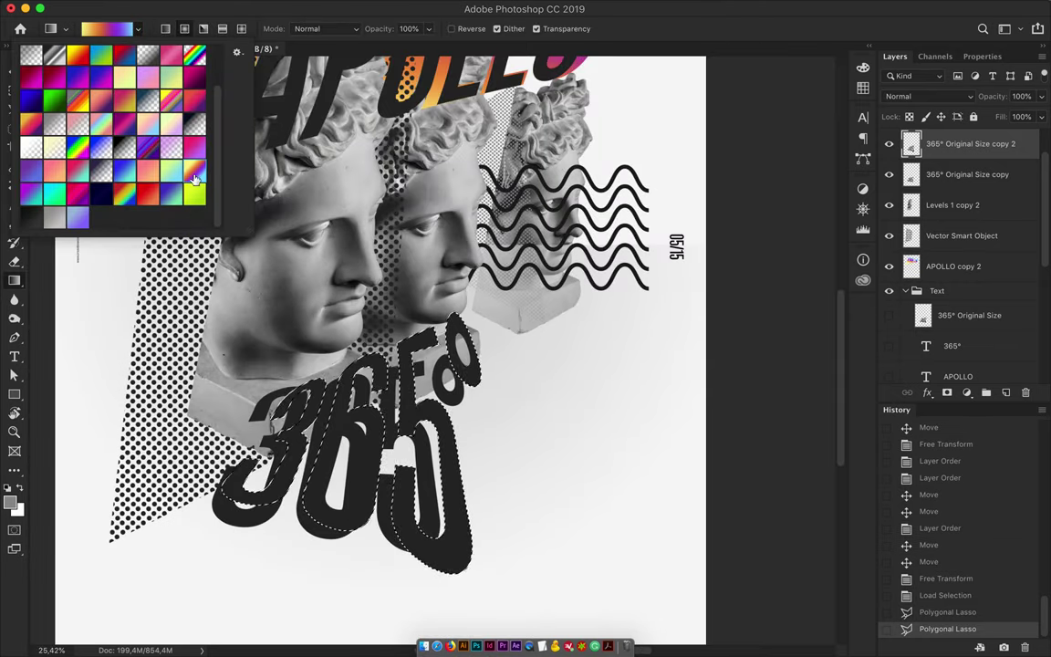
drag(329, 511, 319, 342)
key(ctrl+t)
key(Escape)
Step: Move the gradient 365° layer behind the black 365° and deselect
key(v)
drag(967, 143, 967, 183)
key(ctrl+d)
key(ctrl+0)
scroll(447, 452, down, 2)
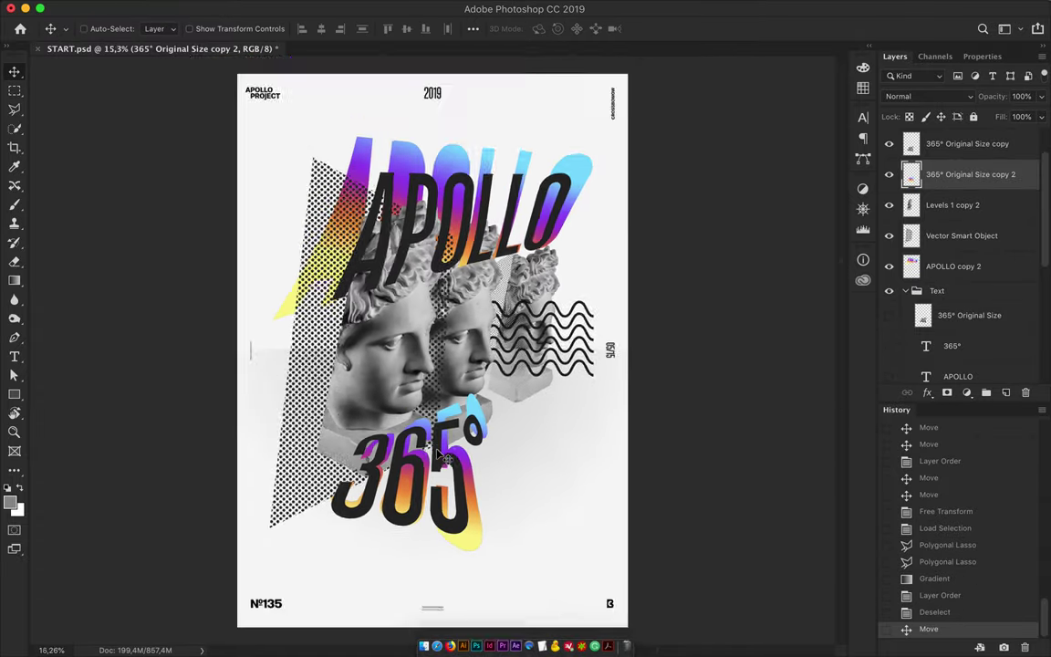
scroll(447, 451, up, 2)
Step: Move the Vector Smart Object layer just above Background
scroll(959, 273, down, 3)
click(938, 240)
drag(937, 239, 937, 354)
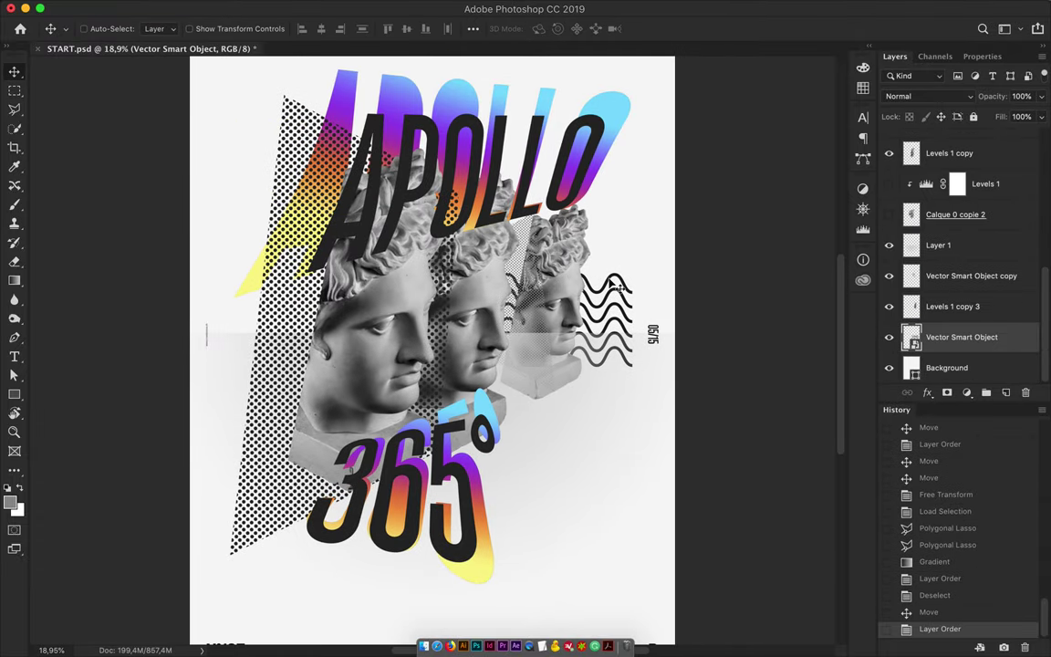
Step: Create a new guide layout with 16 columns and 16 rows
click(373, 7)
click(406, 425)
text(16)
double_click(721, 151)
text(16)
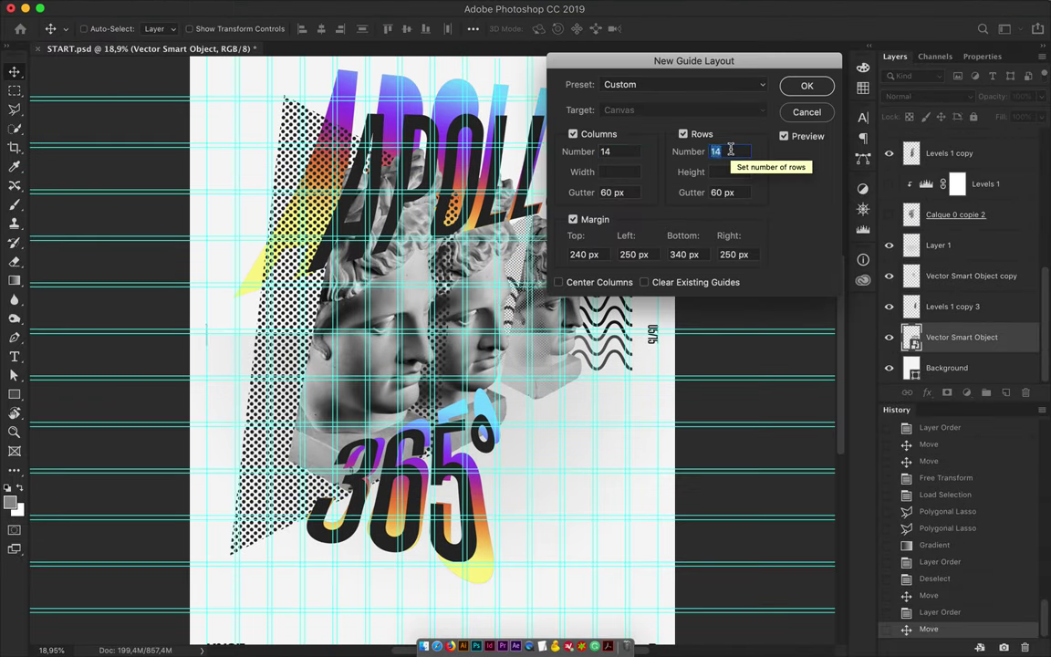
key(Return)
click(373, 8)
click(534, 417)
Step: Shrink the APOLLO copy lettering to about 75% and reposition it
scroll(534, 417, up, 2)
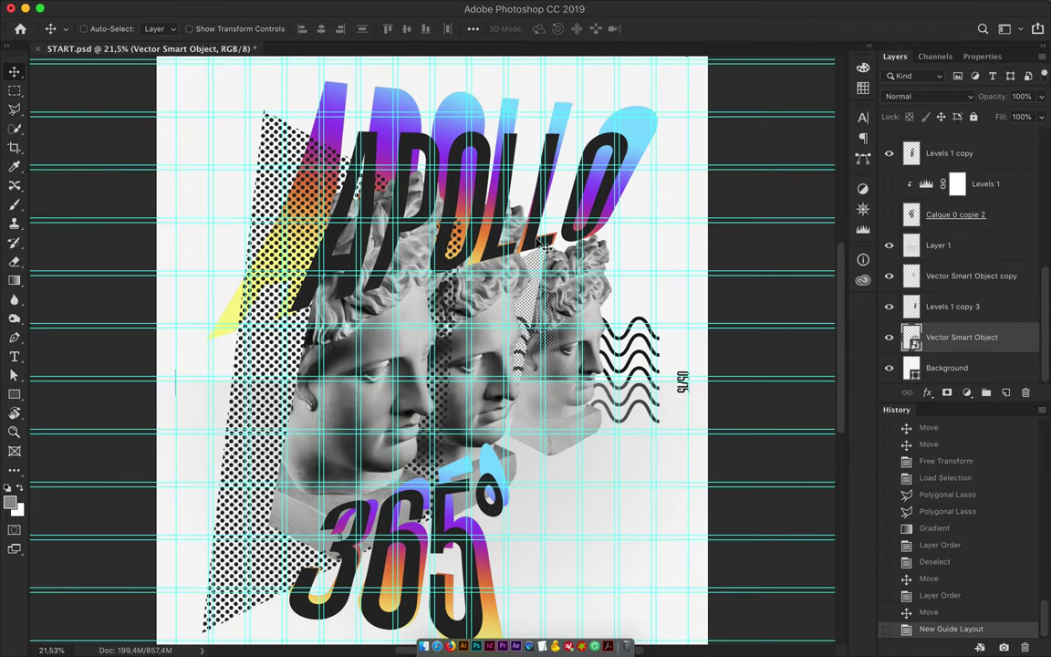
click(538, 209)
key(ctrl+t)
drag(637, 207, 540, 177)
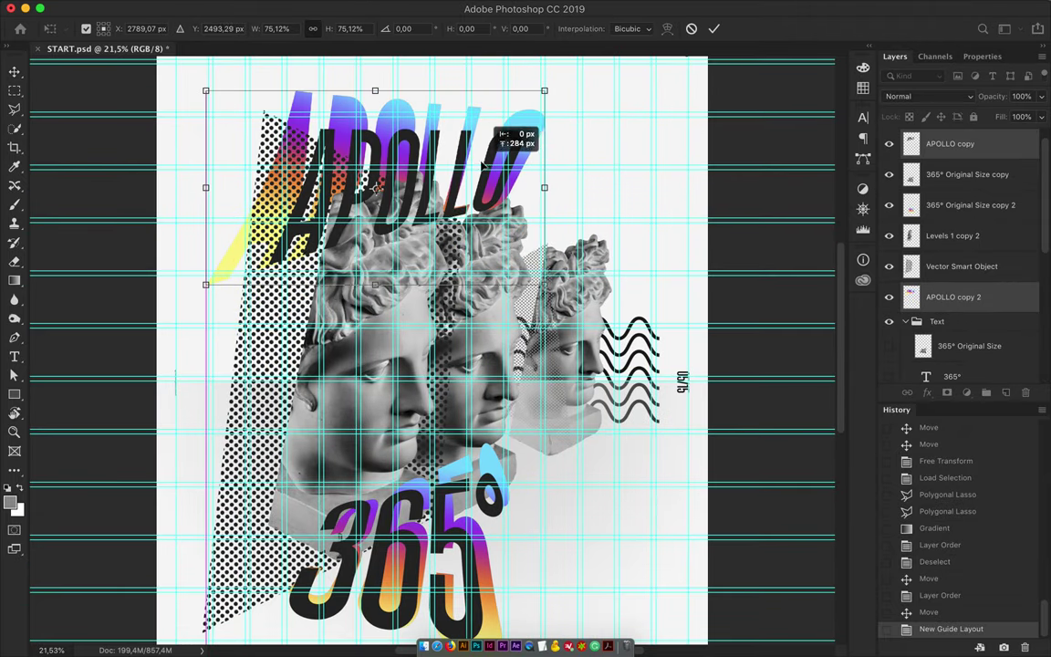
key(Return)
drag(408, 534, 418, 474)
Step: Resize the 365° lettering to fit the guide grid
scroll(418, 474, down, 2)
key(ctrl+t)
mouse_move(450, 301)
mouse_down()
mouse_move(421, 390)
mouse_move(387, 435)
mouse_up()
key(Return)
scroll(425, 460, down, 2)
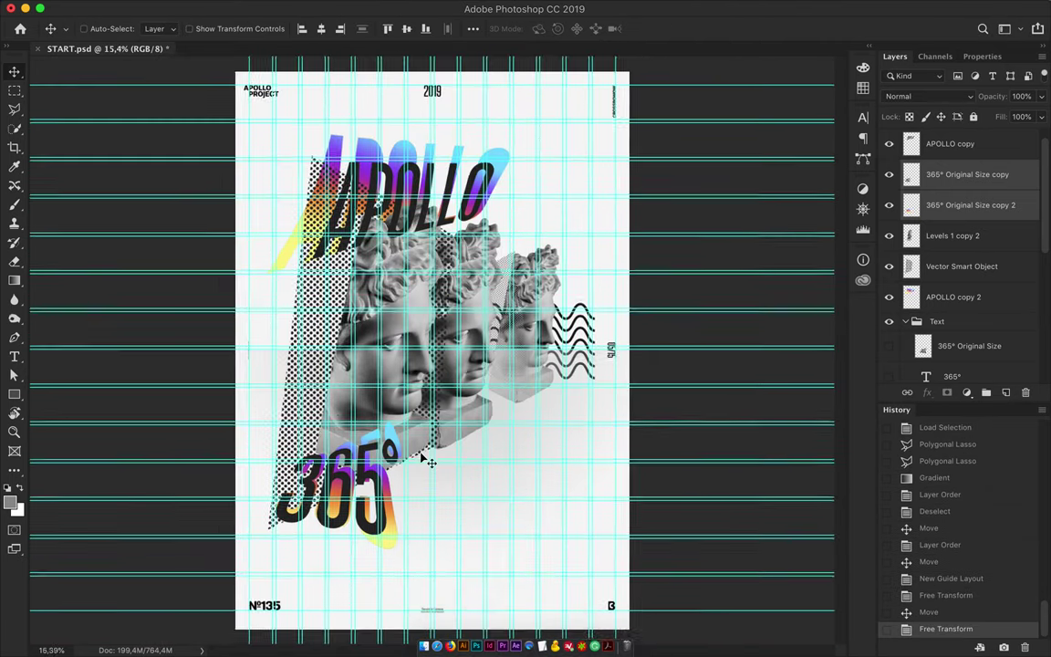
Step: Hide the guides and select the Vector Smart Object layer
click(435, 8)
click(392, 261)
scroll(374, 160, up, 3)
click(962, 266)
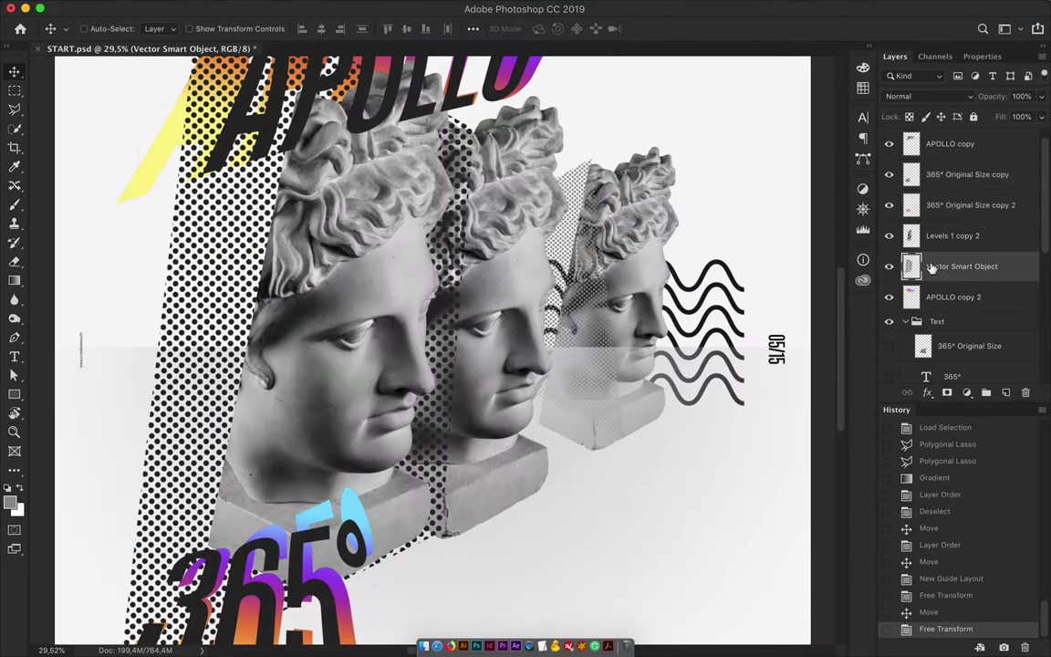
Step: On a new layer, draw a closed wedge-shaped Pen outline near the middle bust's eye
key(ctrl+shift+alt+n)
key(p)
click(386, 362)
drag(417, 353, 434, 361)
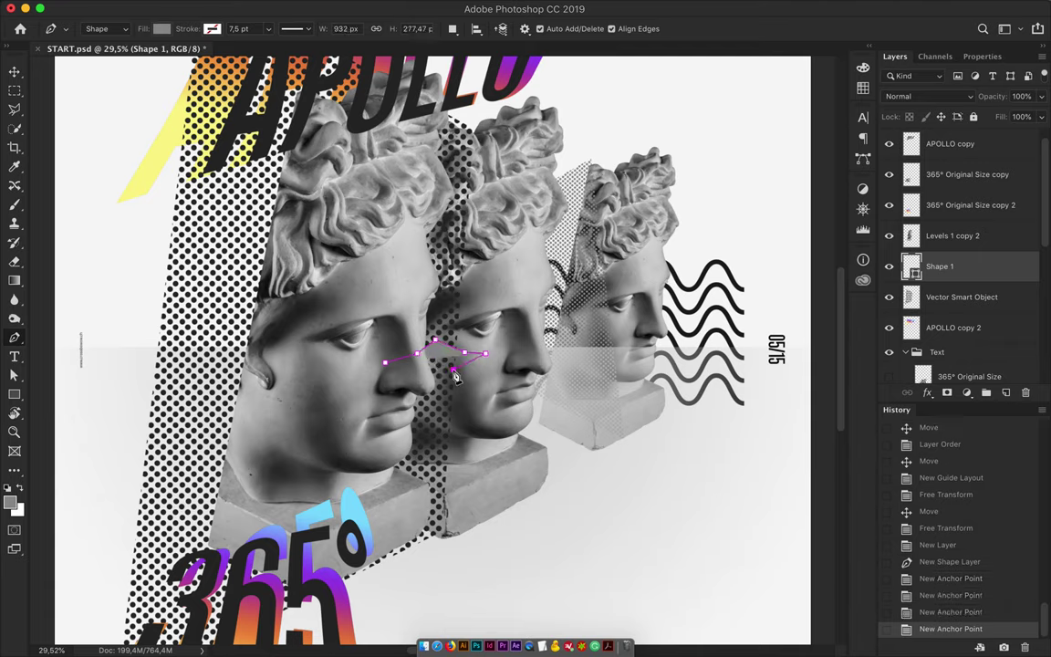
key(ctrl+z)
click(427, 378)
click(385, 363)
Step: Fill the wedge with a purple-to-orange gradient and pull its left point inward
key(a)
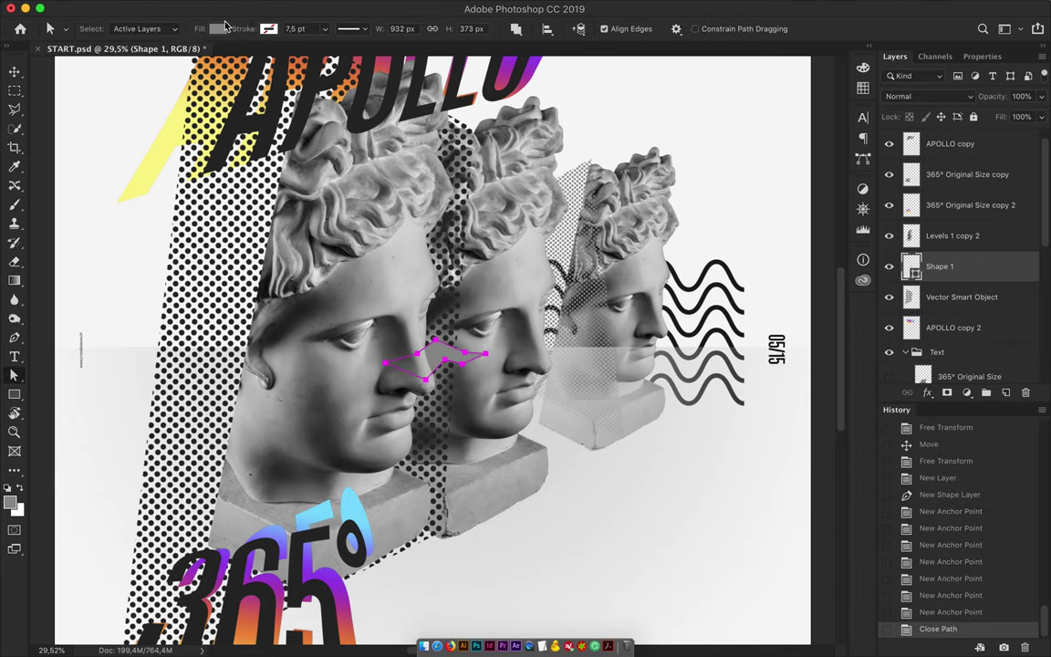
click(217, 29)
click(212, 58)
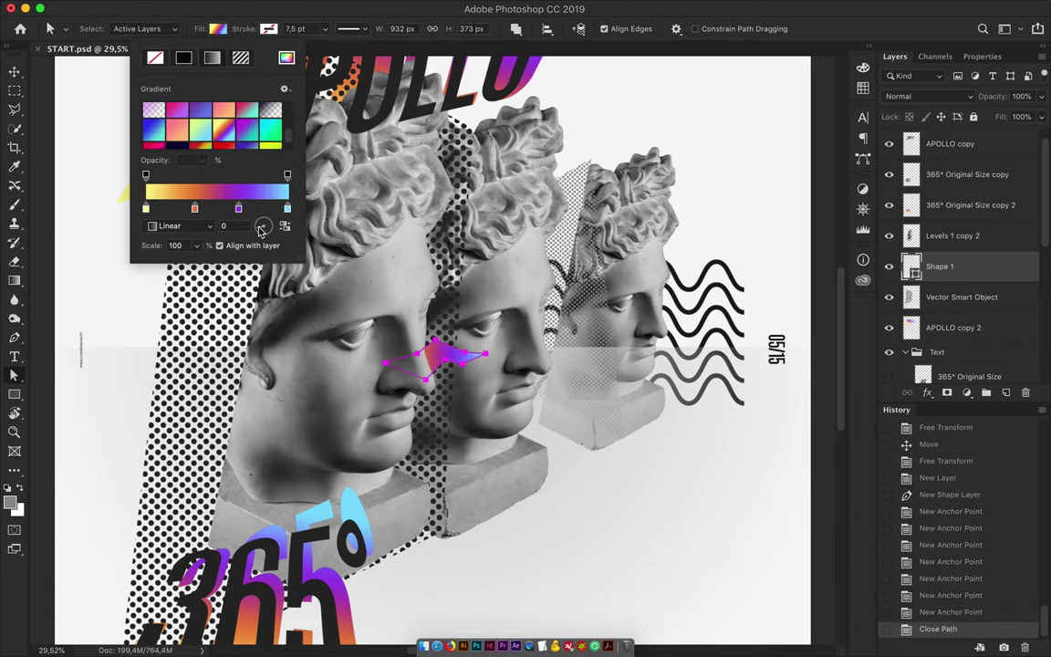
mouse_move(385, 362)
mouse_down()
mouse_move(411, 357)
mouse_move(418, 314)
mouse_up()
scroll(418, 314, up, 3)
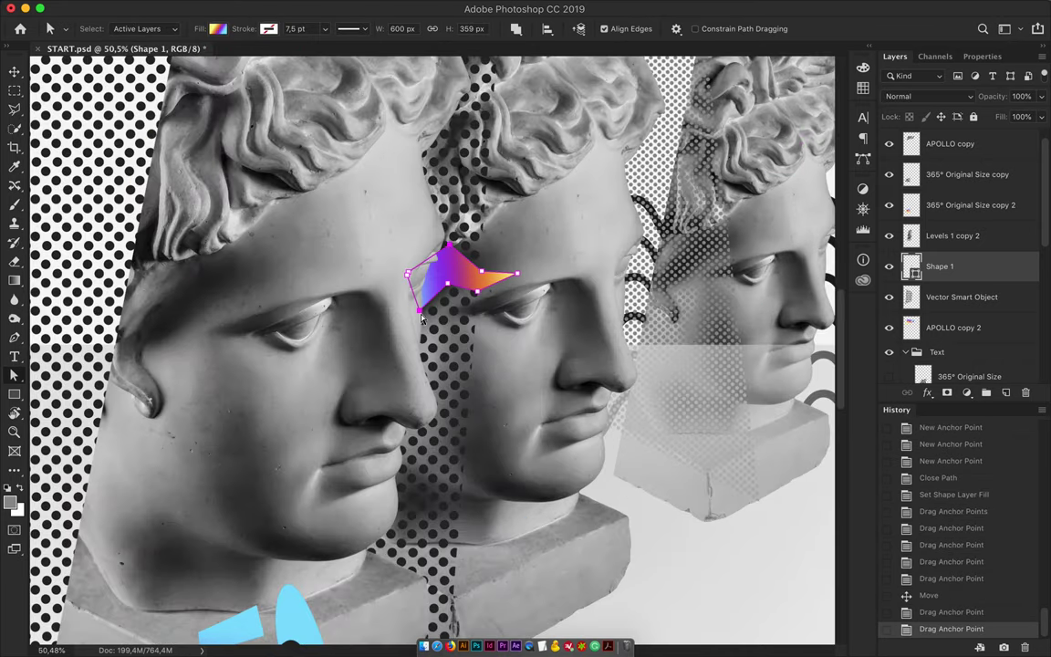
scroll(429, 315, down, 3)
Step: Gradient-fill the bust selection, send it down a layer, and shift it beside the middle face
key(v)
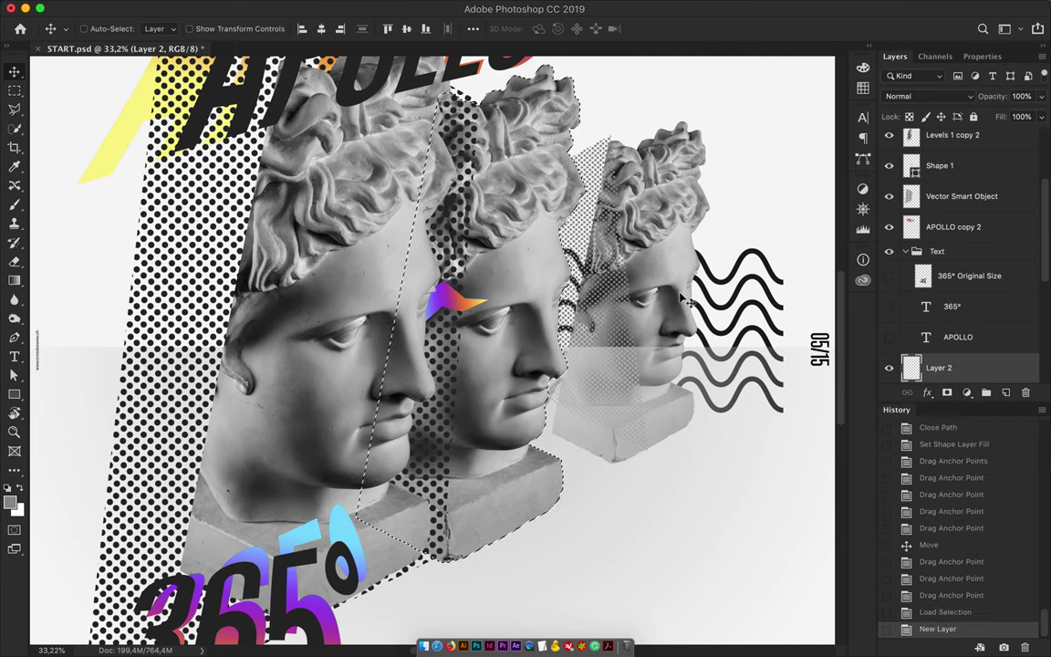
key(g)
drag(456, 500, 456, 229)
key(ctrl+d)
key(v)
key(ctrl+bracketleft)
drag(538, 351, 561, 315)
scroll(429, 365, down, 1)
Step: On a new layer, draw a slanted strip shape beside the front bust and reshape a corner
key(p)
key(ctrl+shift+alt+n)
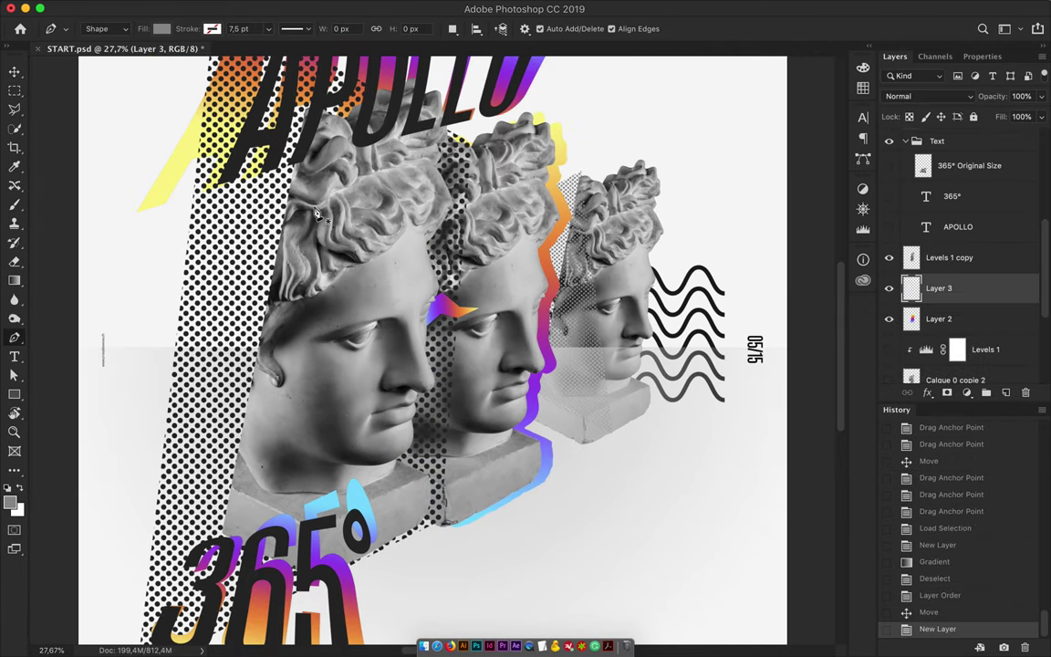
click(212, 468)
click(242, 493)
click(324, 166)
key(a)
drag(212, 467, 187, 507)
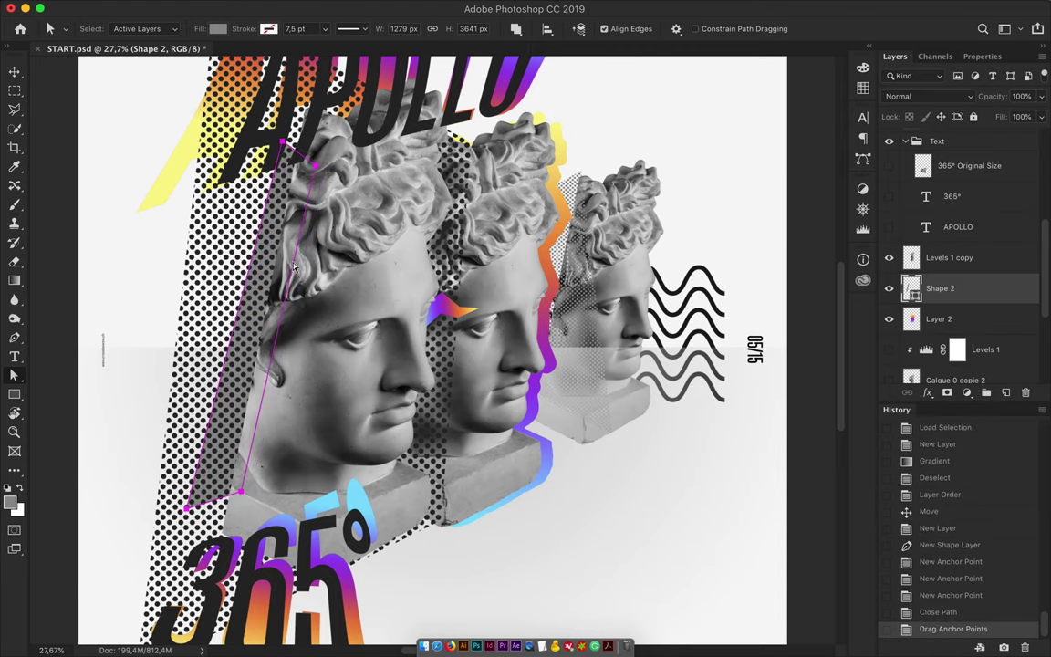
Step: Fill the strip with a rainbow gradient preset and slide it along the front bust
click(217, 29)
click(286, 59)
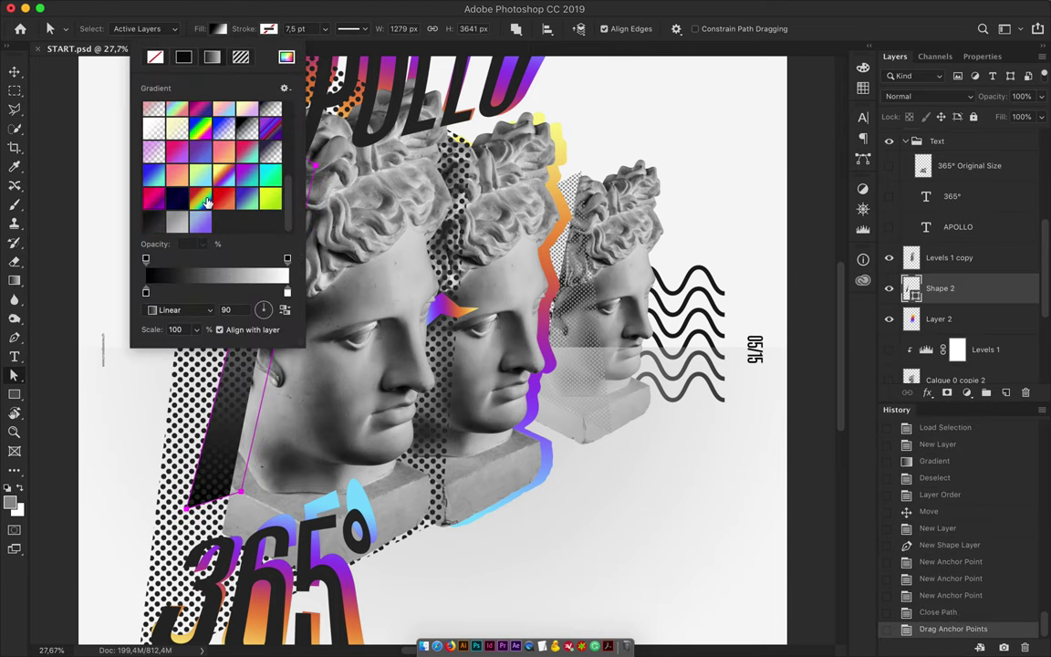
click(212, 203)
key(v)
drag(388, 315, 402, 313)
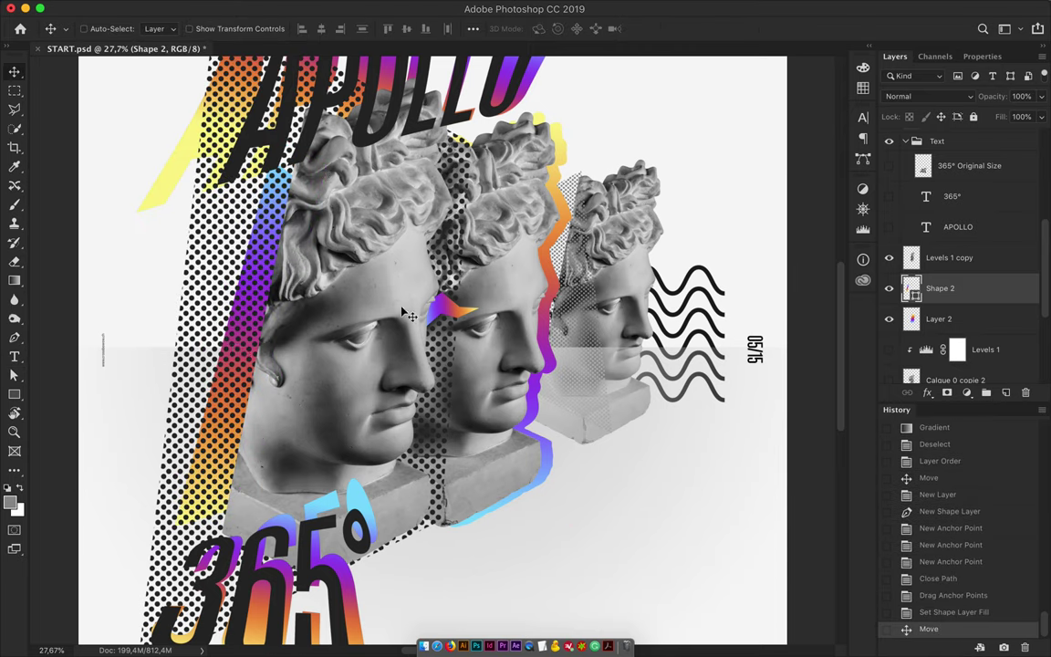
scroll(403, 313, down, 2)
Step: Sample light blue and red-pink colours from the poster and add a new empty layer
click(543, 98)
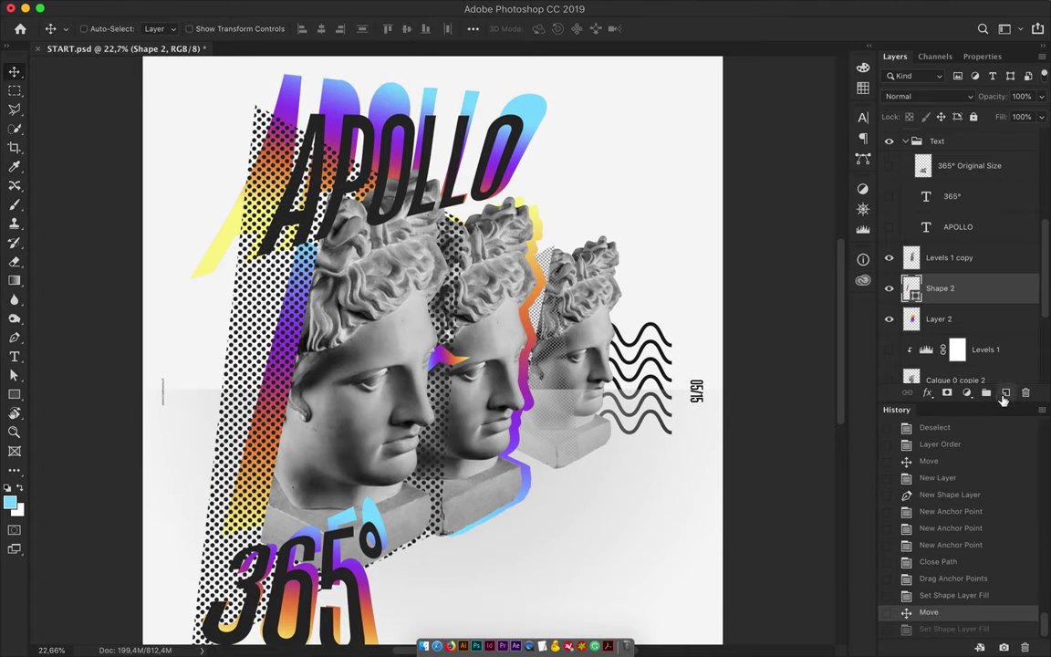
click(1006, 392)
click(335, 533)
Step: Fill the front bust with a rainbow gradient in Color blend mode, just above Background
key(v)
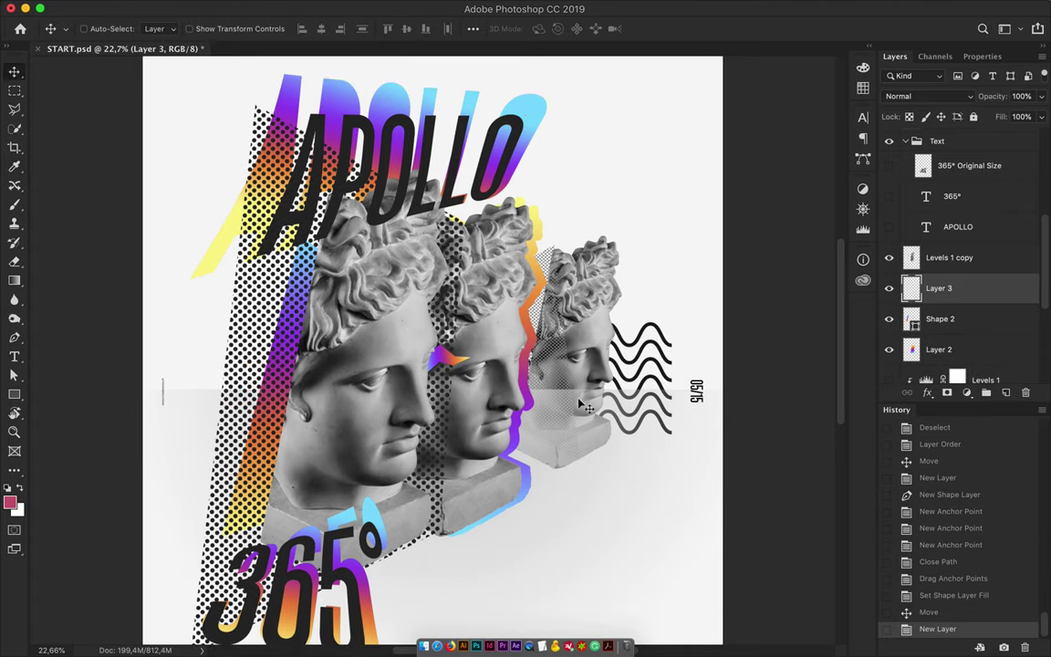
scroll(566, 169, down, 2)
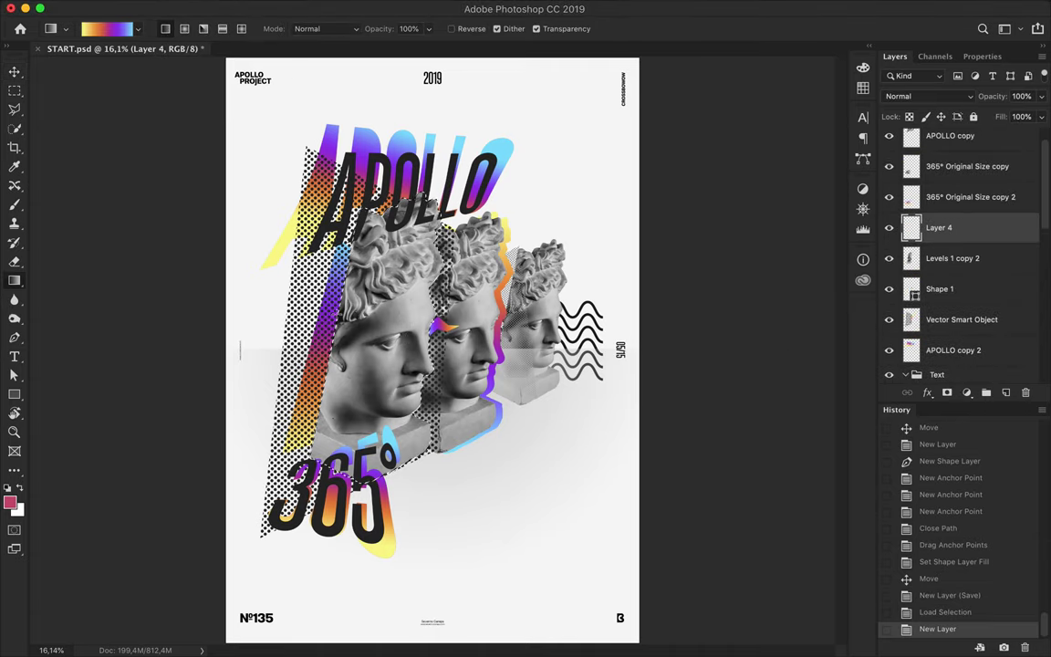
drag(401, 292, 310, 301)
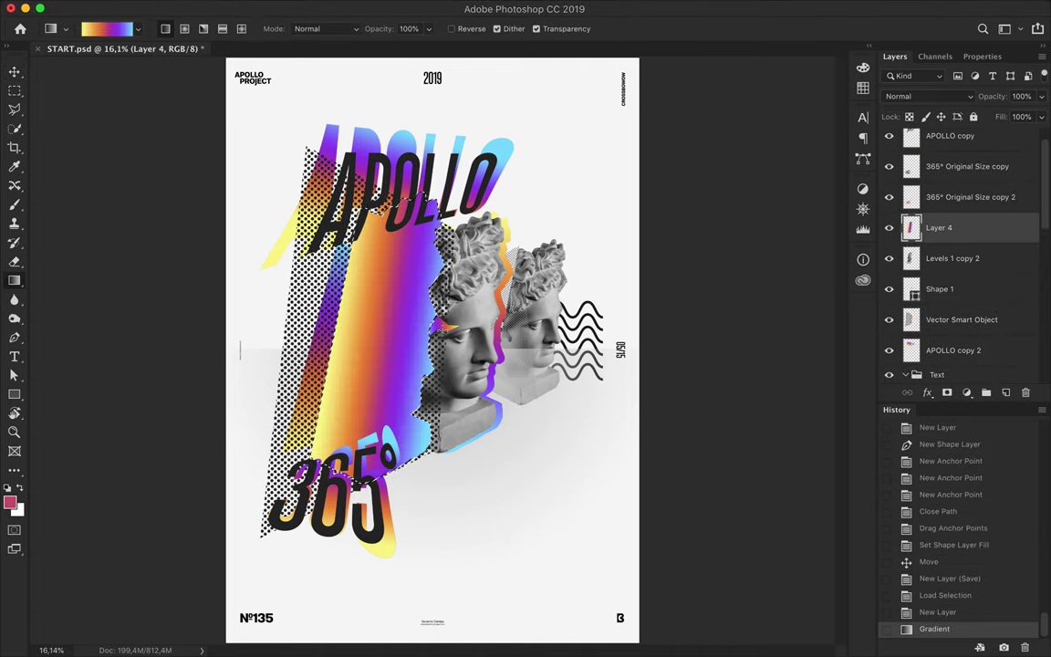
key(v)
key(ctrl+d)
click(929, 96)
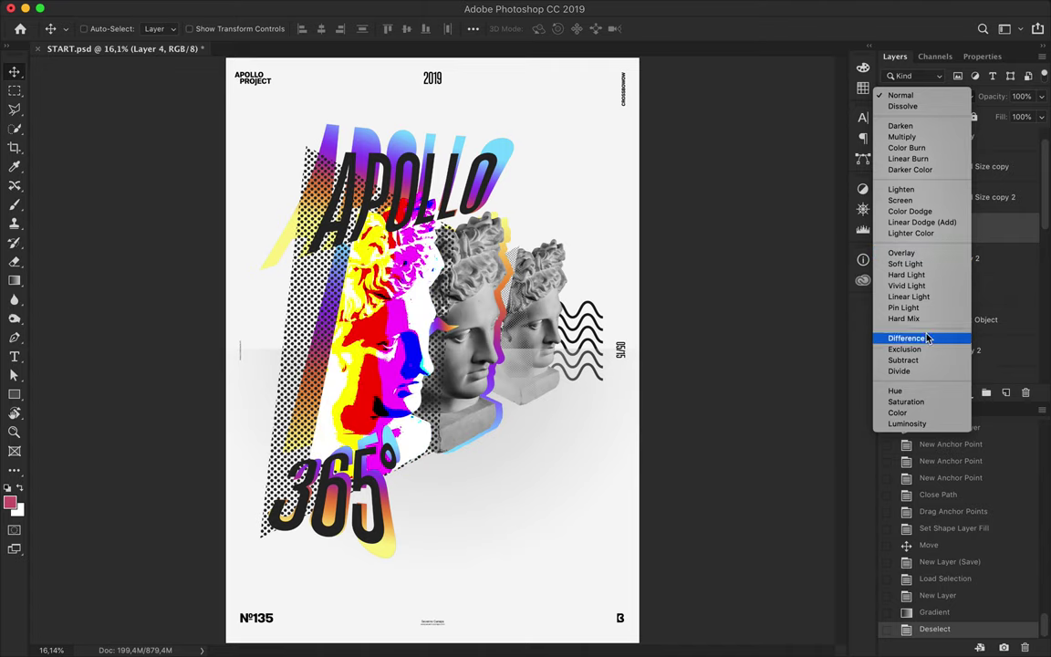
click(913, 413)
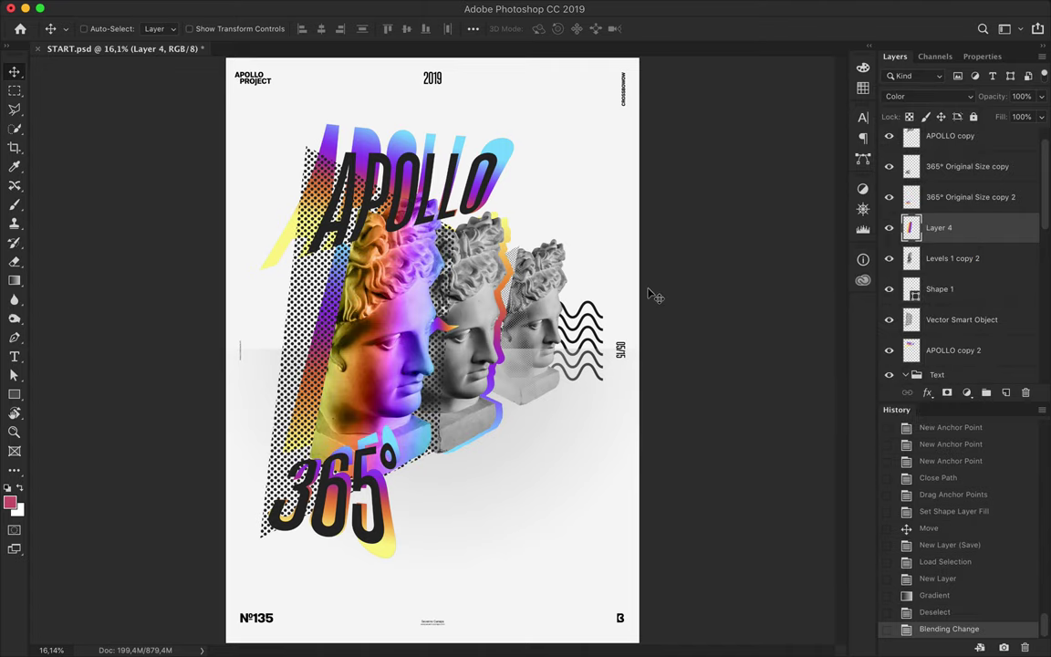
key(ctrl+shift+bracketleft)
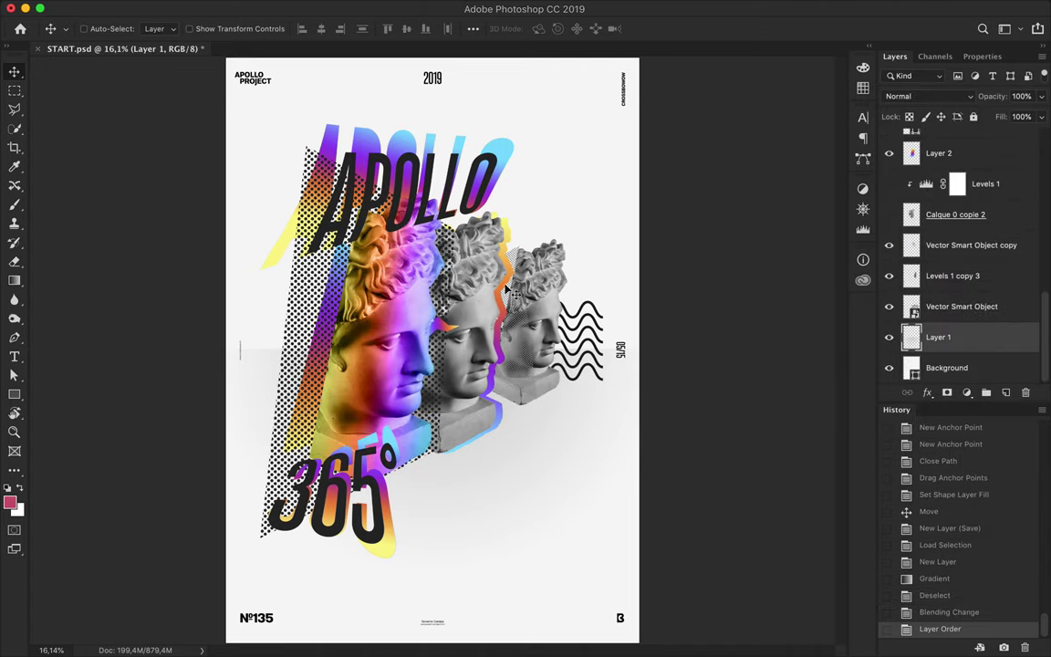
Step: Cut the statue head down to a circular face piece and place it on the first bust
click(958, 228)
mouse_move(554, 352)
mouse_down()
mouse_move(539, 429)
mouse_move(544, 491)
mouse_move(559, 509)
mouse_up()
click(47, 102)
key(ctrl+shift+i)
key(Delete)
mouse_move(528, 459)
mouse_down()
mouse_move(415, 306)
mouse_move(402, 334)
mouse_up()
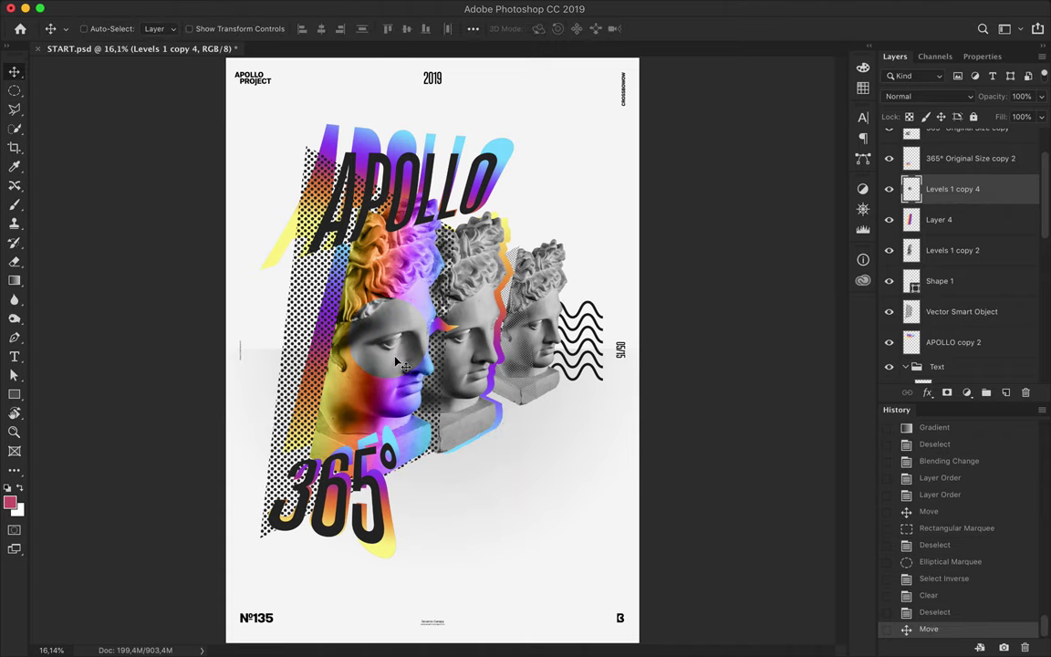
Step: Duplicate the face piece below Levels 1 copy 2 and give it a 7,6 px Gaussian Blur
drag(398, 402, 325, 366)
drag(949, 169, 950, 265)
click(481, 7)
click(630, 242)
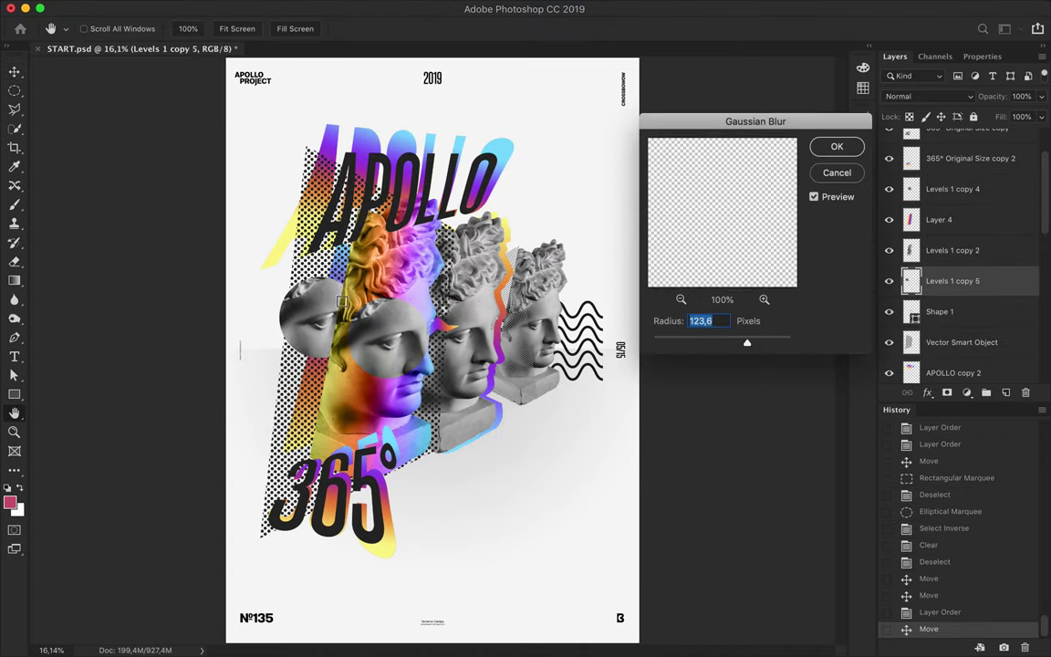
drag(748, 342, 701, 344)
key(Return)
Step: Enlarge the blurred face copy and raise Shape 2 two levels in the layer stack
key(ctrl+t)
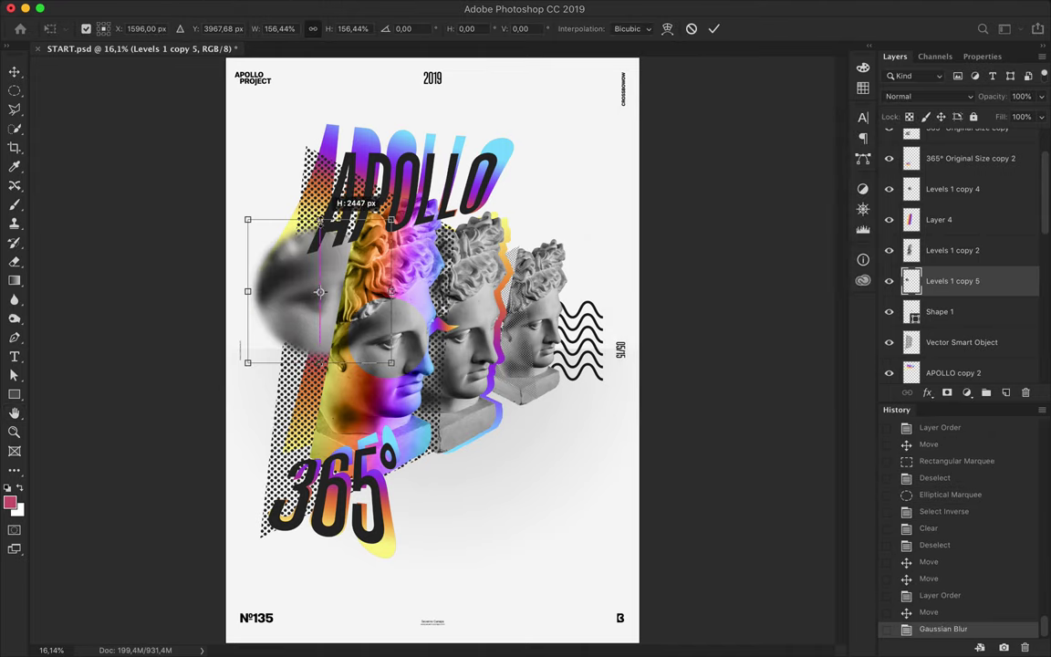
drag(248, 364, 230, 378)
key(Return)
scroll(963, 273, down, 5)
click(963, 369)
key(ctrl+])
key(ctrl+])
key(ctrl+])
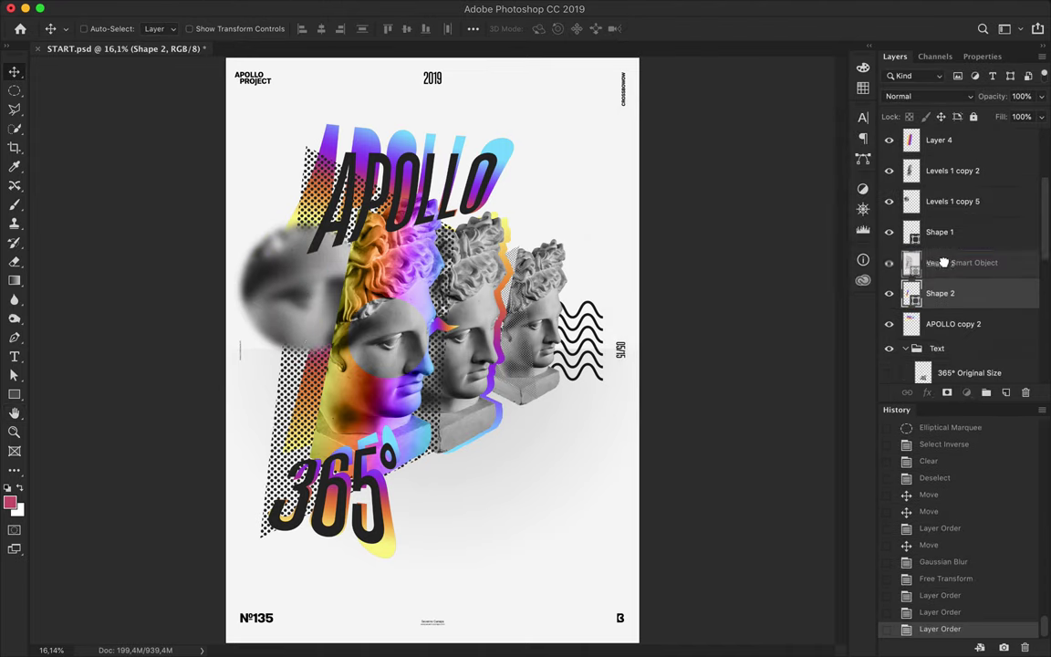
key(ctrl+])
Step: Keep the blurred copy at Normal blend and tuck it behind the third head, upper right
ctrl+click(301, 338)
drag(301, 338, 320, 324)
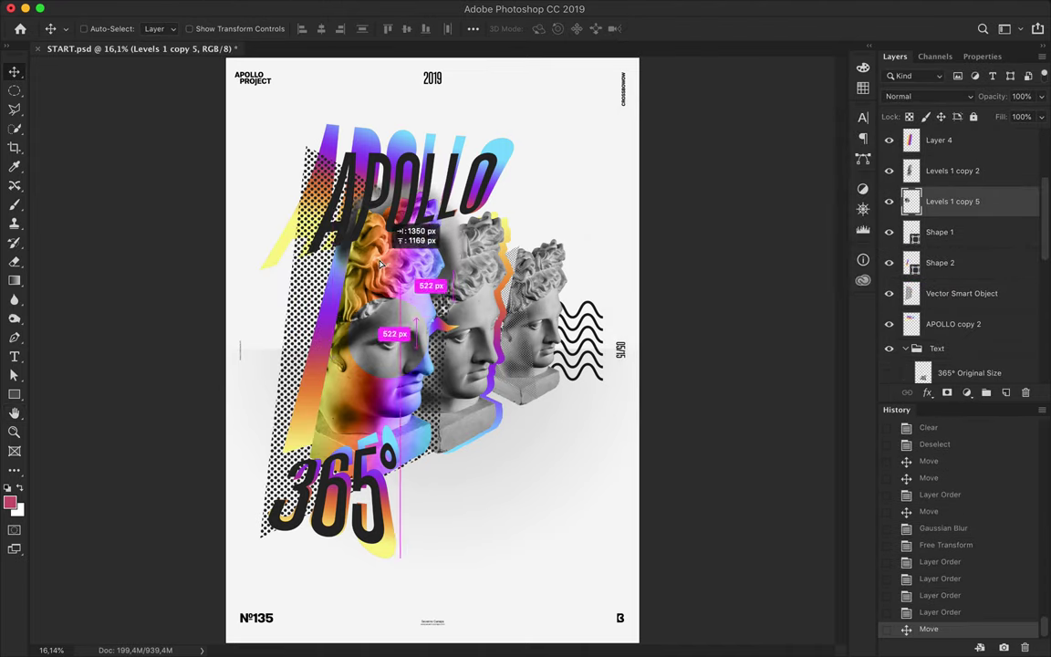
click(922, 96)
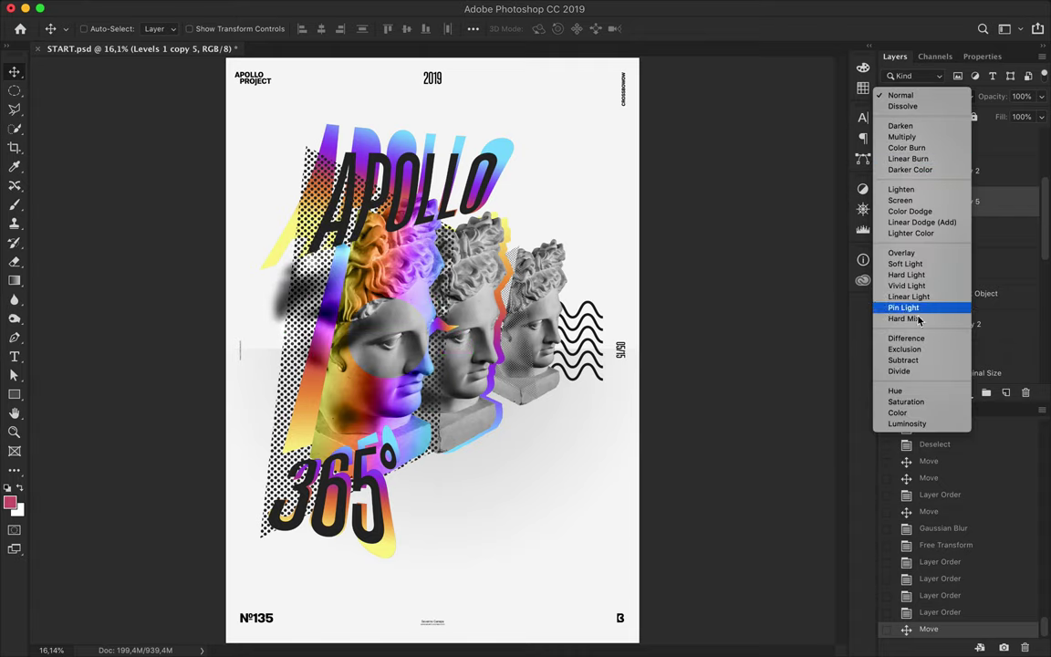
click(906, 97)
drag(310, 310, 534, 219)
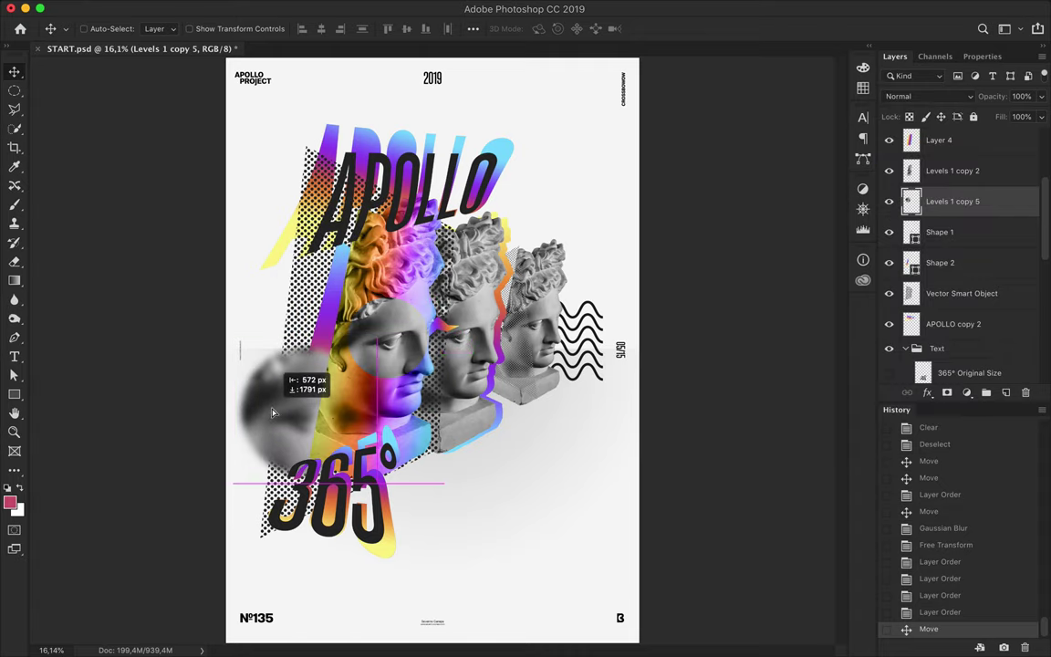
mouse_move(953, 200)
mouse_down()
mouse_move(949, 400)
mouse_move(954, 374)
mouse_up()
drag(520, 219, 530, 213)
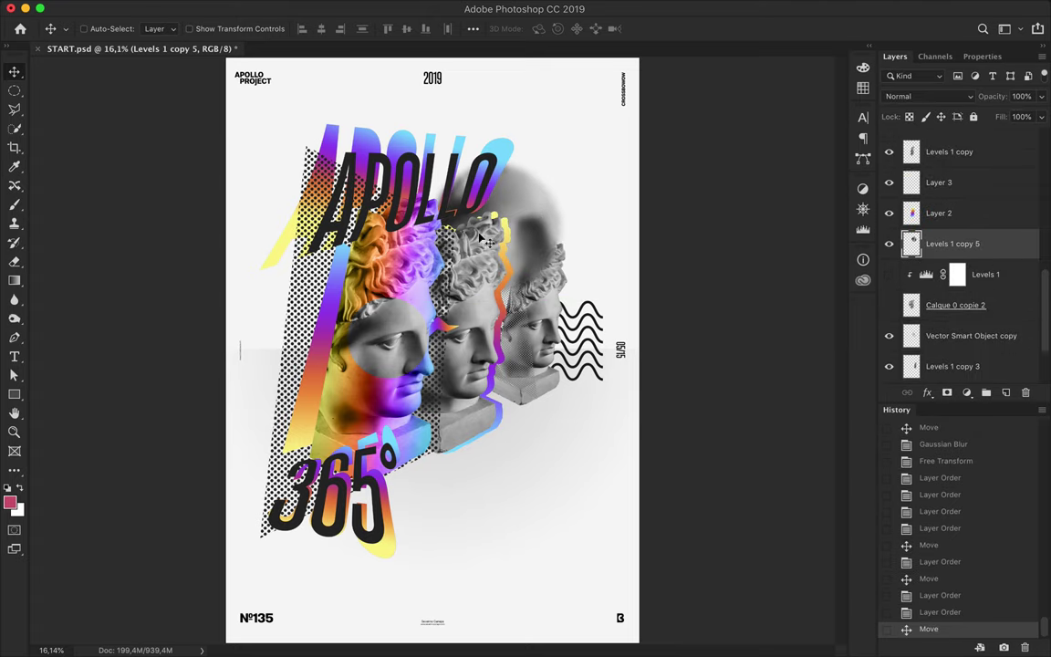
Step: On a new empty layer, paint a yellow brush stroke below the busts
key(ctrl+shift+alt+n)
right_click(484, 508)
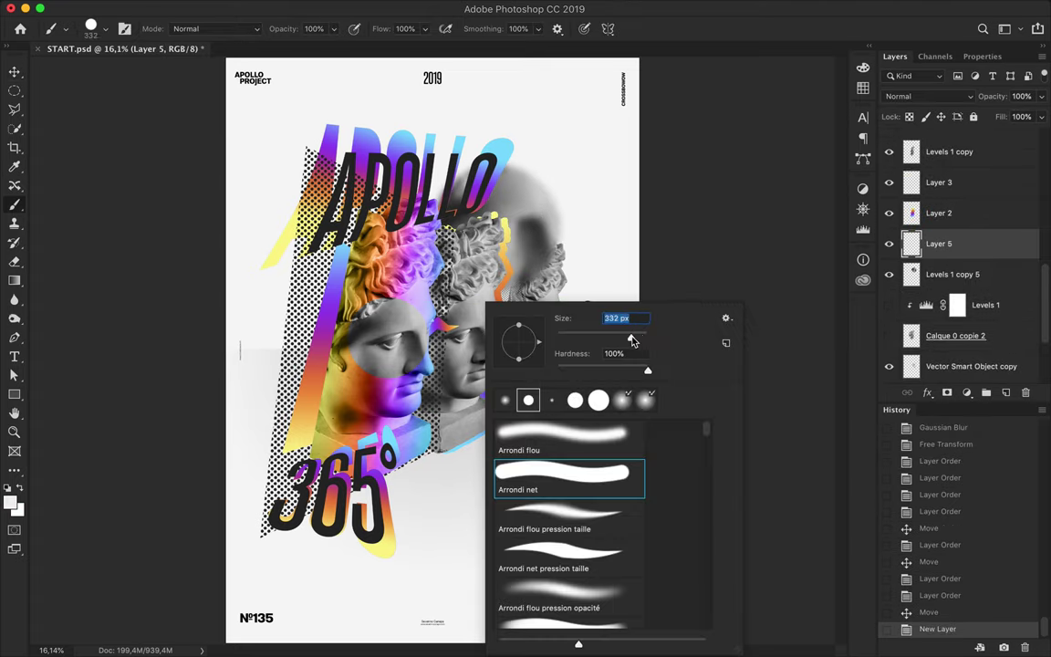
key(Escape)
key(i)
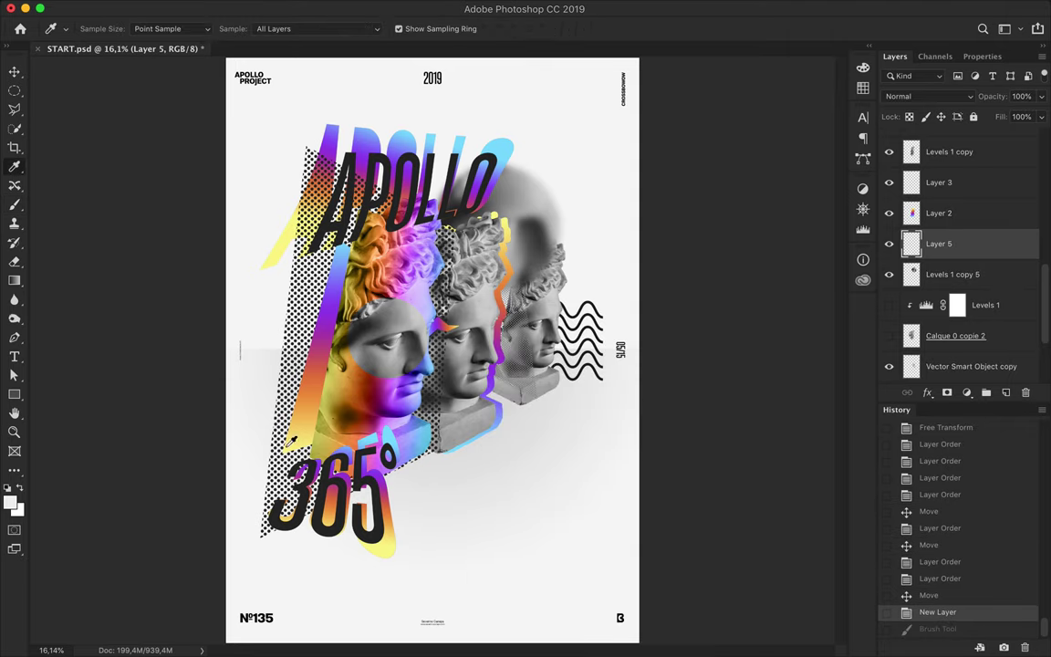
right_click(476, 486)
drag(486, 544, 461, 482)
Step: Sample magenta and purple from the busts, paint a purple stroke, and switch the brush to blending
key(i)
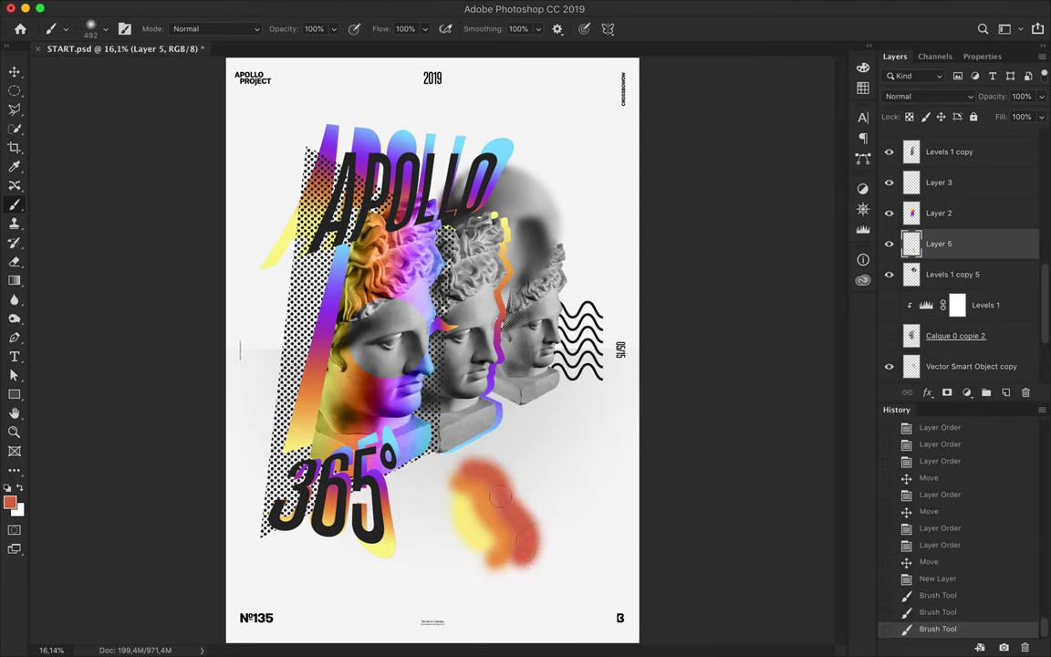
key(i)
click(473, 399)
alt+click(481, 402)
drag(520, 449, 549, 488)
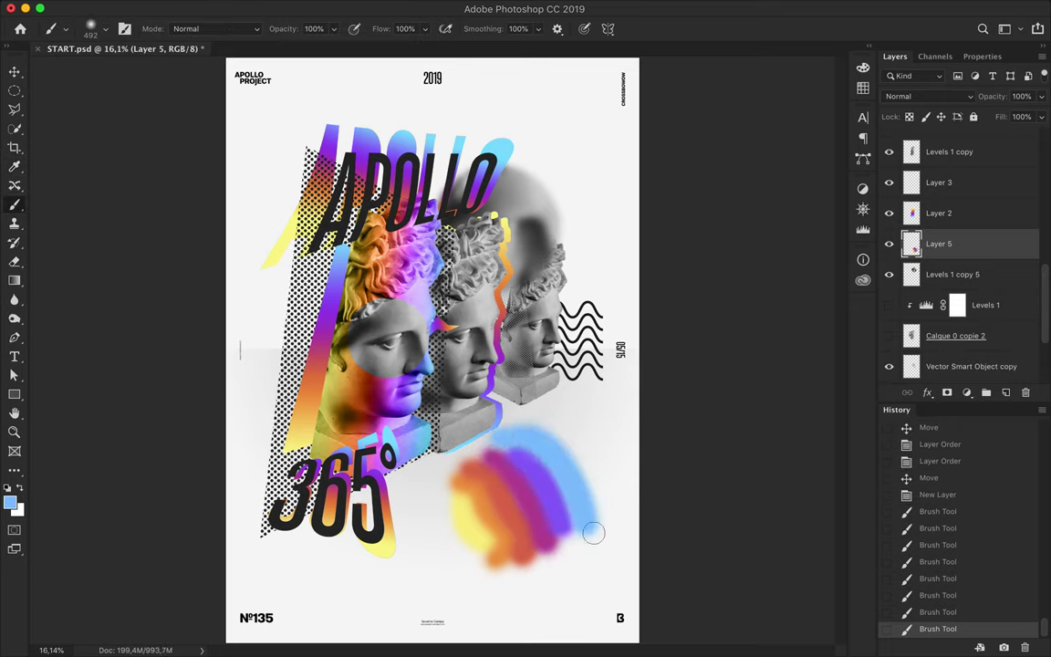
right_click(14, 204)
click(69, 243)
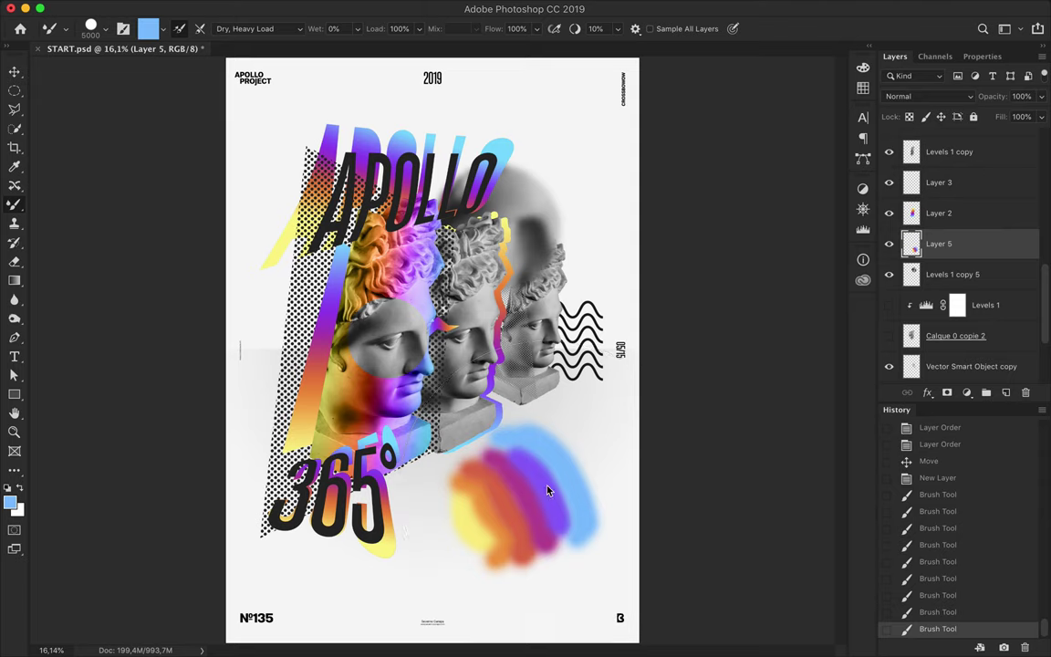
Step: Smear the colours together on the blob with a soft round brush
right_click(554, 438)
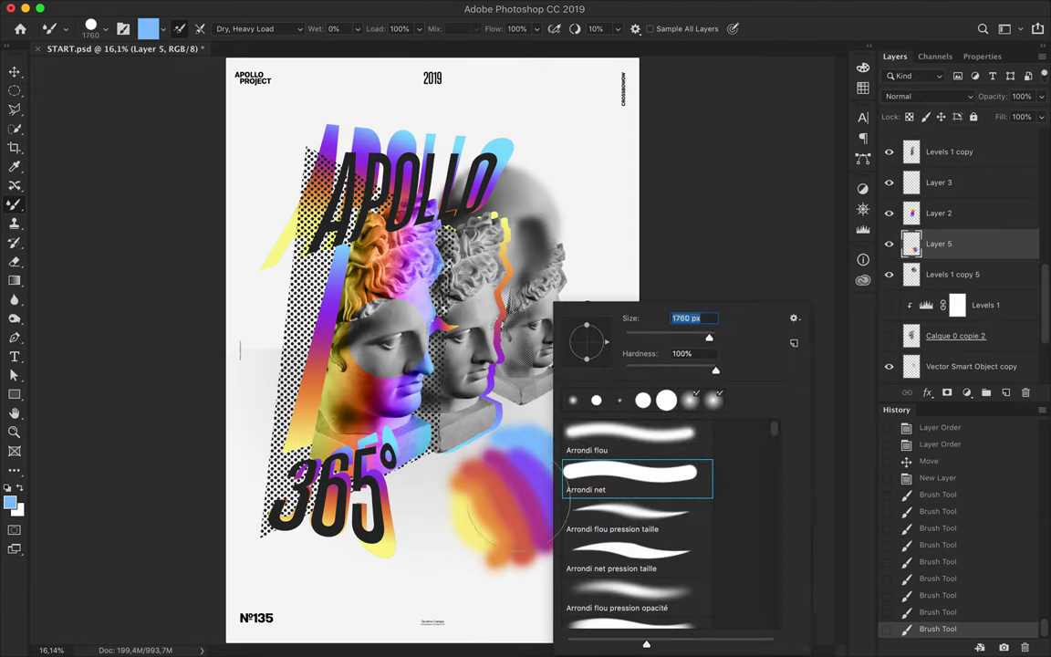
double_click(629, 434)
drag(452, 463, 522, 496)
right_click(527, 310)
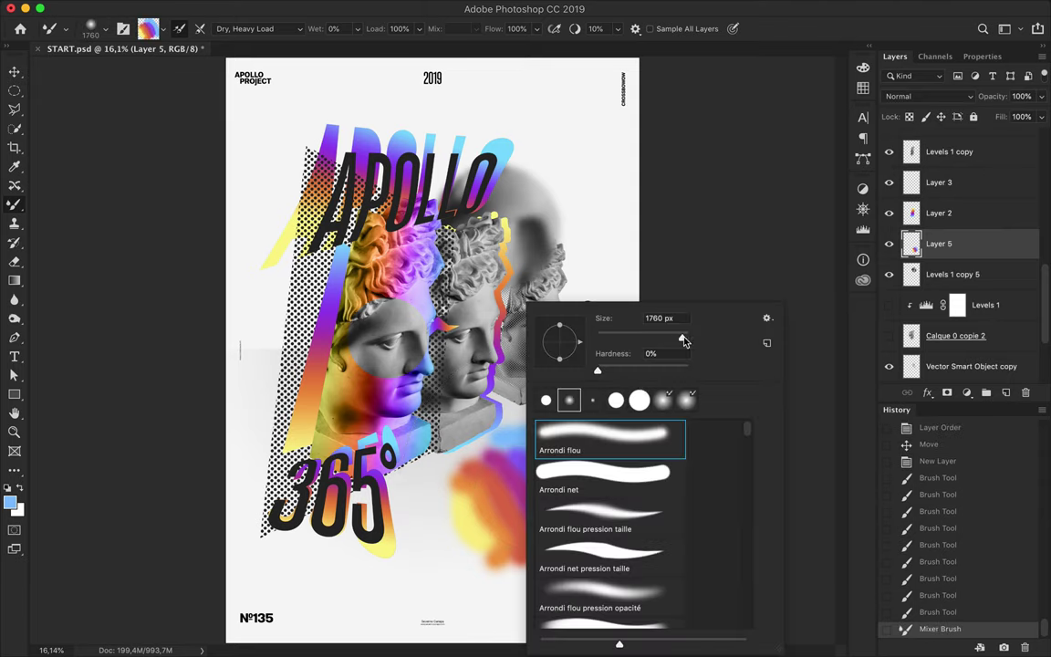
text(1560)
key(Return)
drag(461, 438, 443, 479)
Step: Shrink the brush to 1111 px, then 700 px, smear the blob, and undo the unwanted smears
right_click(522, 507)
key(Return)
mouse_move(639, 350)
mouse_down()
mouse_move(621, 349)
mouse_move(621, 314)
mouse_up()
right_click(520, 497)
key(Return)
drag(393, 496, 520, 397)
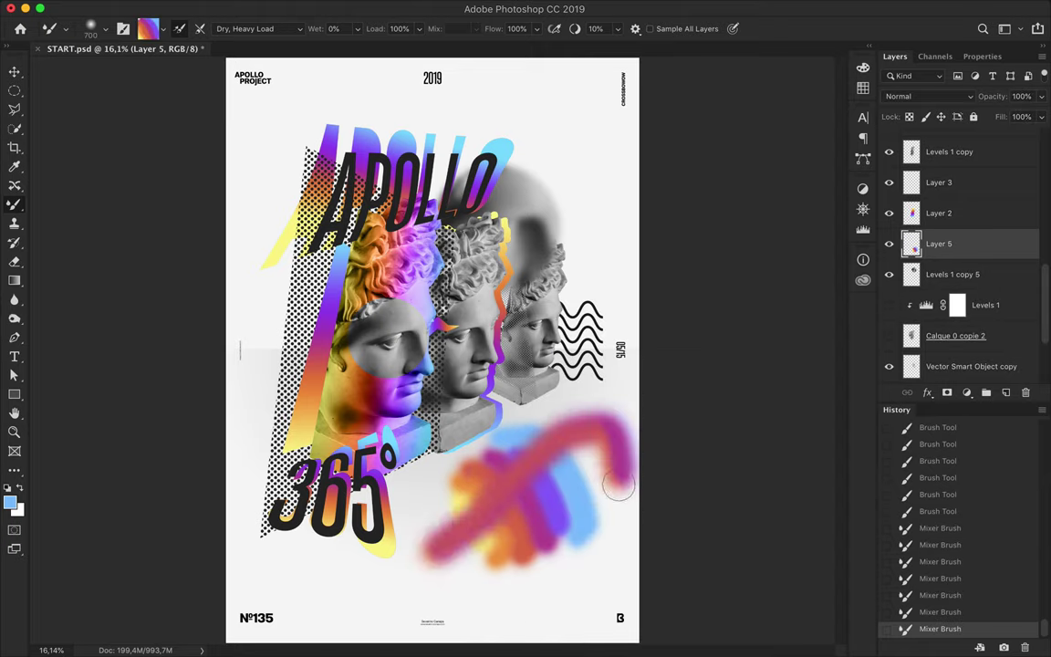
drag(493, 438, 530, 274)
key(ctrl+z)
key(ctrl+z)
Step: Rotate the smear into horizontal bands and try the Moist, Heavy Mix preset, undoing the result
key(ctrl+t)
mouse_move(474, 561)
mouse_down()
mouse_move(428, 488)
mouse_move(470, 397)
mouse_move(624, 521)
mouse_up()
key(Return)
click(258, 28)
click(233, 80)
key(ctrl+z)
key(ctrl+z)
Step: Open and dismiss Gaussian Blur, then reshape the smear and undo the purple S-shape
key(v)
click(497, 9)
click(621, 251)
click(837, 148)
key(ctrl+t)
key(Return)
mouse_move(493, 456)
mouse_down()
mouse_move(566, 502)
mouse_move(515, 448)
mouse_up()
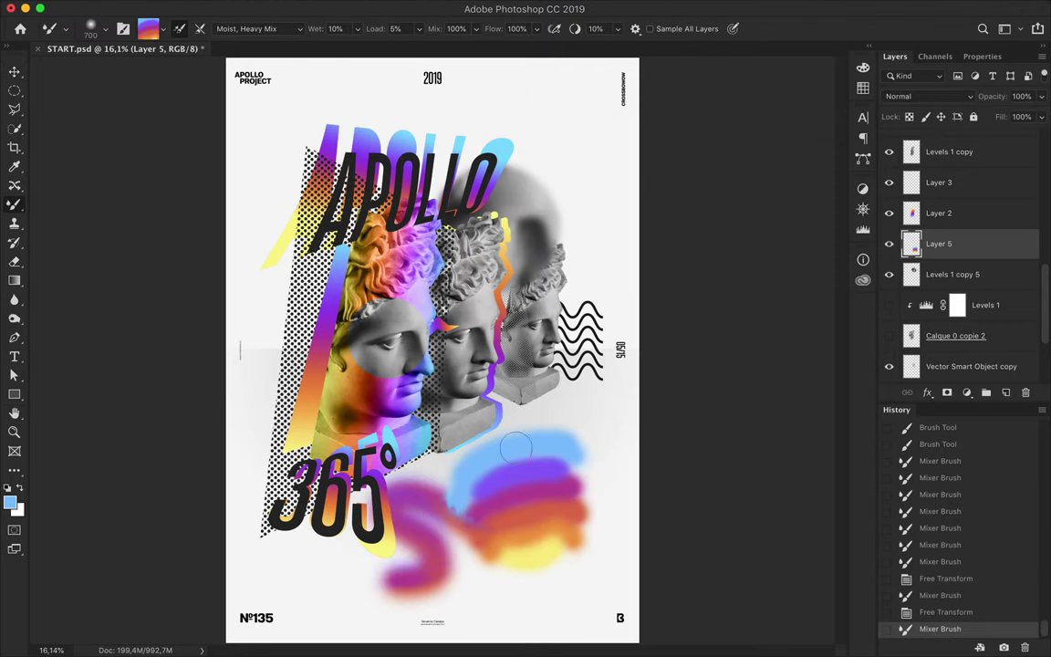
key(ctrl+z)
Step: Sample light blue and repaint the smear's lower-left with a 1040 px brush, extending it downward
key(i)
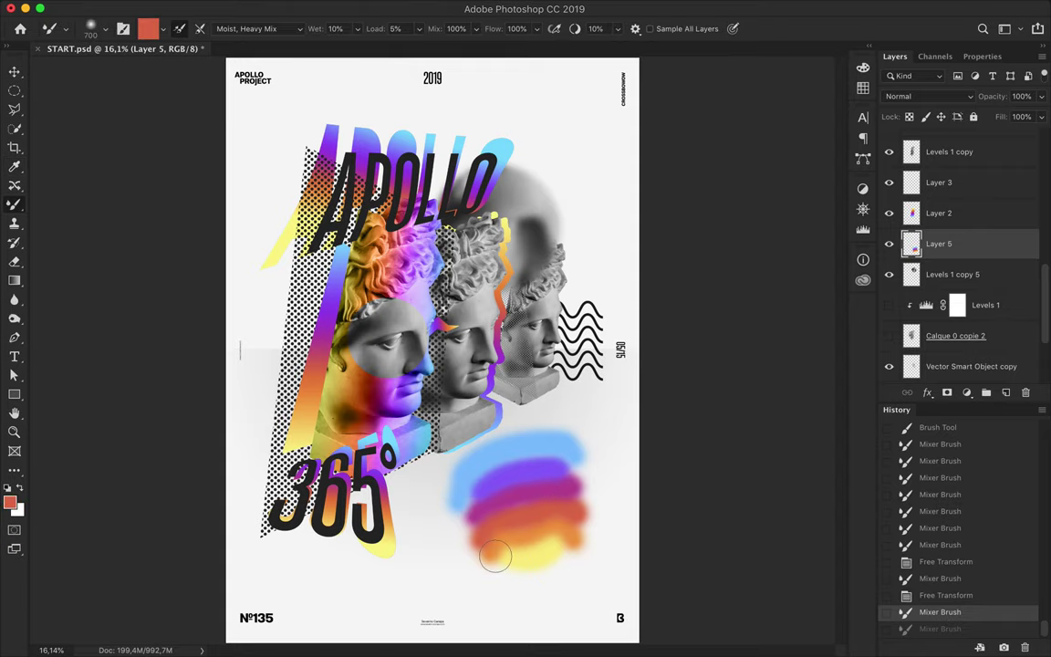
drag(520, 493, 456, 497)
drag(466, 511, 500, 558)
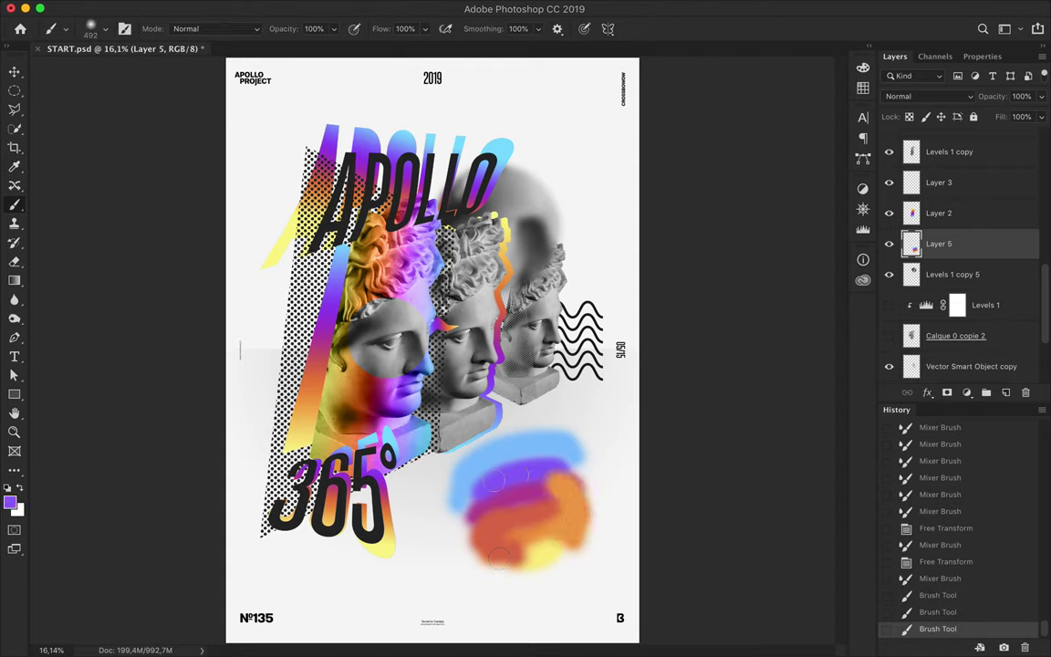
alt+click(496, 464)
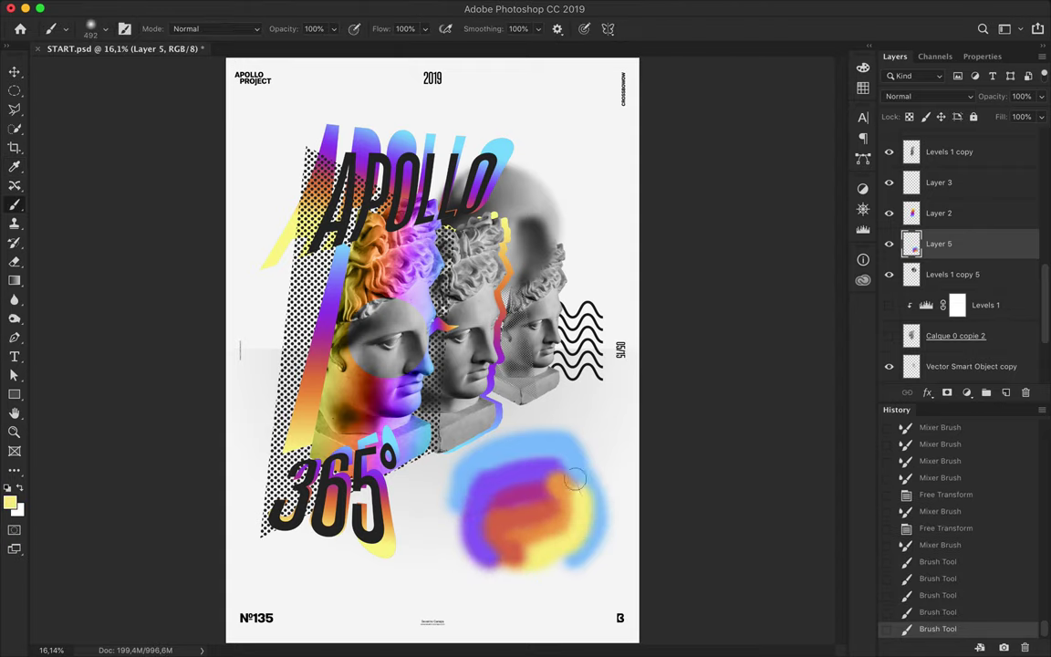
drag(484, 457, 553, 466)
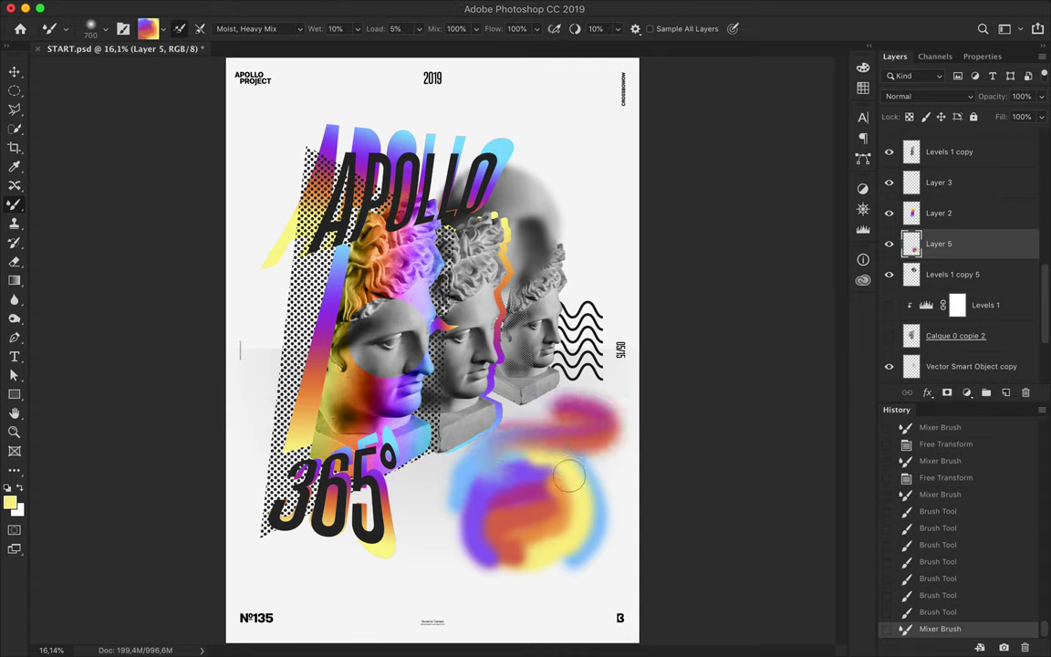
right_click(563, 481)
drag(621, 329, 648, 329)
click(530, 502)
mouse_move(530, 502)
mouse_down()
mouse_move(383, 511)
mouse_move(594, 552)
mouse_up()
drag(523, 544, 675, 347)
Step: Spread the smear toward the waves at 2120 px, then add striped dabs at 508 px
right_click(548, 310)
key(Return)
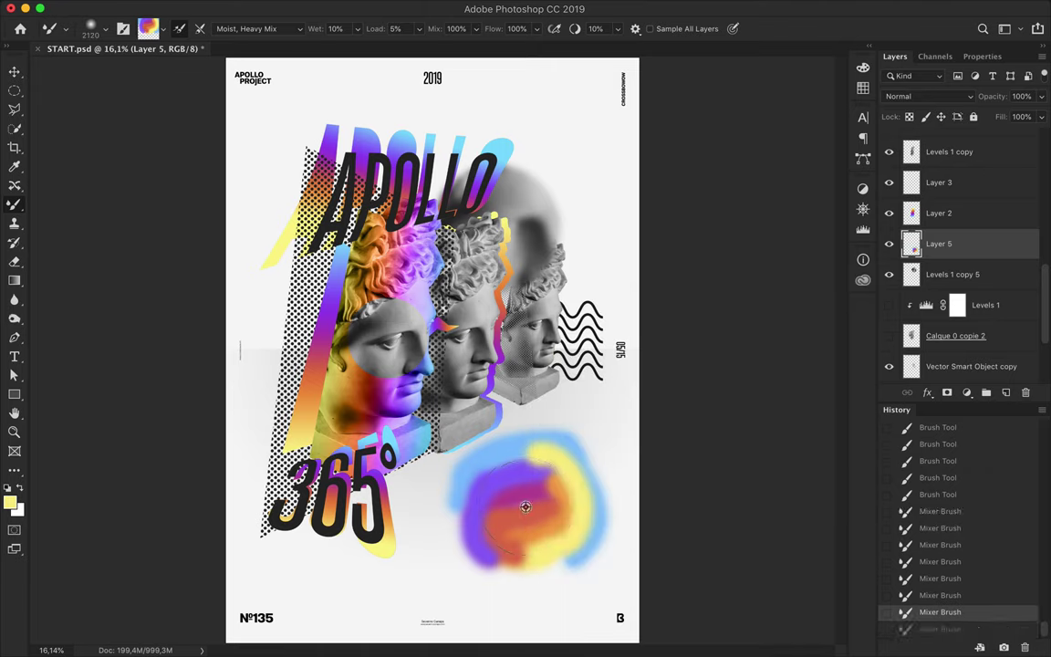
drag(456, 456, 571, 374)
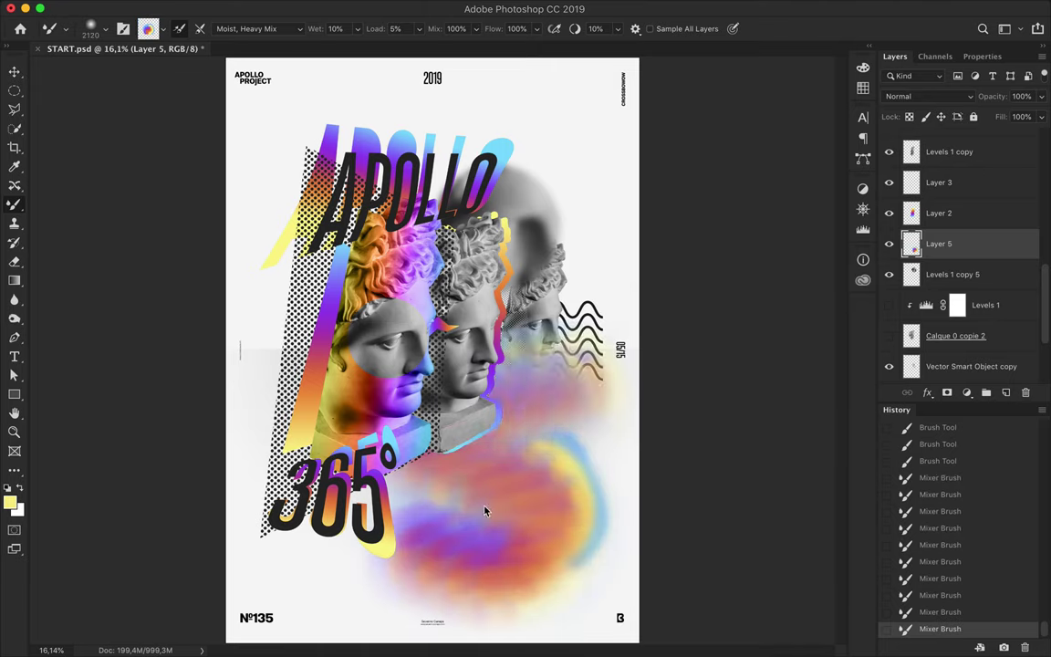
right_click(511, 498)
drag(639, 470, 561, 470)
key(Return)
drag(427, 532, 547, 477)
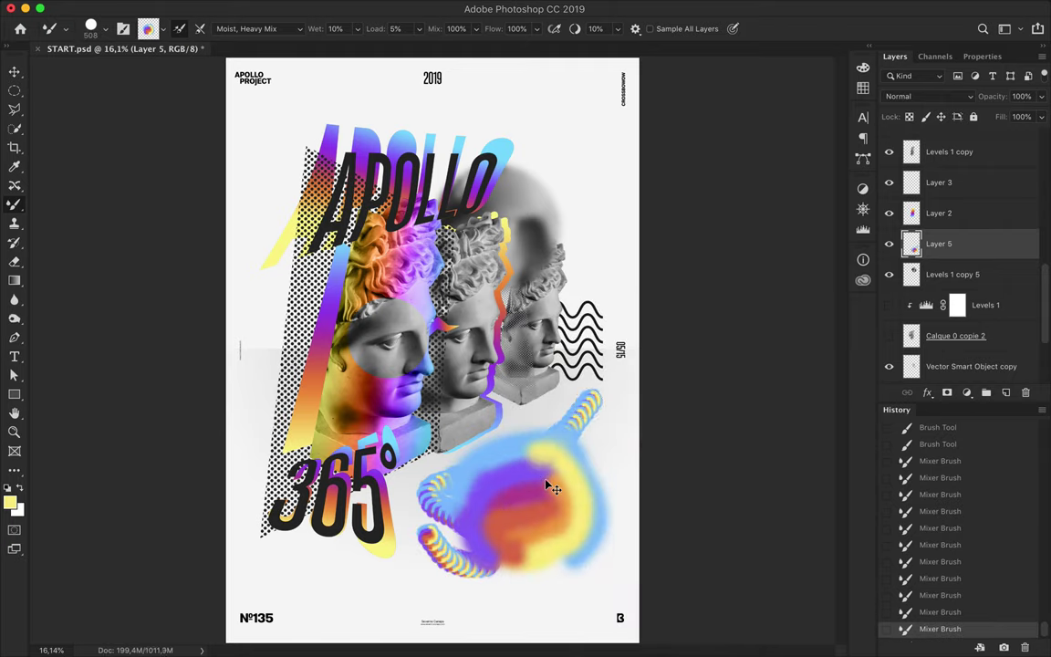
Step: Delete the painted colour layer, save the poster, and switch to Illustrator
key(v)
key(Delete)
key(ctrl+s)
key(ctrl+minus)
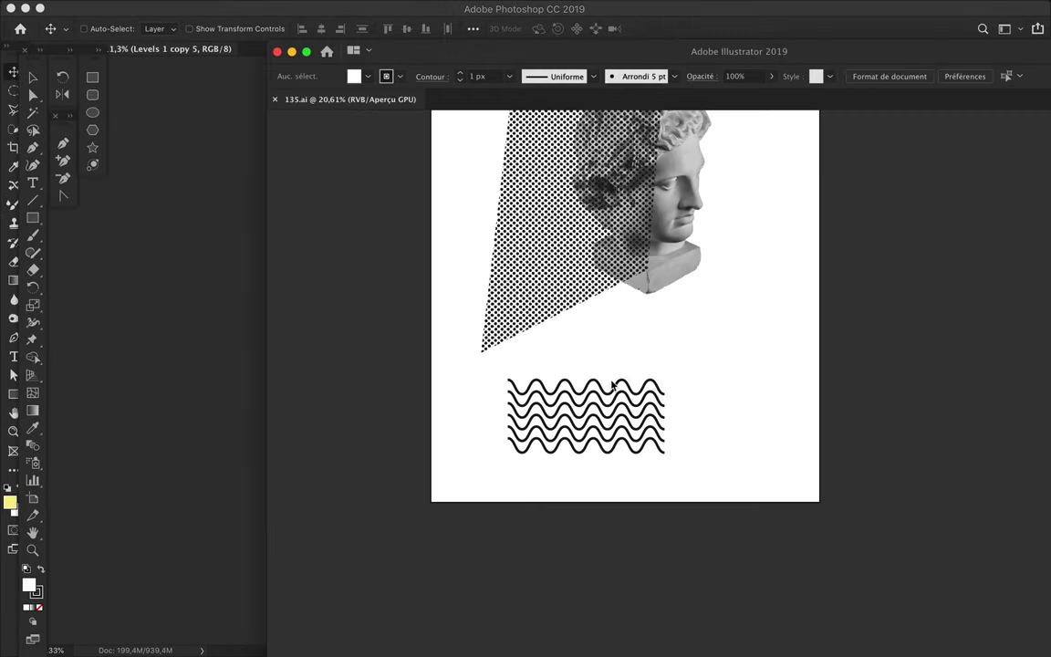
Step: Give the line above the waves a rounded 12-ridge Zigzag, position it, and return to Photoshop
click(672, 369)
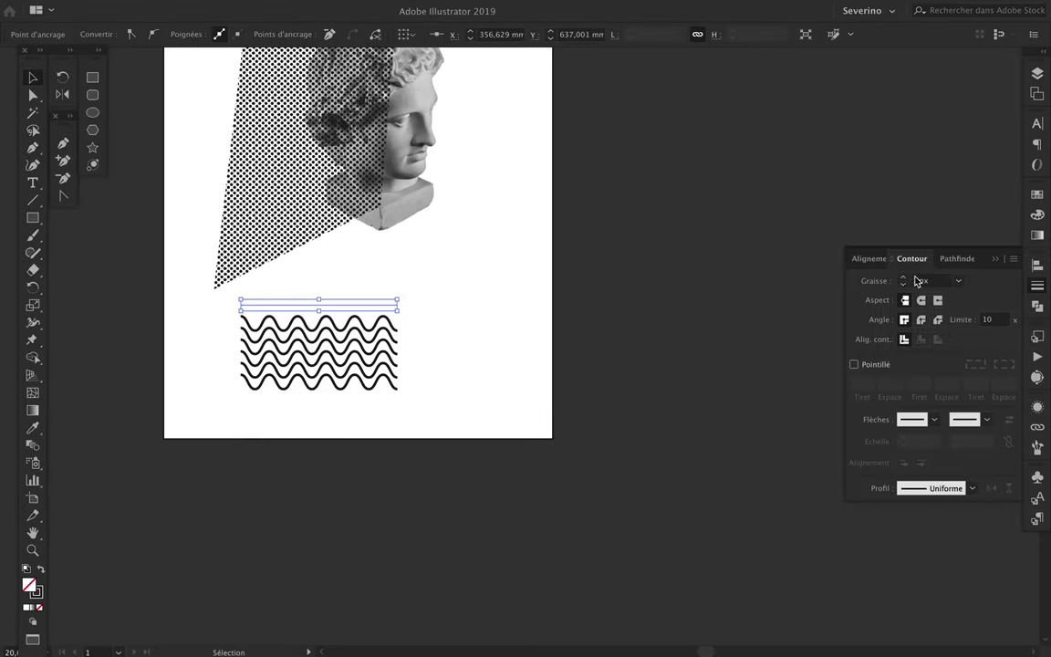
click(388, 7)
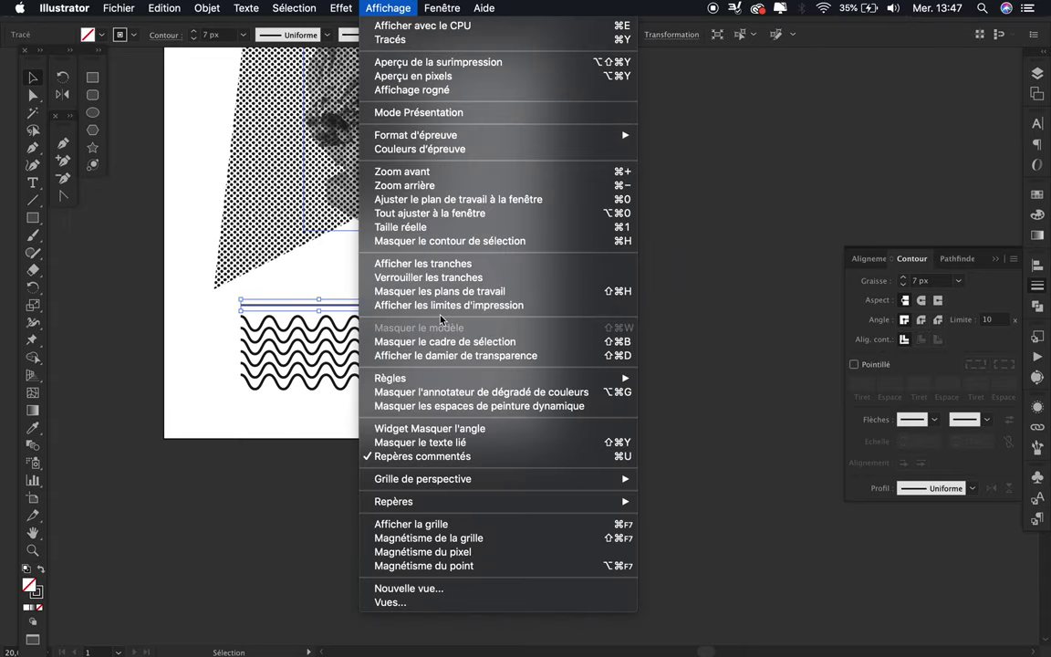
click(649, 209)
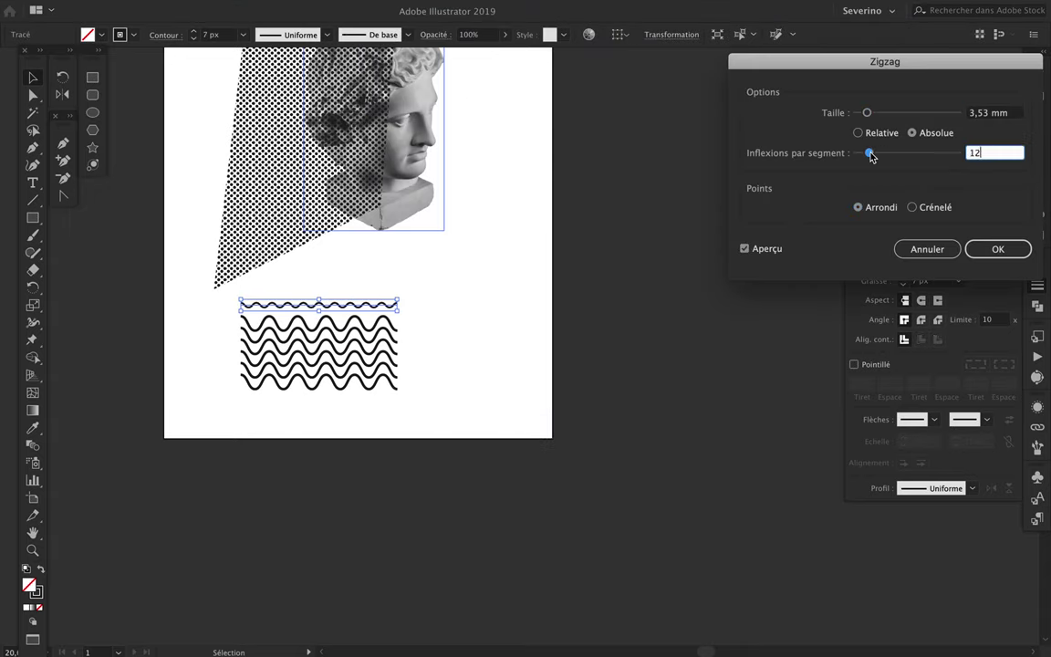
key(Return)
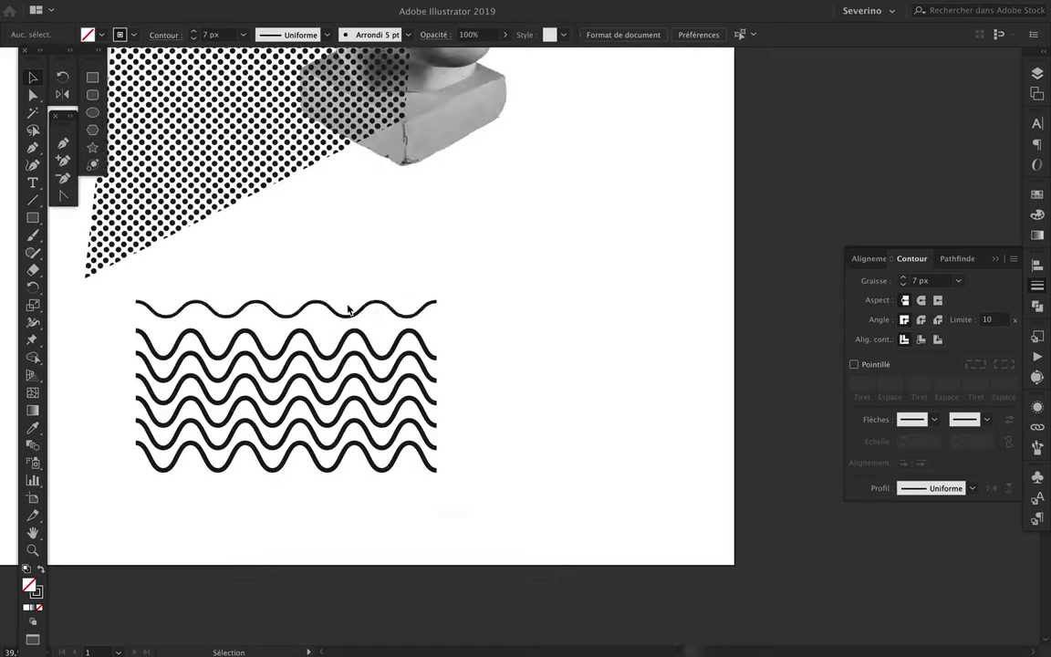
drag(347, 304, 600, 183)
key(ctrl+d)
key(ctrl+d)
key(ctrl+d)
key(ctrl+d)
key(ctrl+d)
key(Tab)
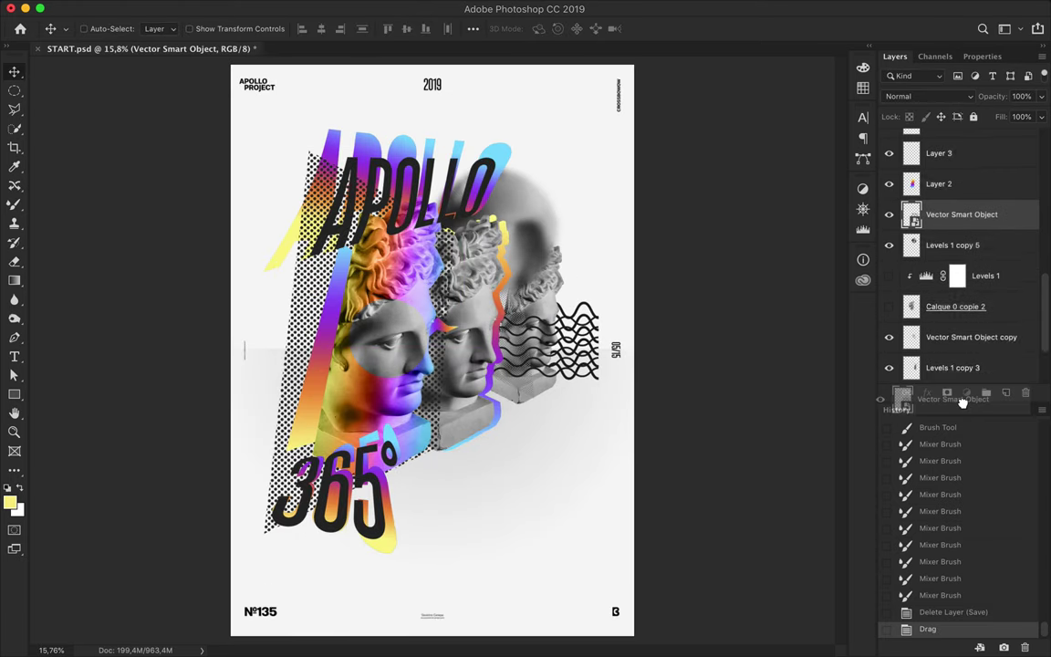
Step: Duplicate the wave layer, reorder it below the bust, and enlarge it over the heads
drag(963, 402, 963, 277)
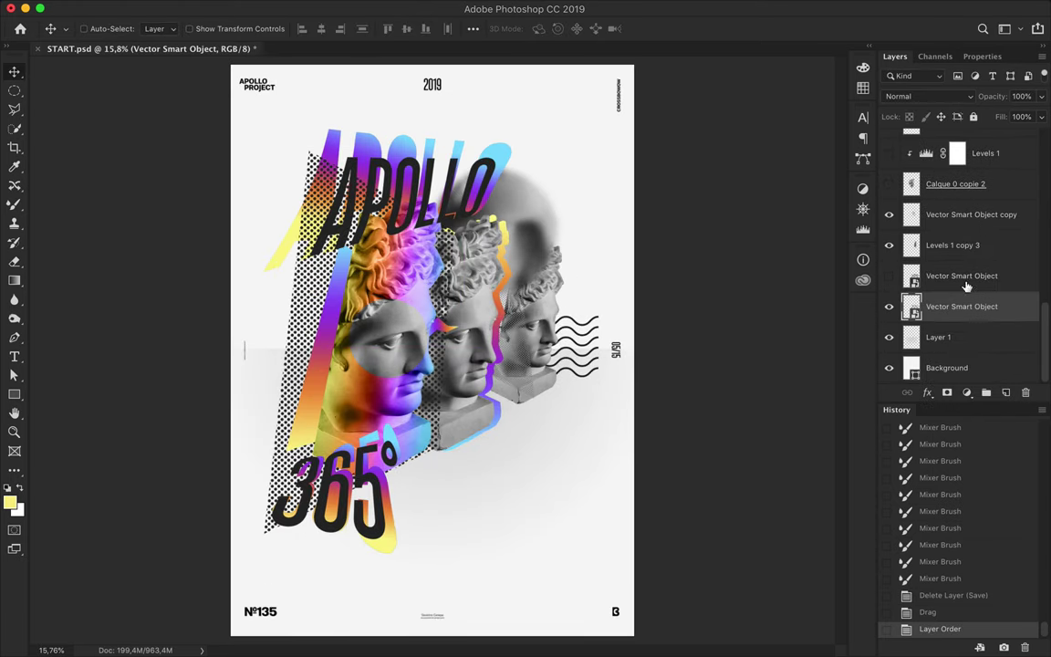
drag(949, 213, 949, 201)
mouse_move(607, 319)
mouse_down()
mouse_move(532, 339)
mouse_move(407, 316)
mouse_up()
drag(968, 184, 962, 112)
drag(962, 276, 936, 353)
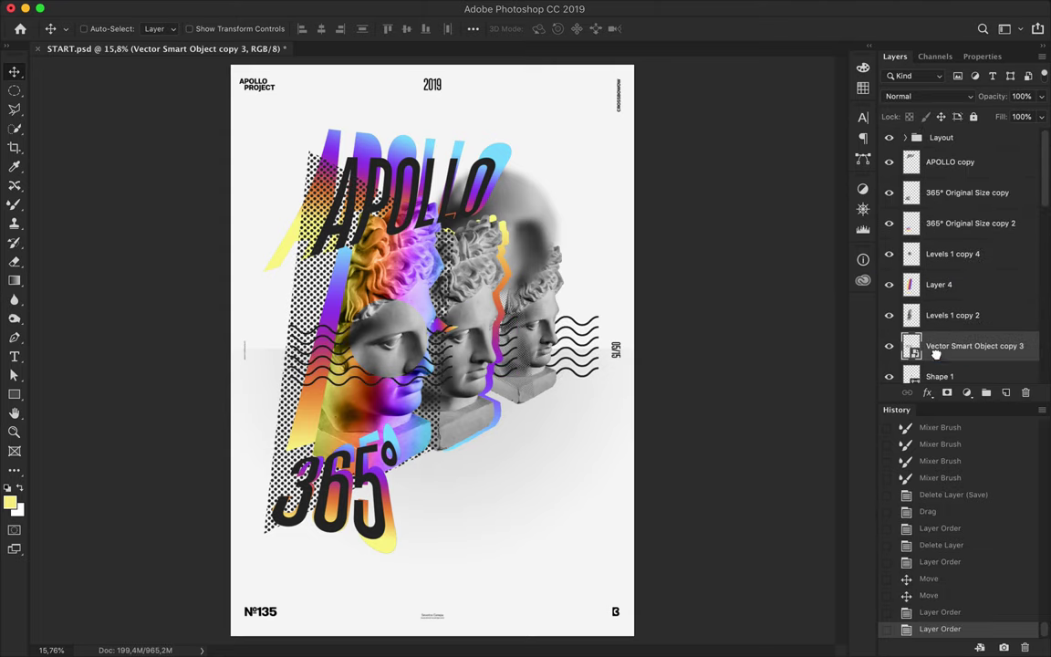
key(ctrl+t)
drag(529, 345, 474, 304)
key(Return)
Step: Rasterize the wave copy, fill its waves with a colour gradient, and nudge them up
right_click(968, 346)
click(858, 275)
ctrl+click(911, 346)
key(g)
drag(427, 315, 222, 315)
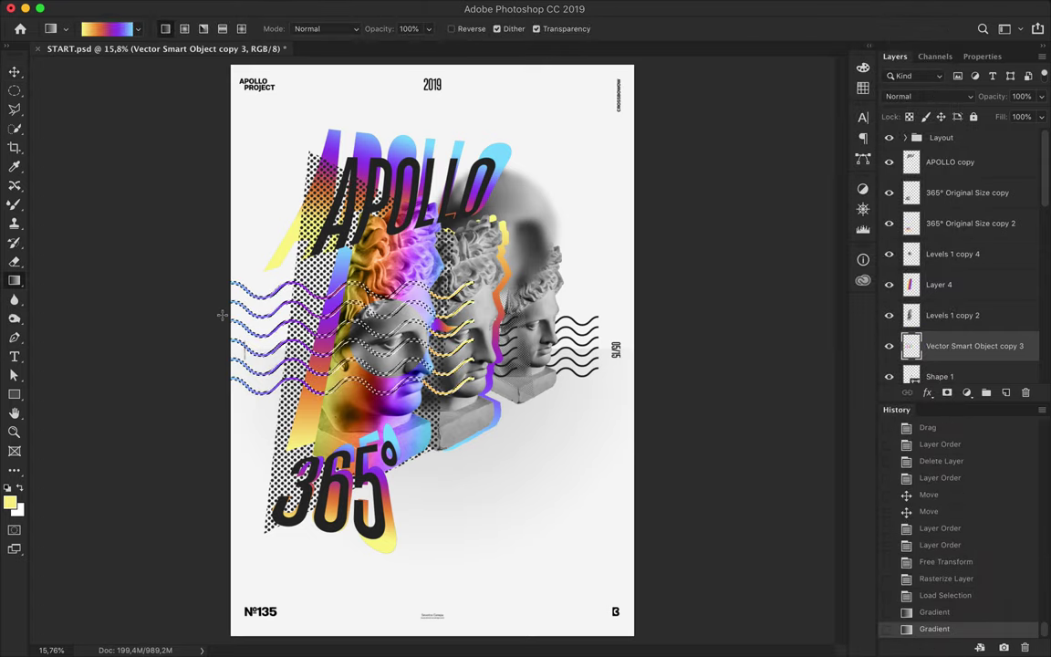
key(ctrl+d)
key(v)
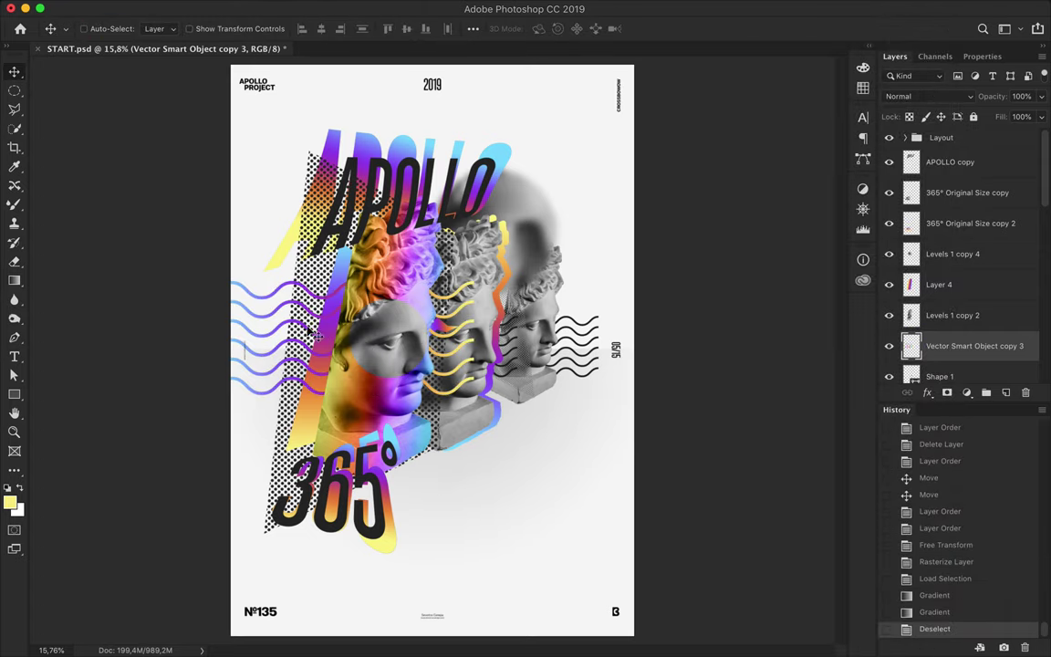
drag(284, 306, 279, 296)
Step: Clear the left part of the waves with an elliptical selection and shift the layer
key(m)
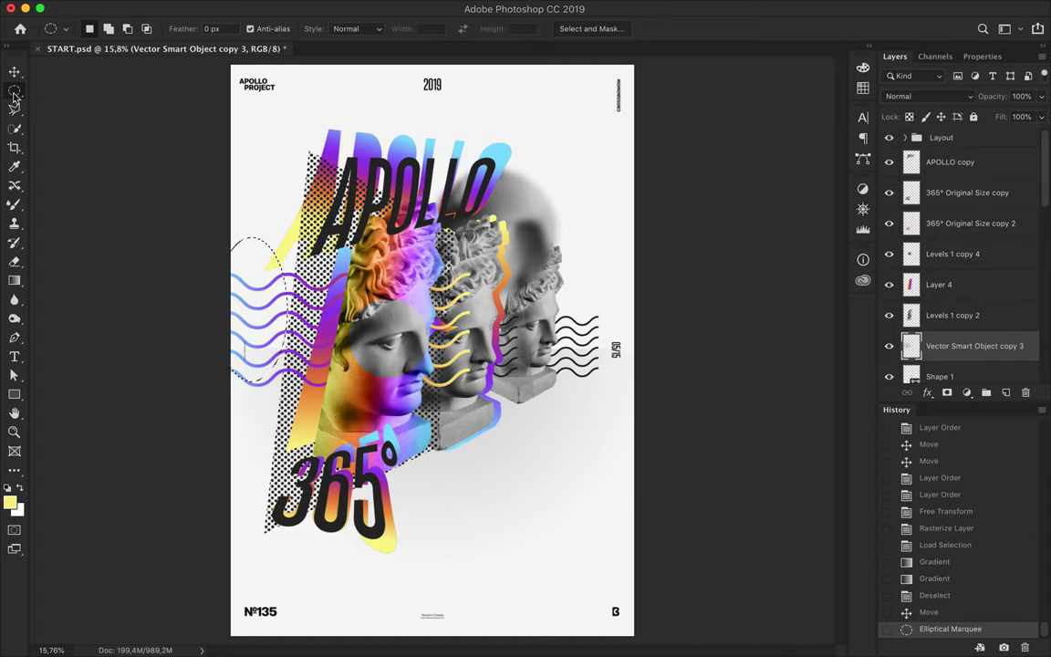
key(Delete)
key(ctrl+d)
key(v)
drag(477, 481, 458, 481)
Step: Fill the selected waves with a yellow-orange gradient and move Shape 1 above Vector Smart Object copy 3
ctrl+click(911, 346)
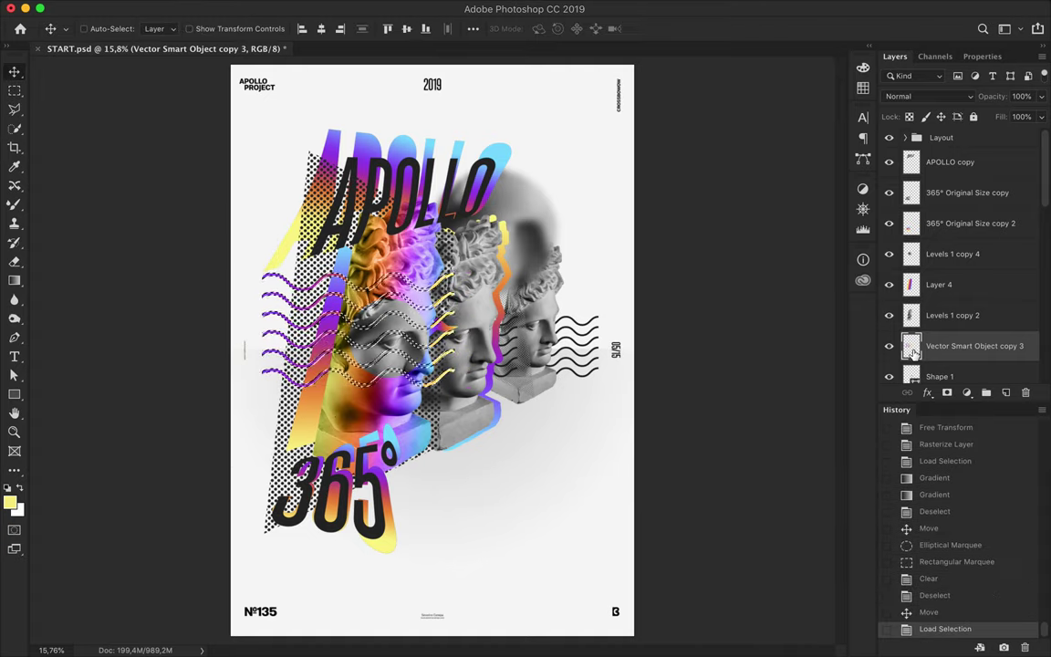
key(g)
drag(264, 297, 429, 297)
key(ctrl+d)
key(v)
drag(940, 376, 940, 331)
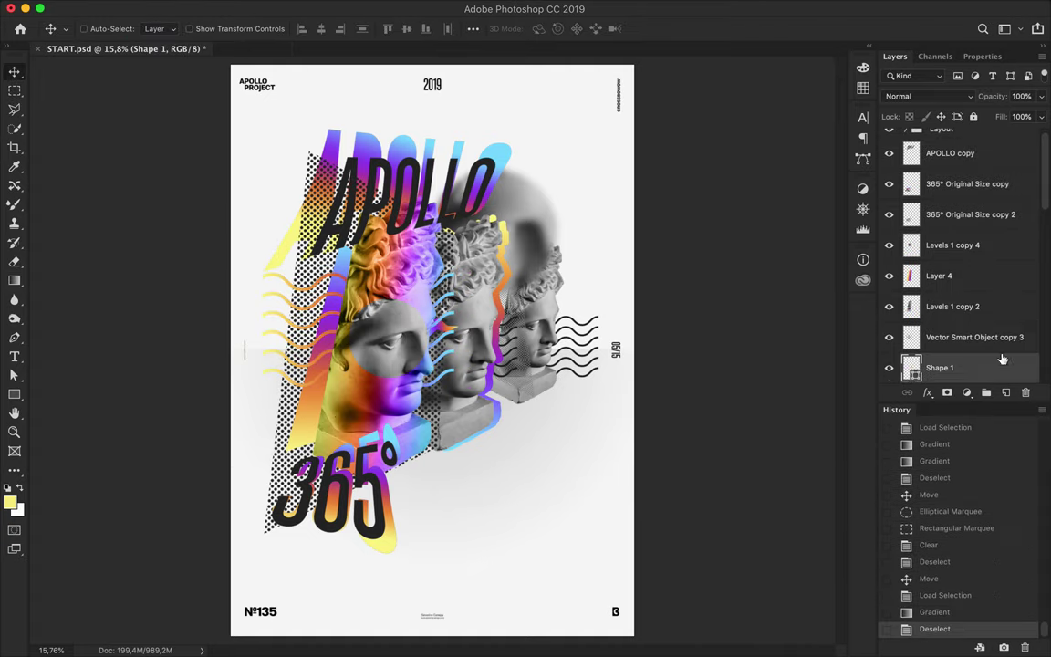
scroll(422, 301, up, 2)
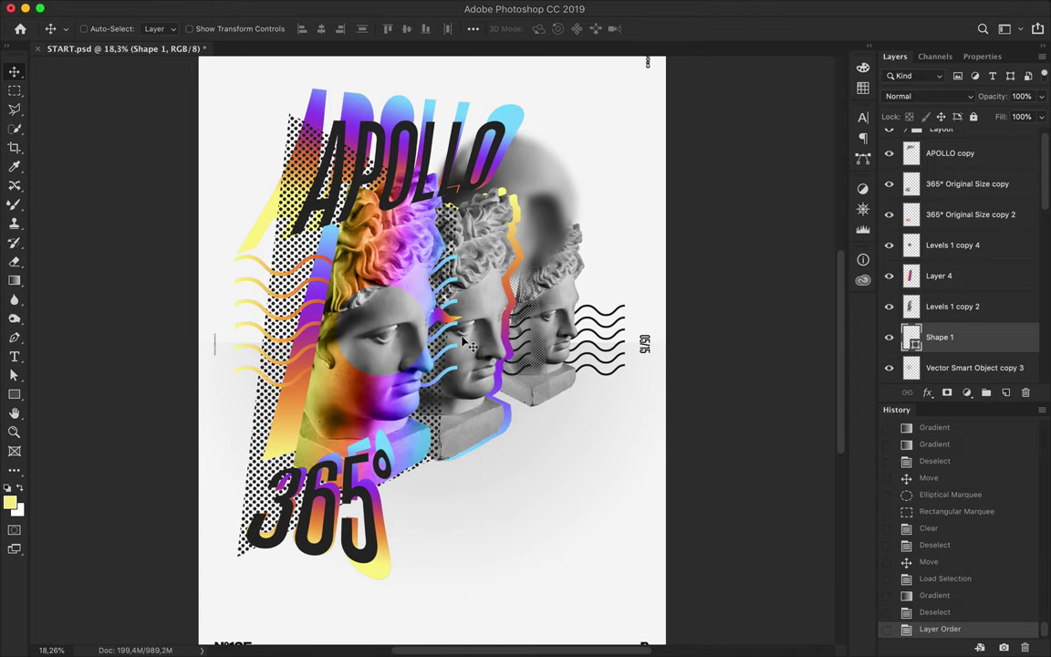
Step: Draw a small gradient-filled circle with the Ellipse tool in a gap among the dots
scroll(465, 342, down, 2)
scroll(481, 435, up, 2)
scroll(484, 440, up, 1)
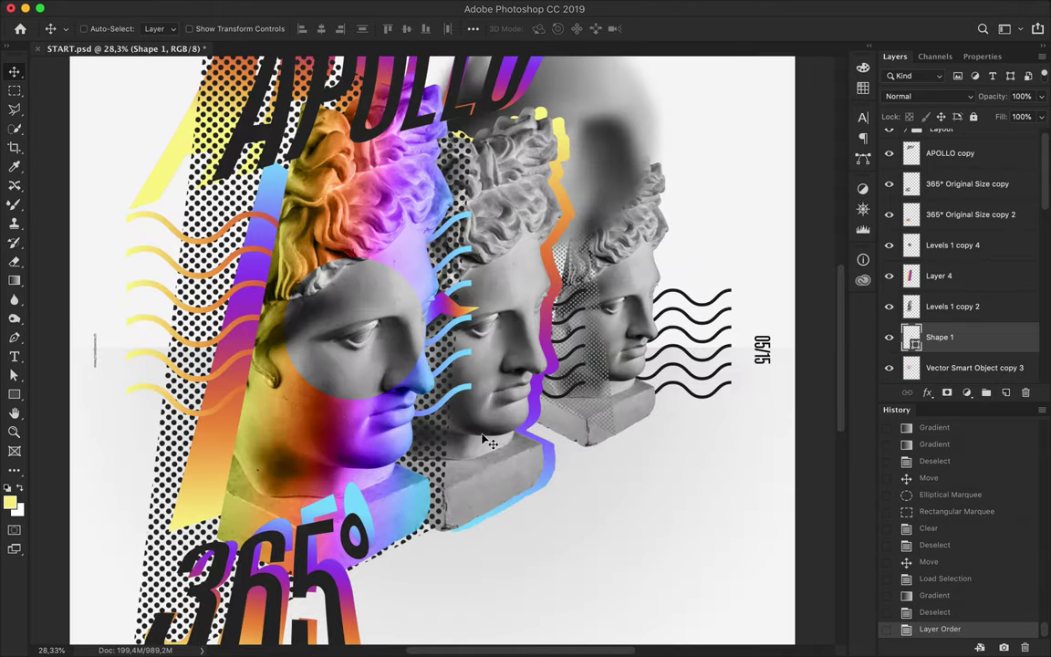
right_click(14, 394)
click(87, 378)
scroll(420, 484, up, 10)
drag(409, 481, 436, 500)
key(ctrl+t)
scroll(418, 440, up, 4)
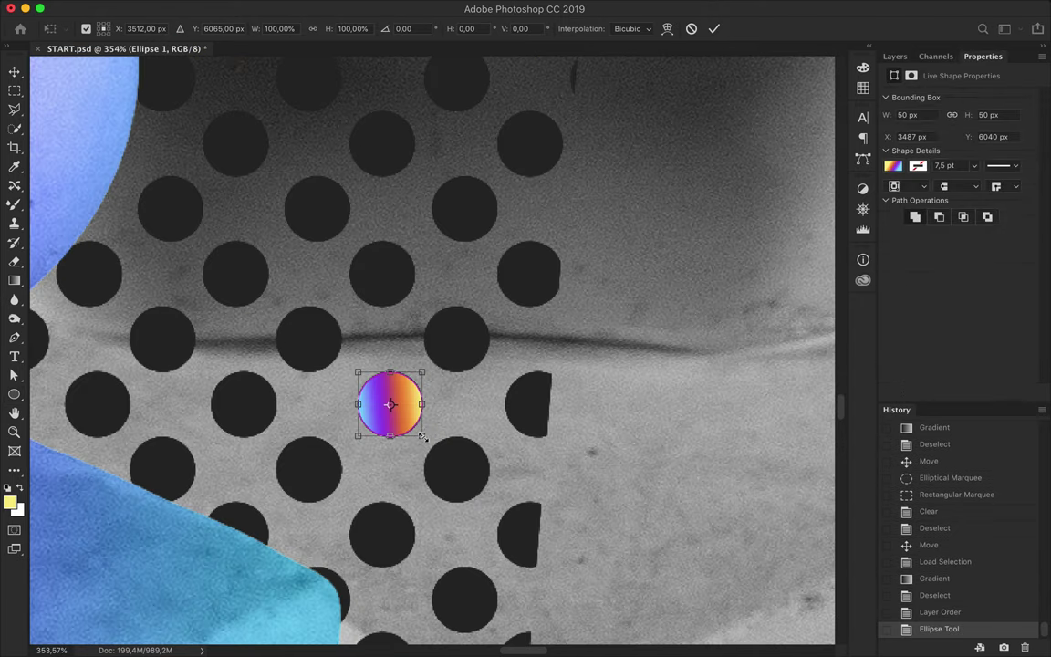
key(Return)
scroll(454, 406, down, 6)
Step: Group the circle as 'Gradient ellipse' and reorder the group in the layer stack
click(896, 56)
click(986, 392)
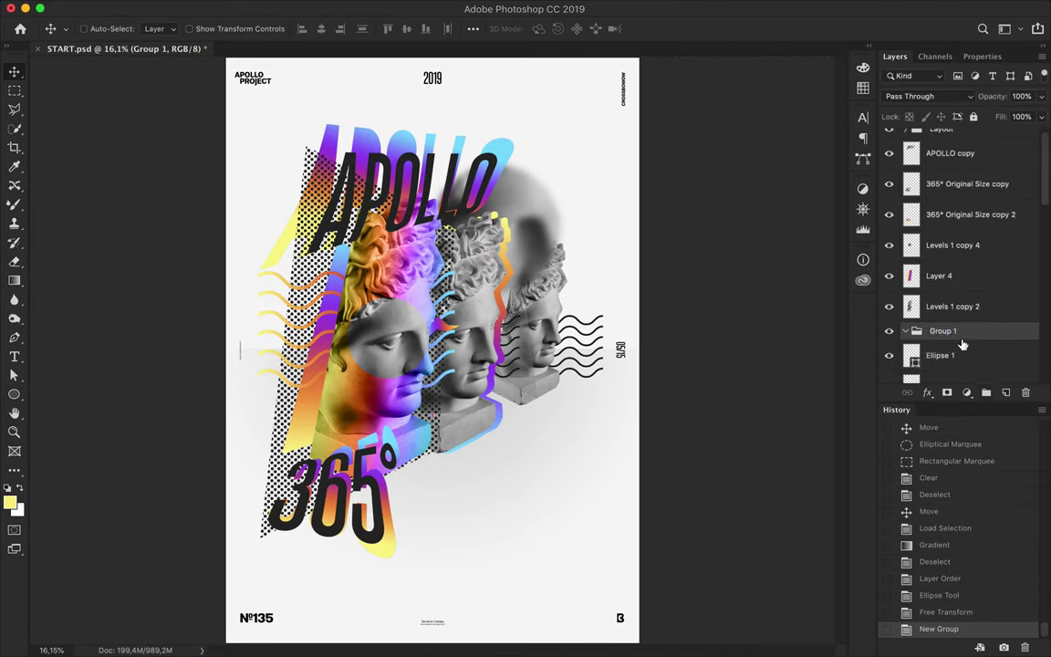
text(Gradient ellipse)
scroll(671, 278, up, 5)
scroll(671, 277, down, 2)
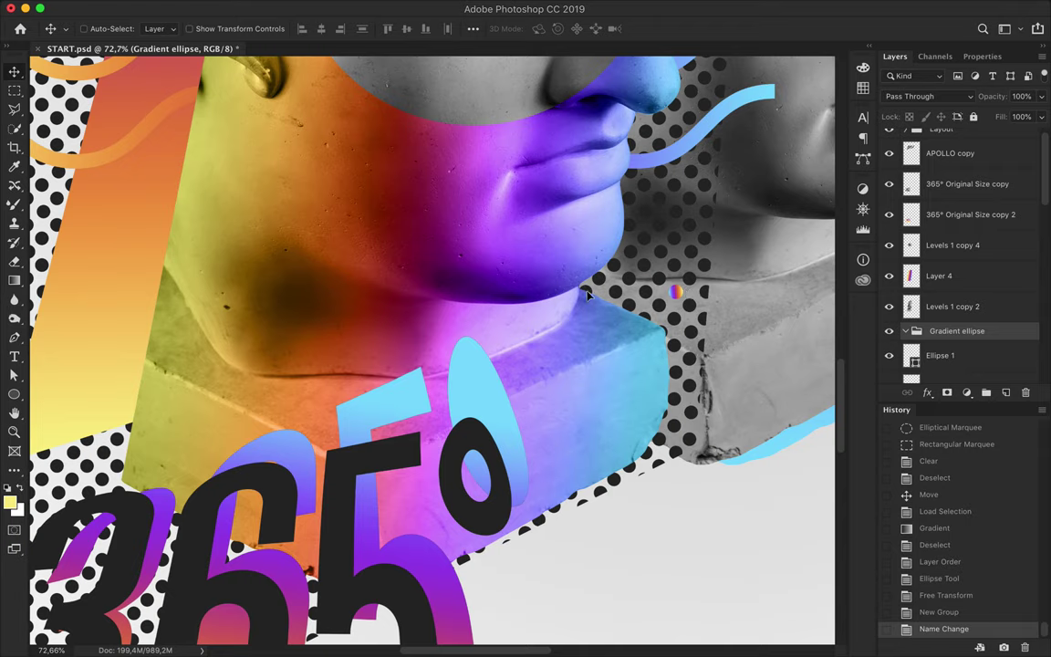
alt+click(605, 369)
alt+click(605, 369)
key(ctrl+z)
drag(910, 335, 907, 340)
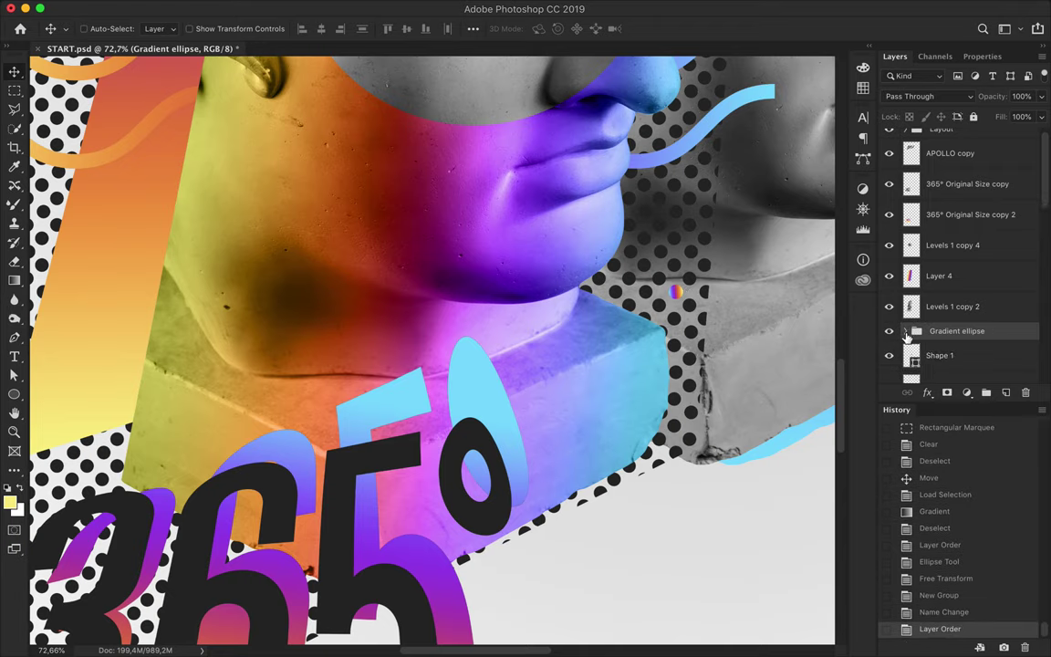
Step: Alt-drag several copies of the gradient circle onto positions across the dot grid
drag(625, 348, 639, 337)
scroll(242, 493, up, 4)
mouse_move(211, 434)
mouse_down()
mouse_move(242, 502)
mouse_move(116, 260)
mouse_up()
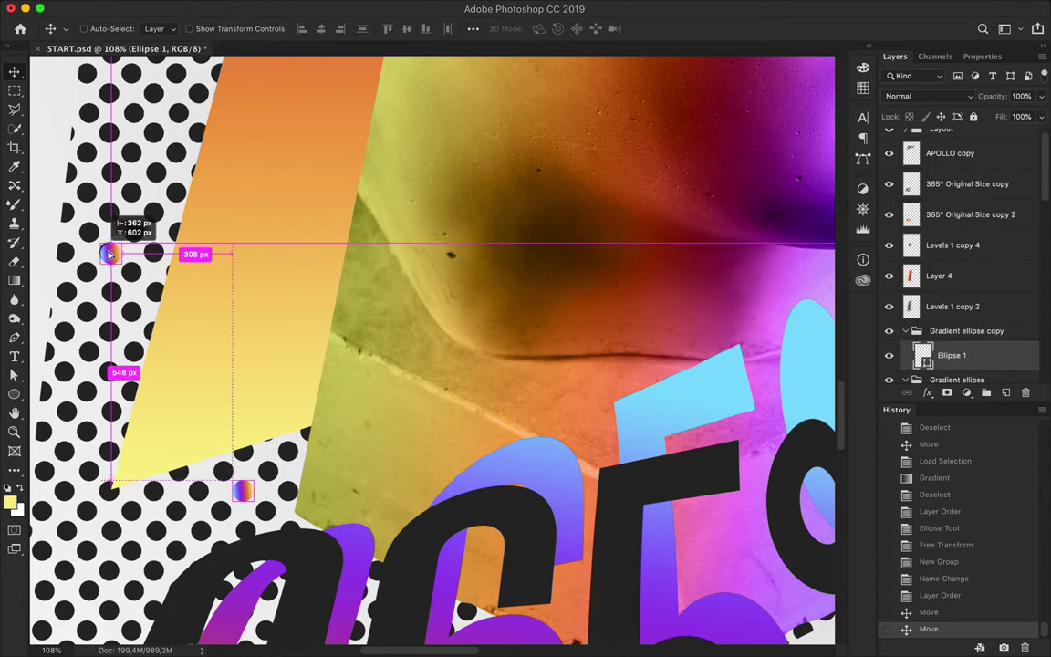
scroll(114, 260, down, 2)
scroll(111, 258, down, 1)
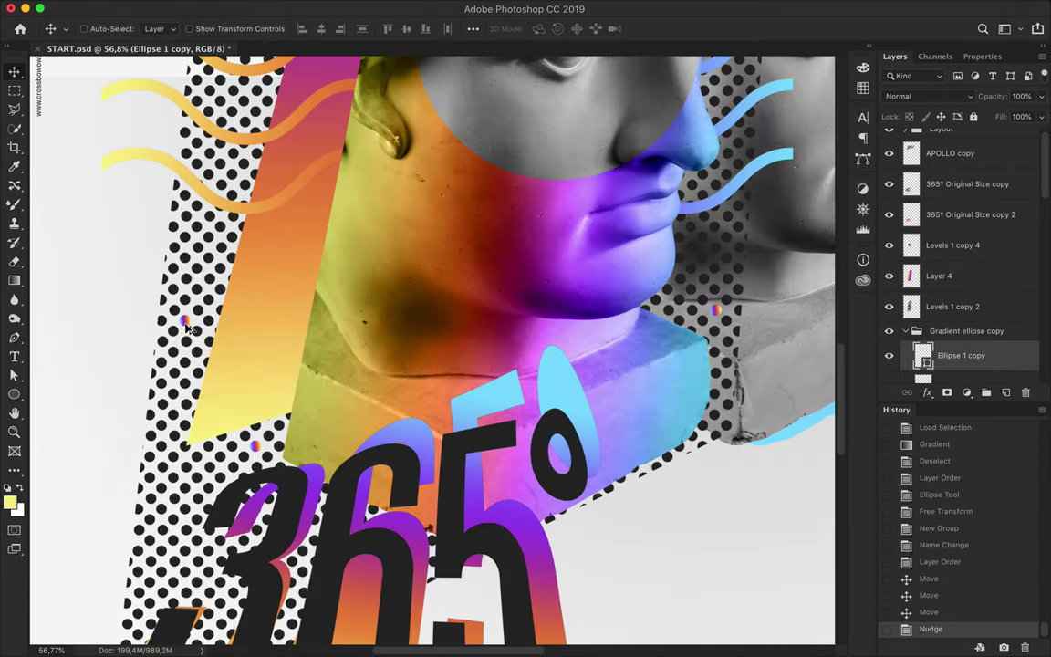
drag(176, 545, 176, 546)
scroll(176, 546, up, 2)
key(Up)
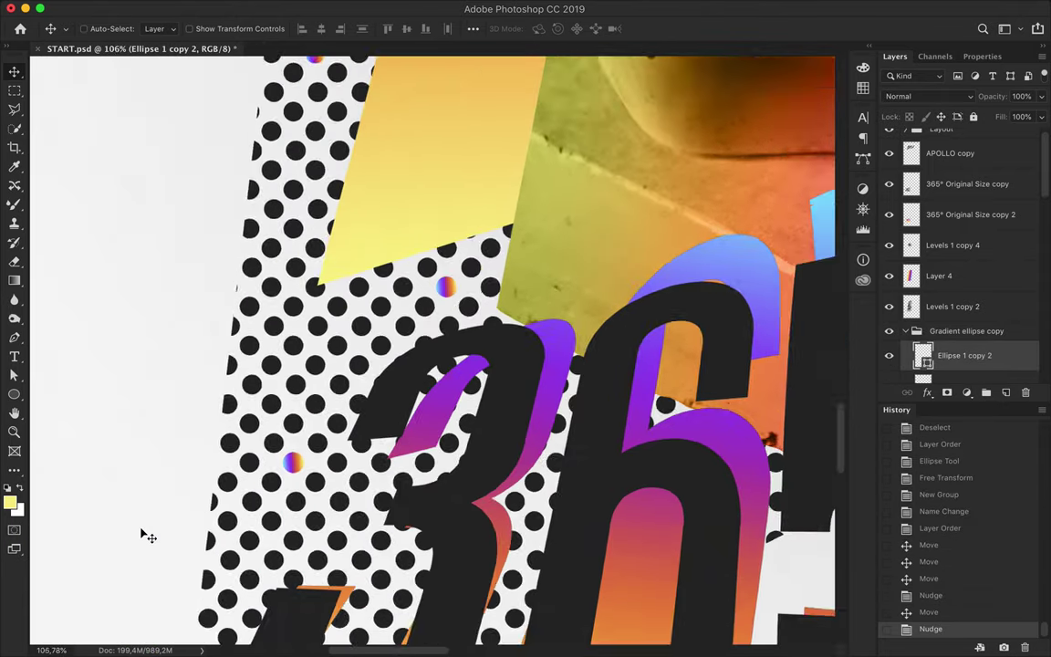
scroll(146, 535, down, 1)
scroll(239, 501, down, 2)
scroll(262, 600, up, 1)
mouse_move(294, 202)
mouse_down()
mouse_move(219, 161)
mouse_move(105, 199)
mouse_up()
scroll(219, 160, up, 3)
scroll(41, 545, down, 1)
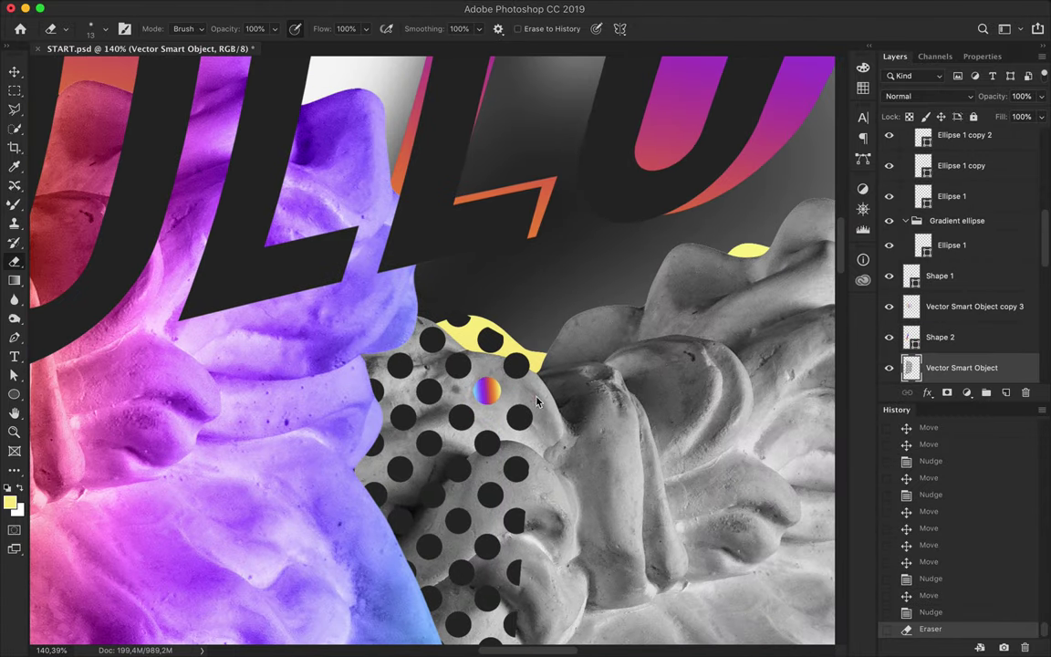
Step: Erase stray waves and dots around the bust base, then fit the whole poster in view
right_click(537, 401)
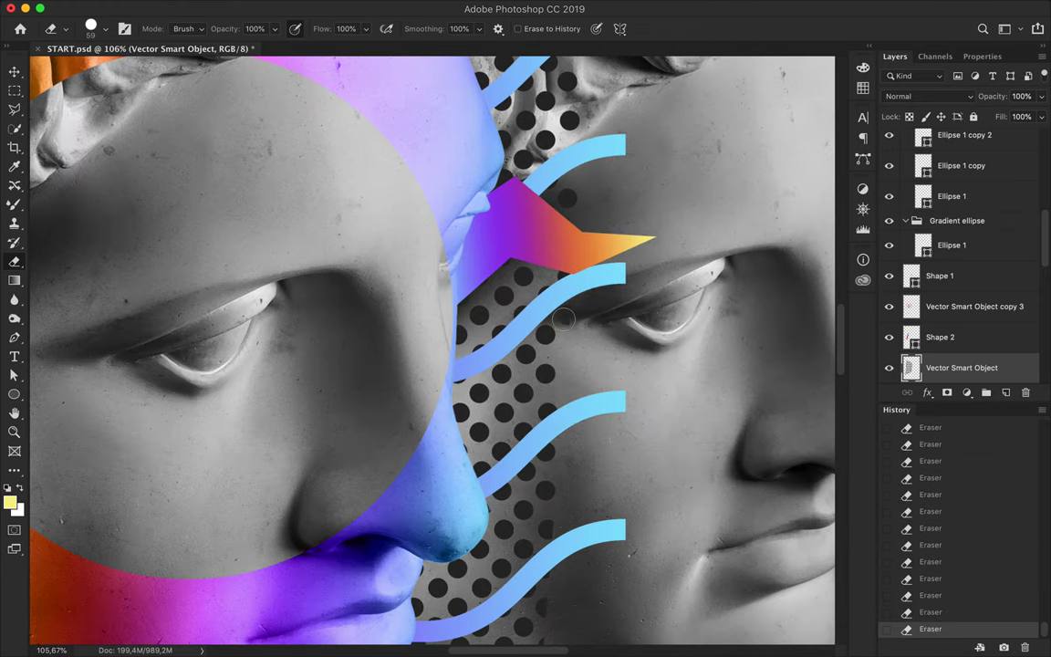
scroll(563, 318, down, 5)
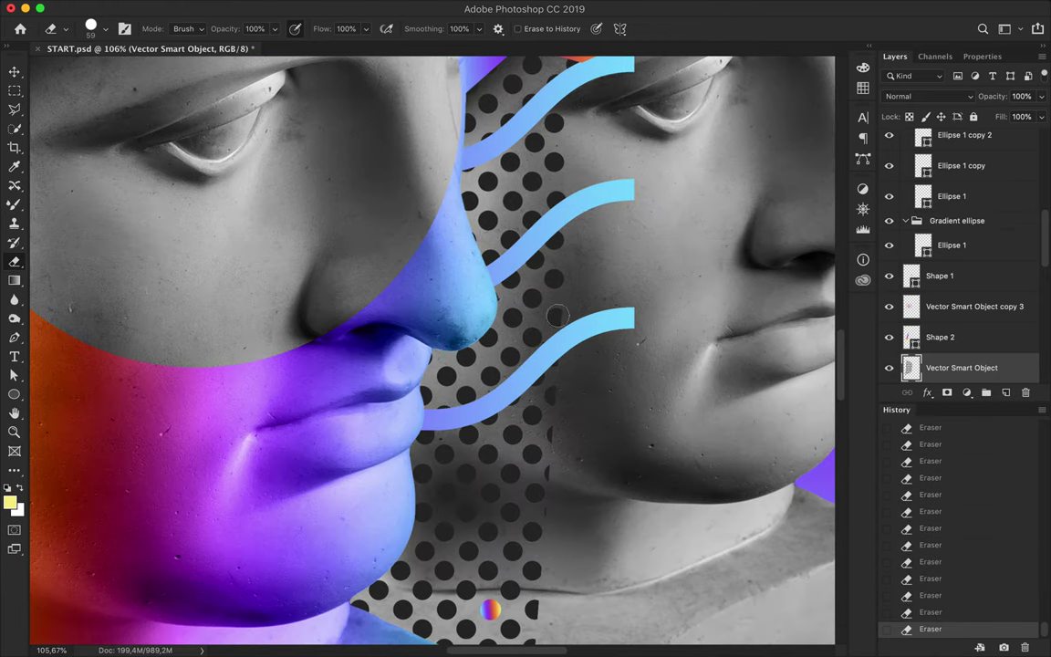
scroll(574, 542, down, 5)
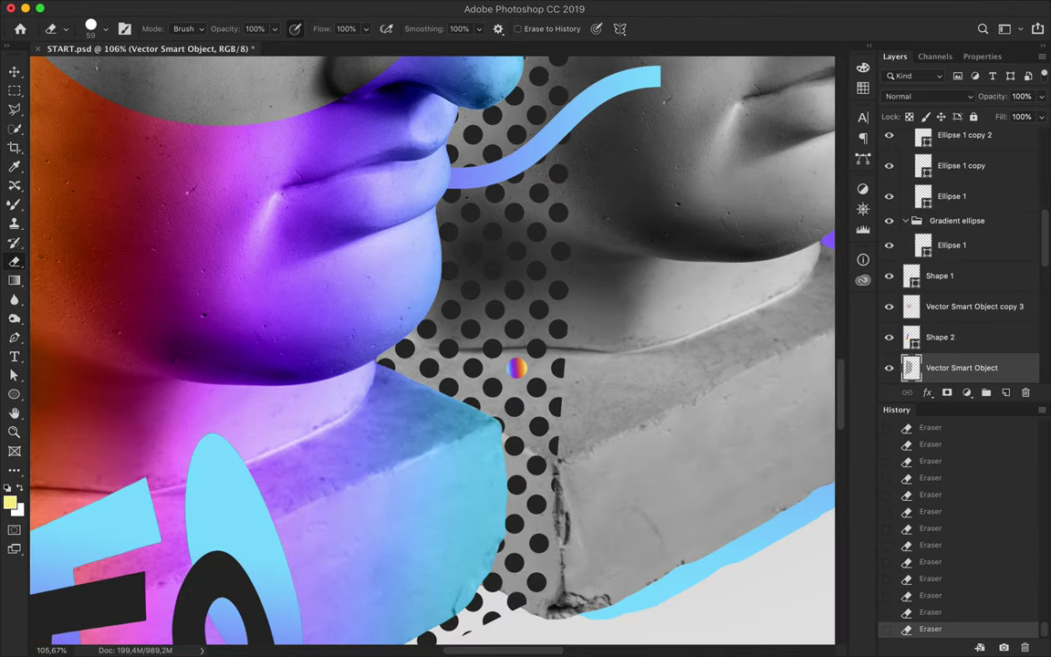
drag(517, 367, 542, 216)
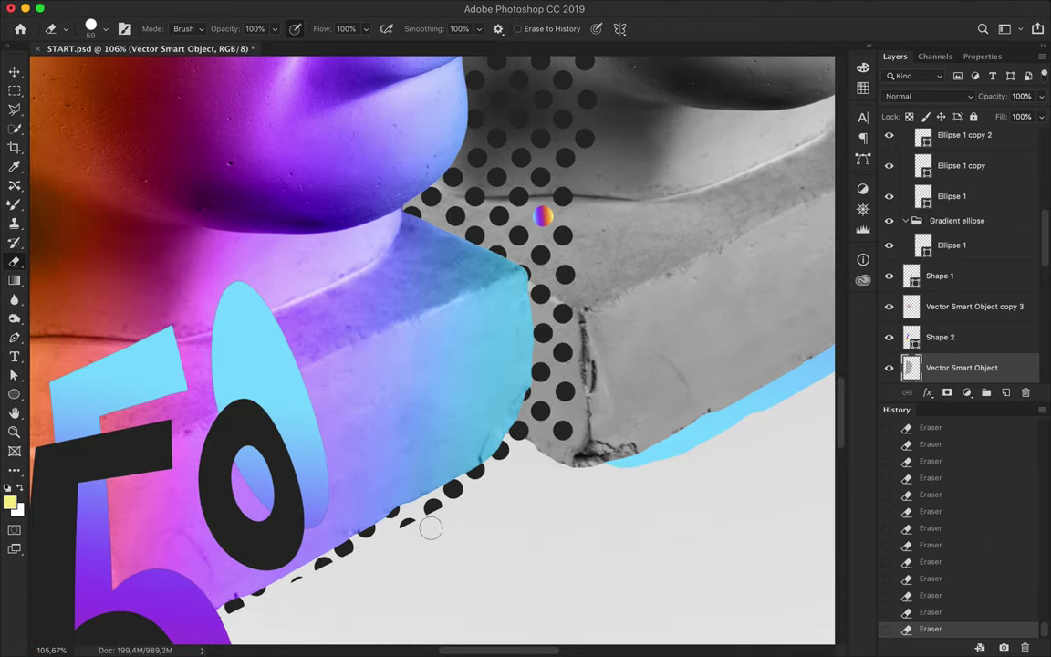
scroll(274, 548, down, 5)
scroll(219, 528, down, 5)
scroll(410, 374, down, 5)
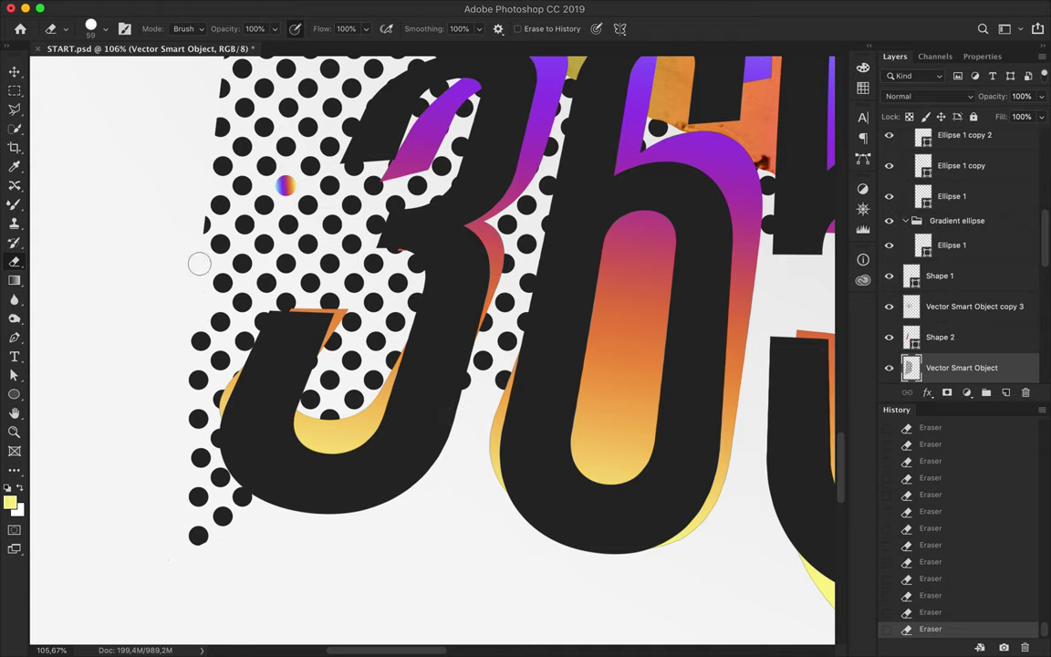
scroll(199, 264, up, 2)
scroll(222, 161, up, 3)
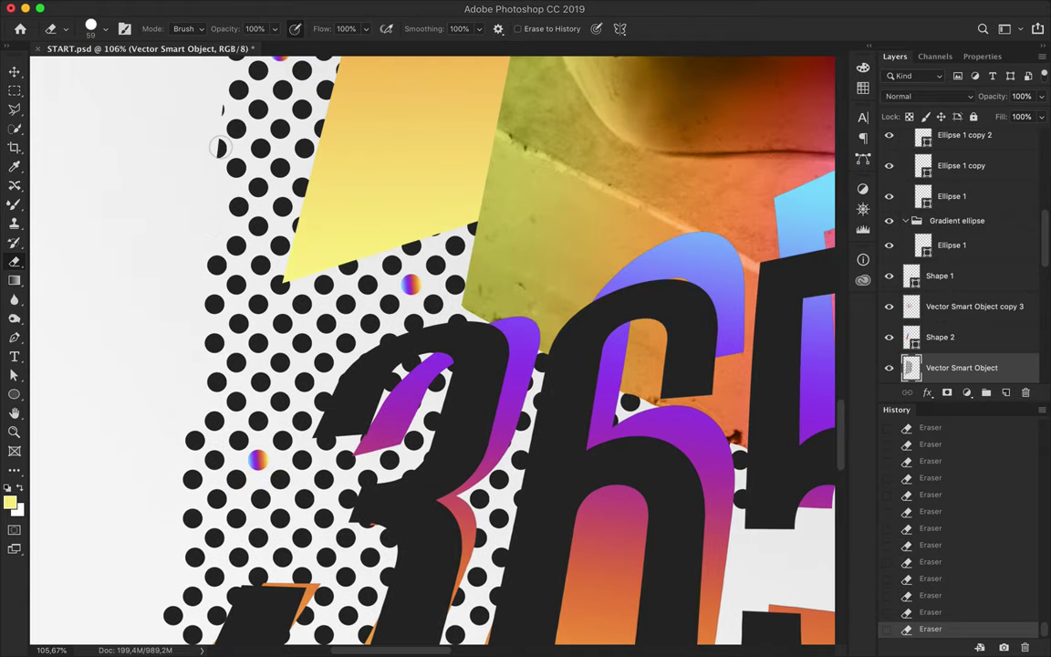
scroll(219, 147, up, 5)
scroll(151, 262, up, 3)
scroll(157, 188, up, 5)
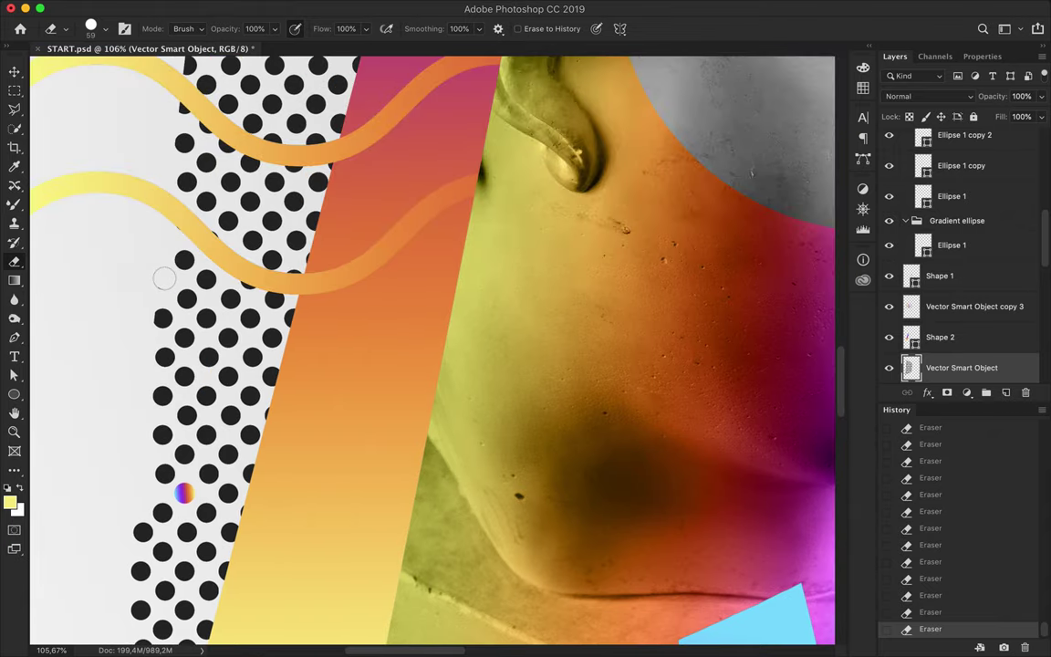
scroll(140, 253, up, 3)
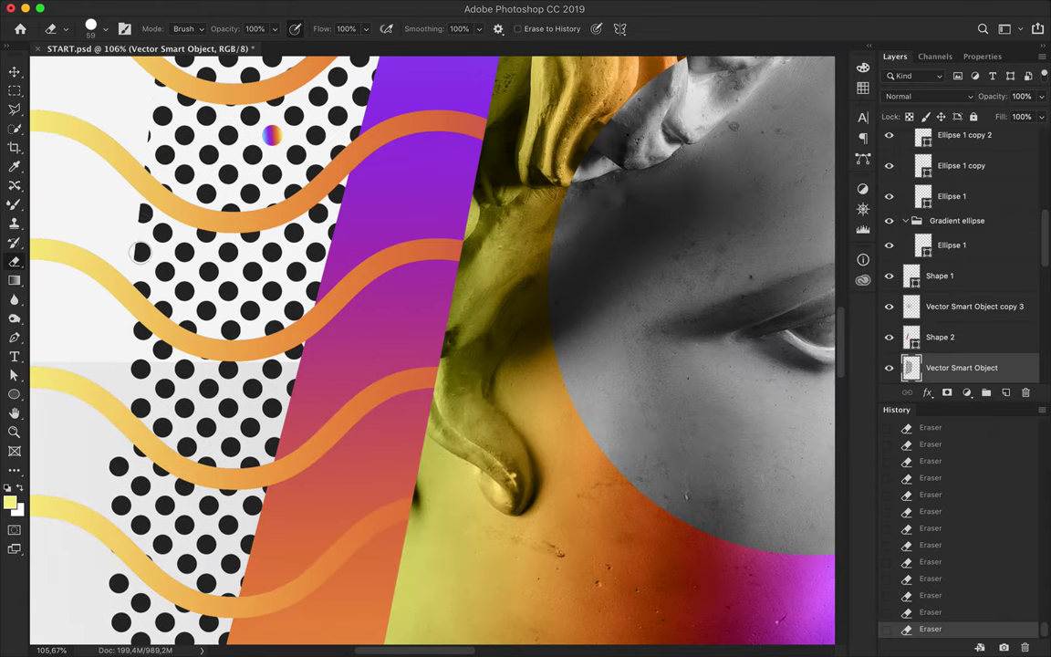
scroll(144, 152, up, 4)
scroll(135, 117, up, 4)
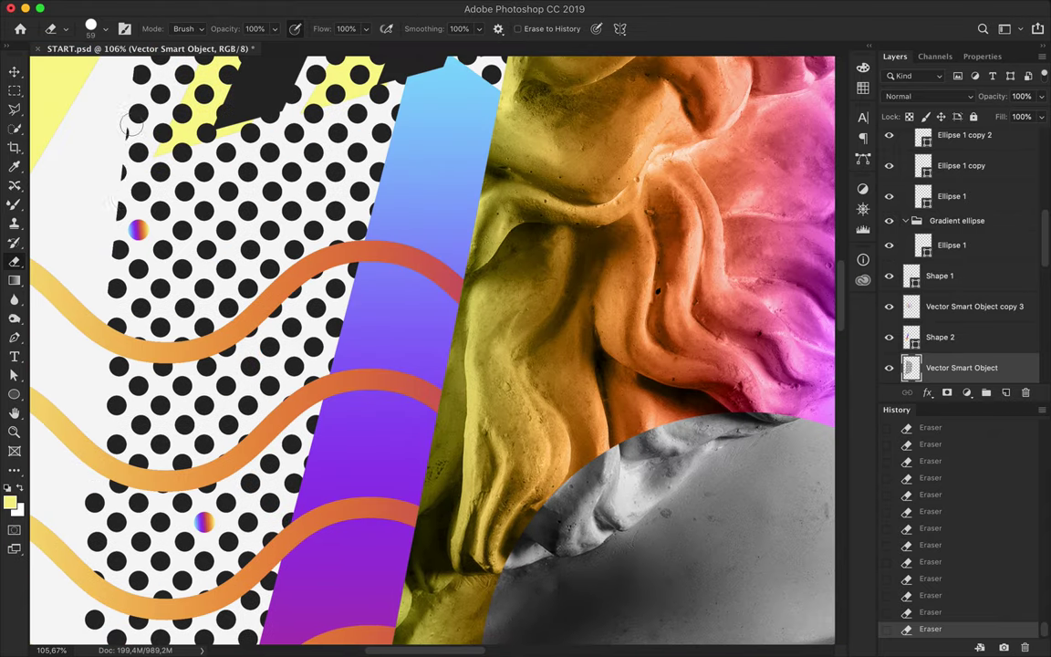
scroll(117, 287, up, 4)
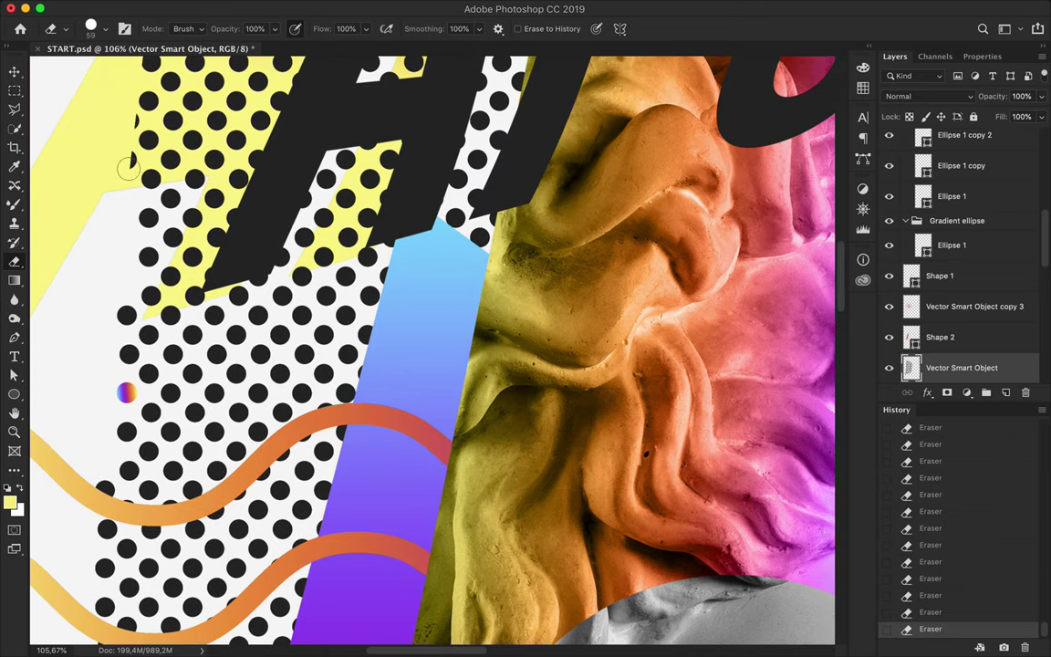
scroll(129, 122, up, 5)
scroll(99, 283, up, 5)
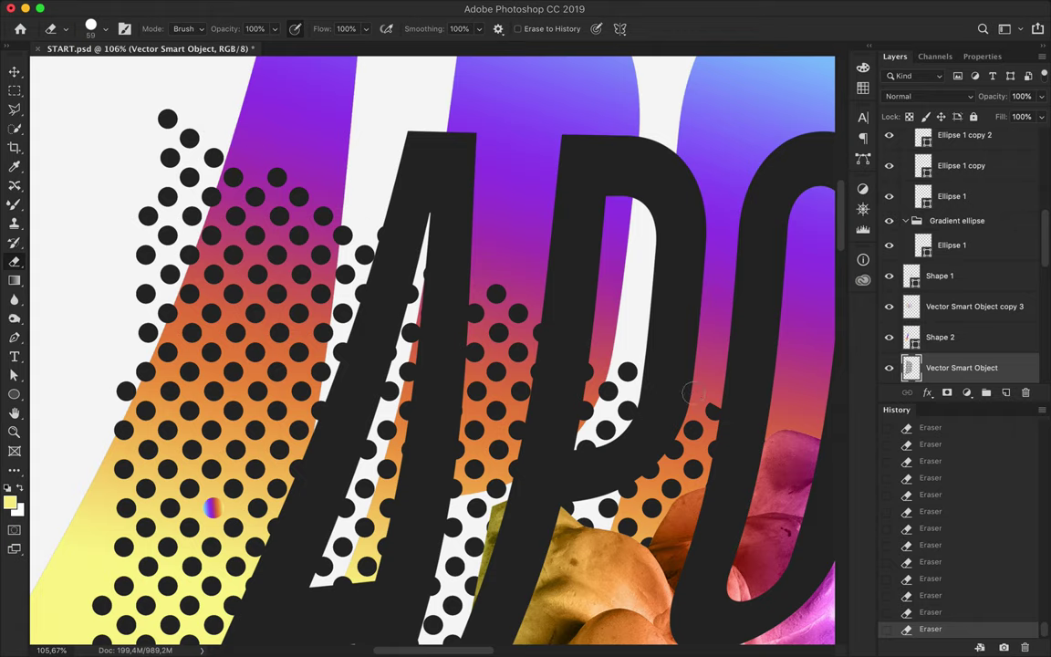
scroll(211, 508, down, 10)
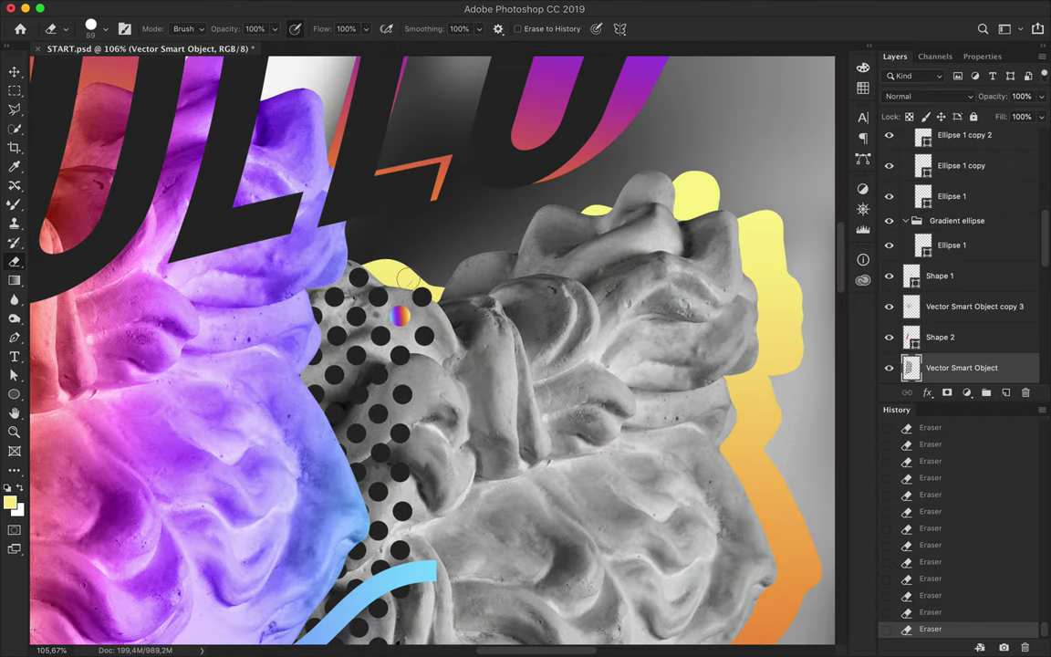
key(super+0)
click(446, 629)
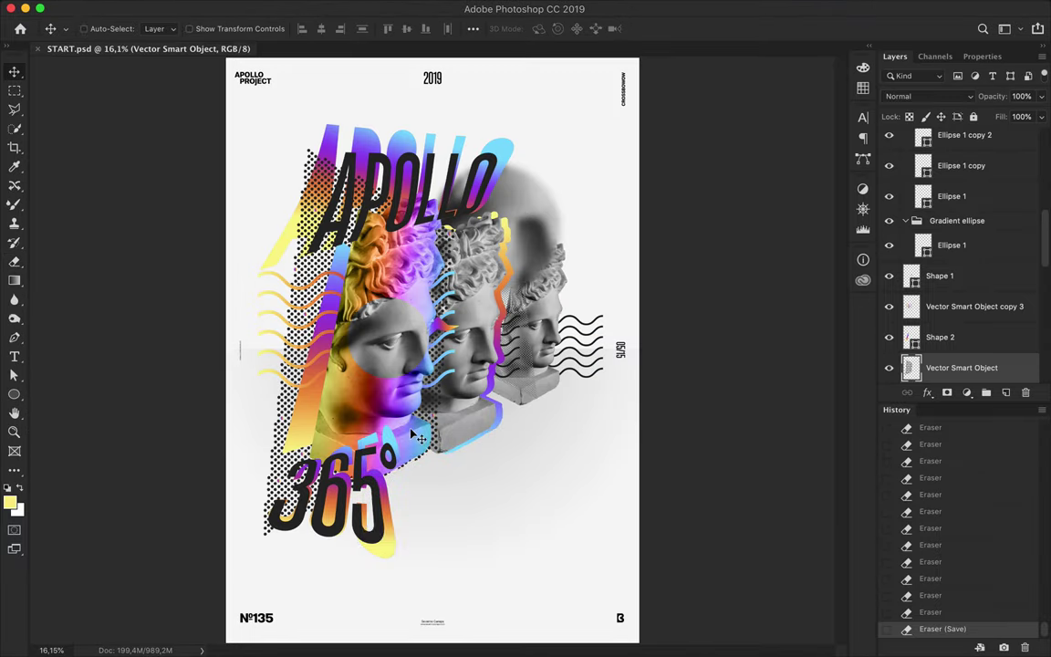
Step: Resize the coloured face overlay, then shrink the Illustrator halftone shape into a small quadrilateral
key(ctrl+t)
drag(402, 438, 407, 461)
key(Return)
click(474, 639)
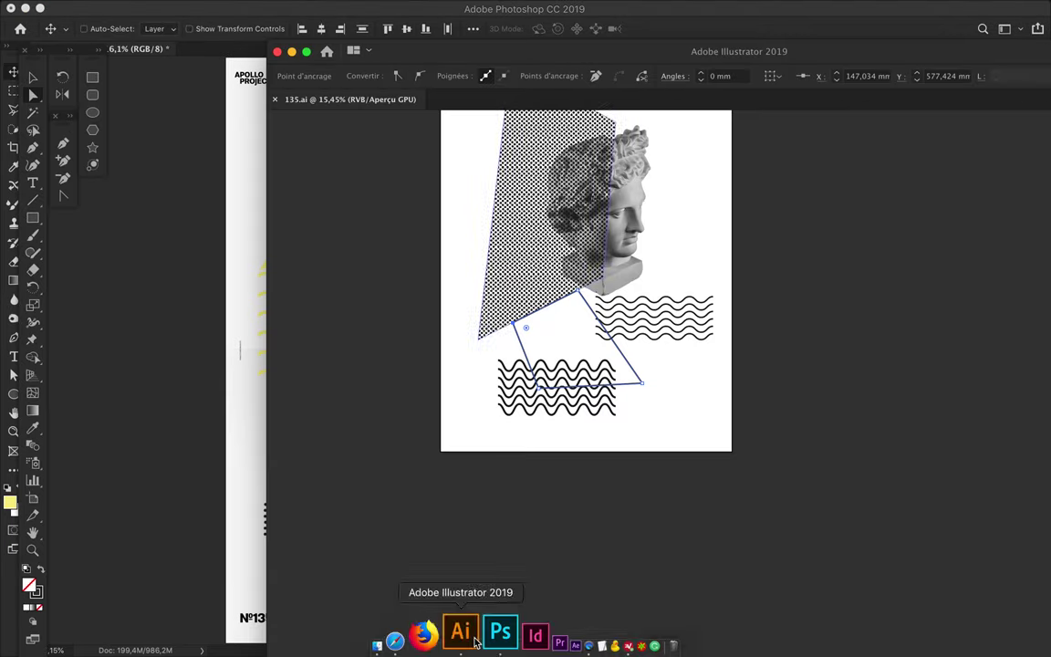
mouse_move(644, 393)
mouse_down()
mouse_move(681, 418)
mouse_move(563, 345)
mouse_move(570, 300)
mouse_move(290, 436)
mouse_move(505, 501)
mouse_up()
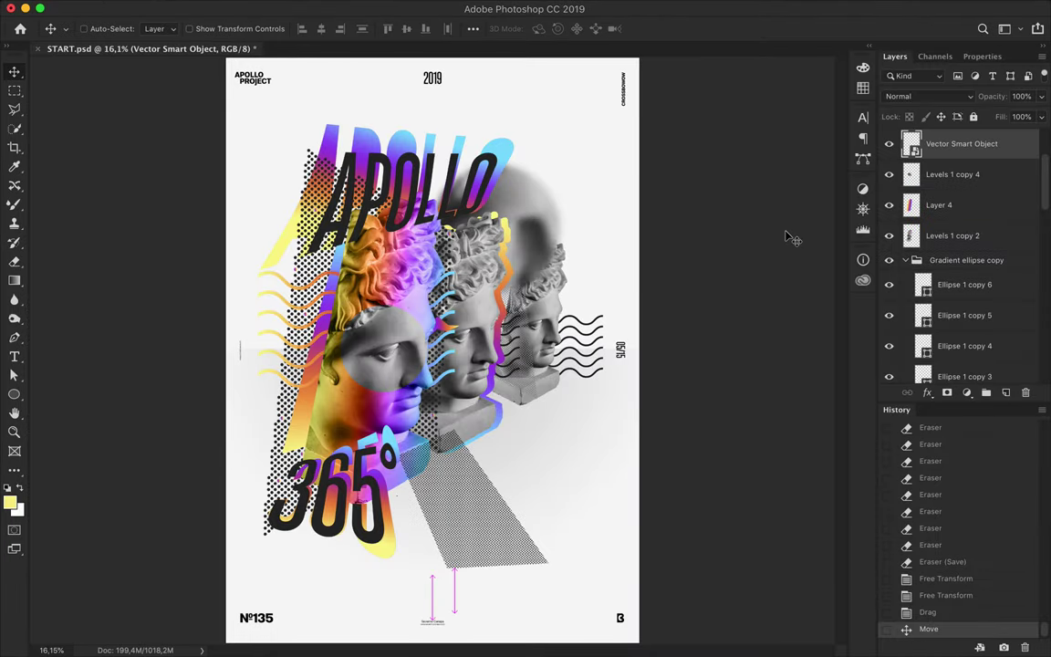
Step: Reshape the halftone shape, place it on the lower poster and move its layer down
key(Escape)
click(441, 639)
mouse_move(652, 398)
mouse_down()
mouse_move(666, 408)
mouse_move(302, 356)
mouse_move(492, 511)
mouse_up()
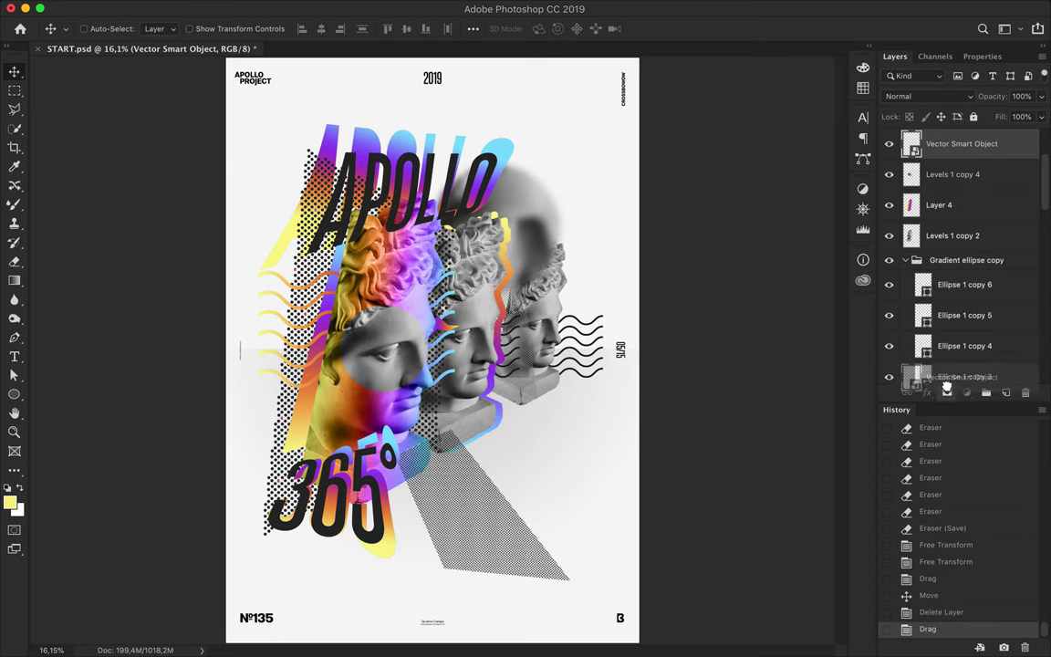
drag(968, 368, 930, 329)
mouse_move(482, 530)
mouse_down()
mouse_move(429, 501)
mouse_move(551, 488)
mouse_up()
Step: Fill the triangle with a colour gradient, flip it vertically and enlarge it behind APOLLO
ctrl+click(913, 309)
key(g)
drag(475, 401, 584, 511)
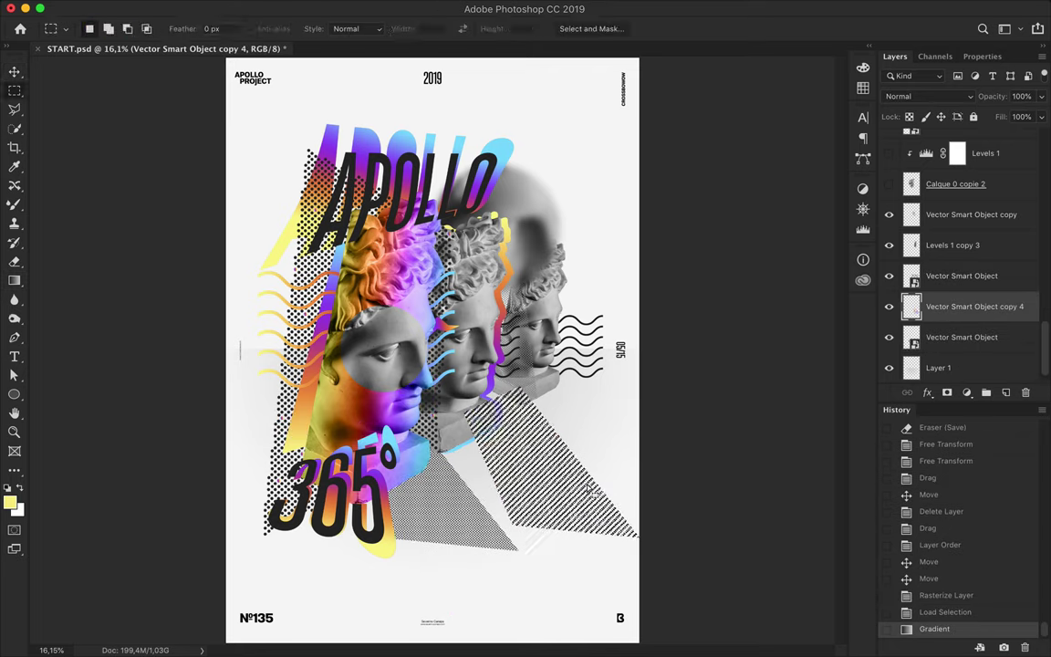
key(ctrl+d)
click(163, 8)
click(387, 521)
drag(548, 456, 484, 155)
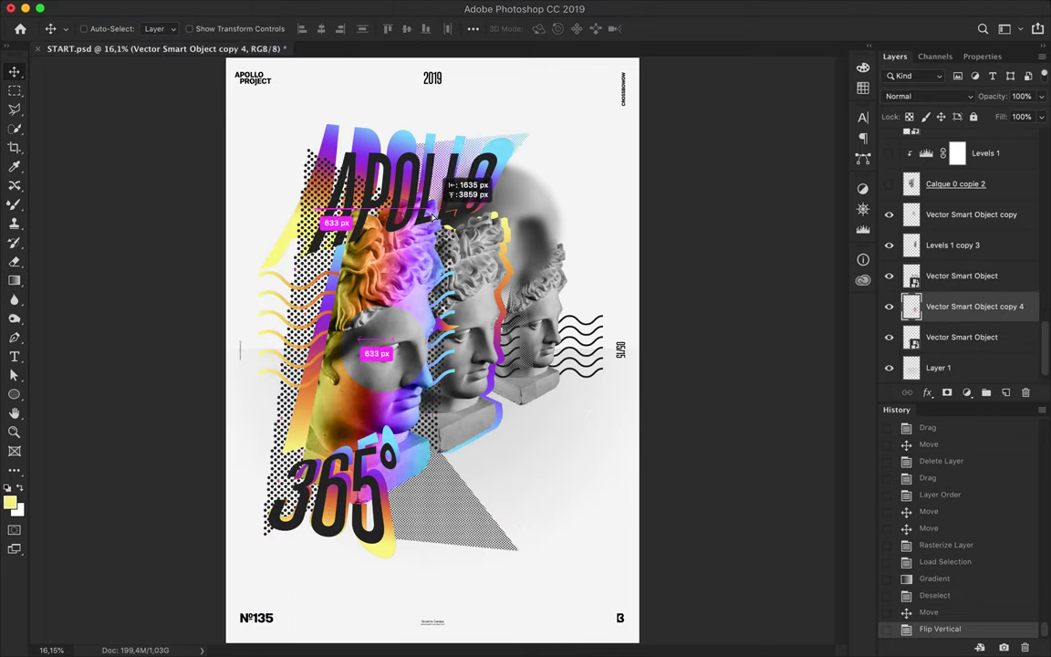
drag(584, 66, 517, 102)
key(Return)
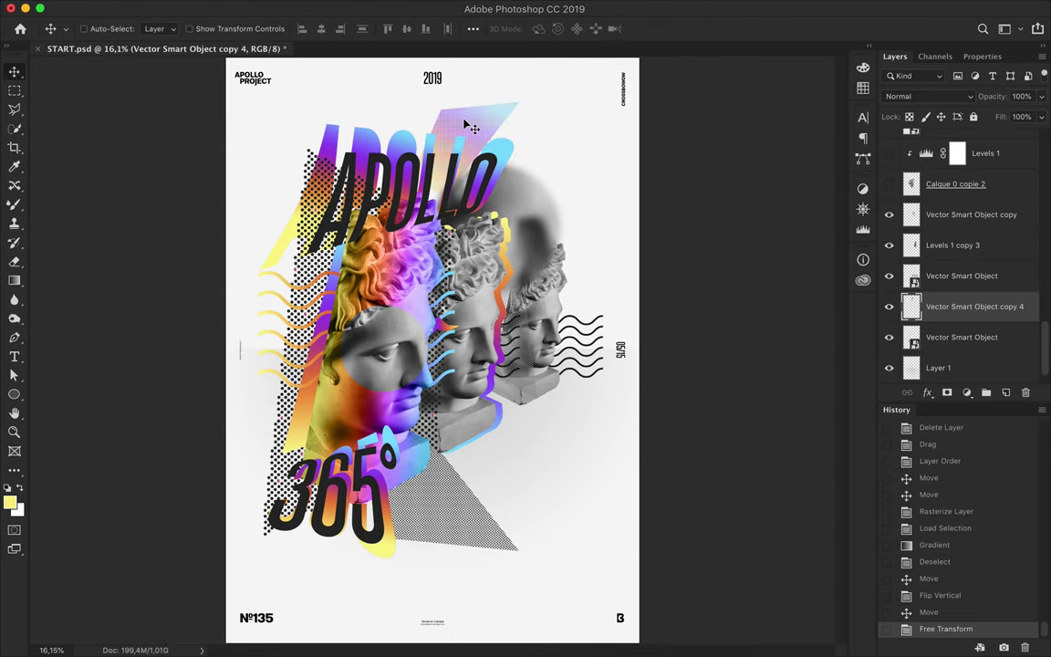
Step: Enlarge the grey back head and tint it with a clipped Layer 5 gradient in Color mode
key(ctrl+t)
drag(538, 240, 588, 180)
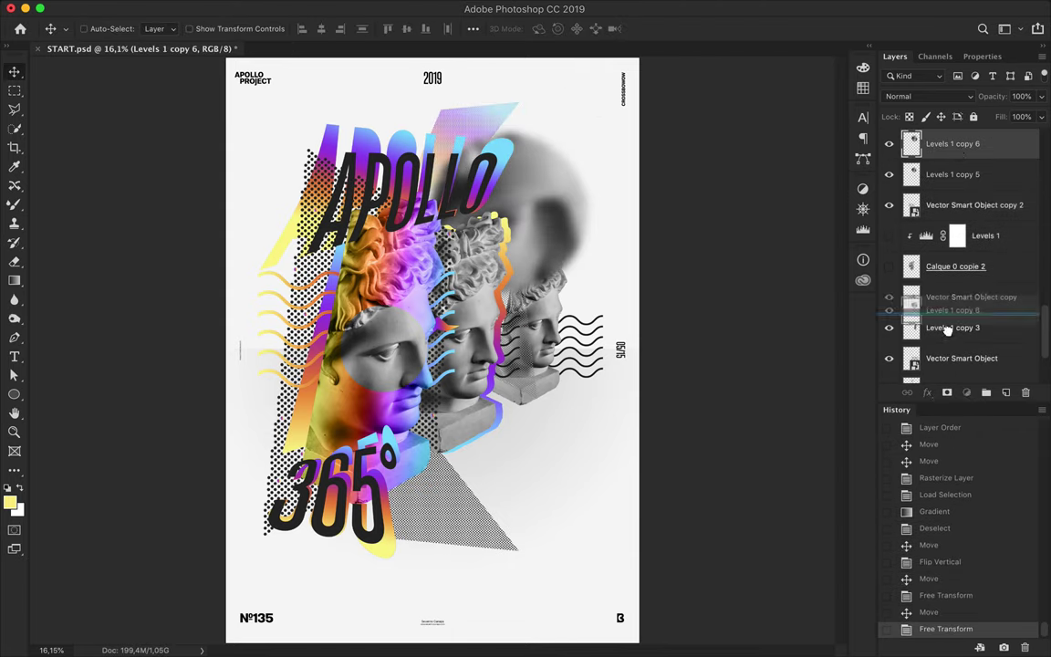
key(Return)
key(ctrl+bracketleft)
key(ctrl+shift+alt+n)
key(g)
drag(429, 109, 429, 584)
key(ctrl+alt+g)
key(v)
click(929, 96)
click(826, 381)
mouse_move(589, 190)
mouse_down()
mouse_move(602, 169)
mouse_move(600, 212)
mouse_up()
Step: Preview the poster in full-screen mode fitted to the screen
scroll(456, 475, up, 1)
scroll(459, 459, up, 1)
scroll(465, 438, down, 1)
scroll(493, 393, down, 2)
key(f)
key(f)
key(ctrl+0)
key(f)
scroll(477, 470, up, 2)
Step: Draw a small gradient-outlined square, move its layer to the top and set a 1,5 pt stroke
key(u)
click(162, 28)
click(206, 58)
click(189, 112)
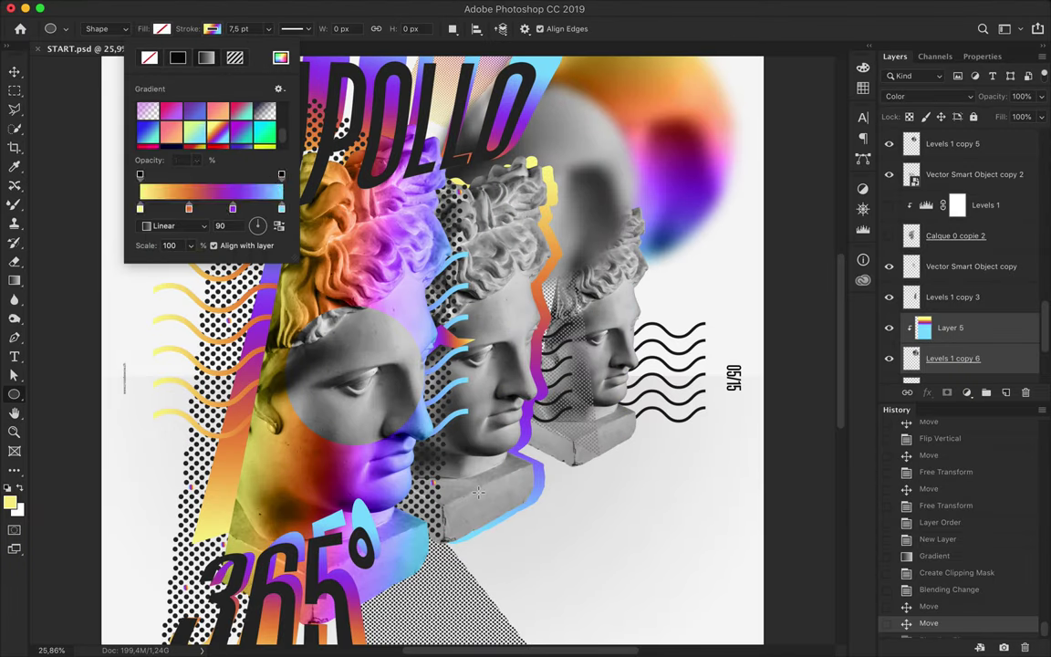
key(Delete)
drag(13, 394, 55, 352)
drag(456, 415, 472, 431)
scroll(472, 490, up, 1)
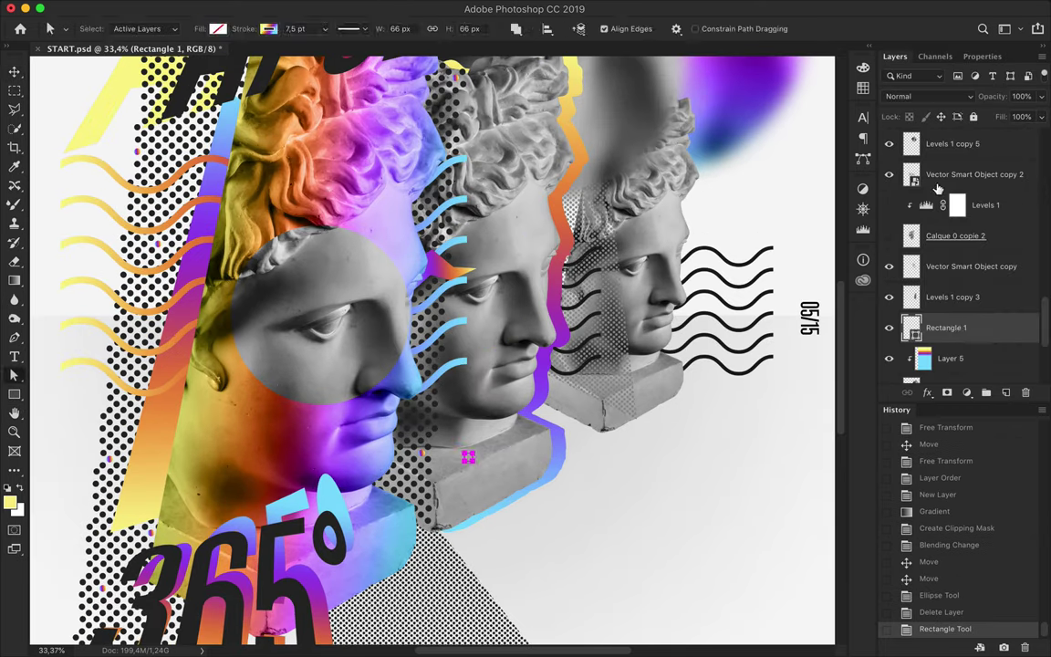
drag(947, 457, 946, 162)
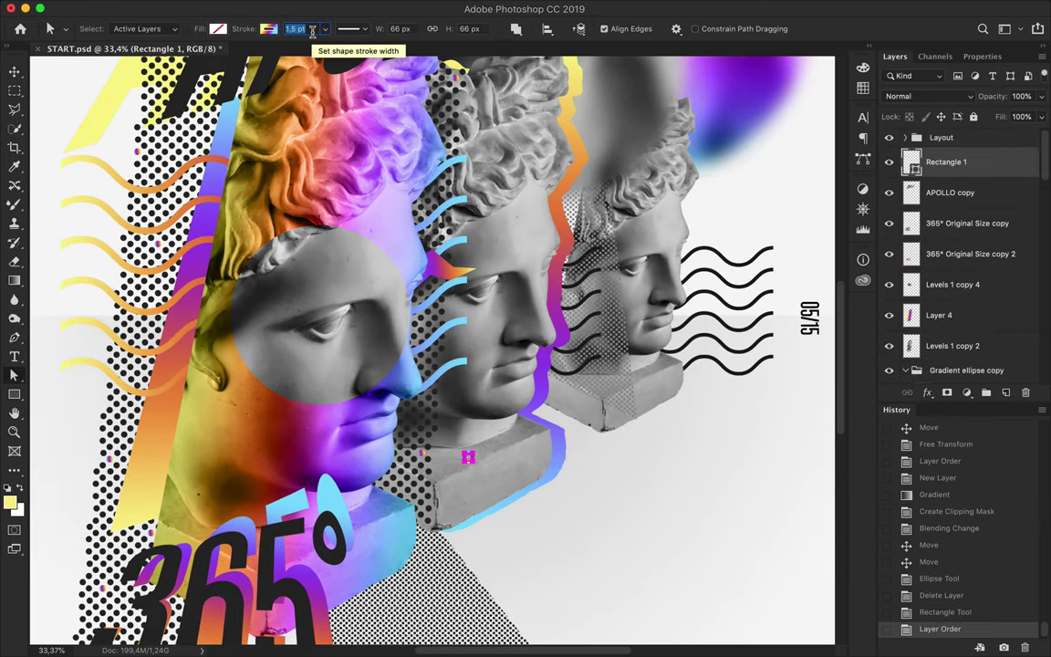
key(Return)
key(v)
Step: Select the small square's layer and move the square toward the bottom of the poster
scroll(481, 387, up, 1)
click(493, 375)
scroll(492, 375, down, 2)
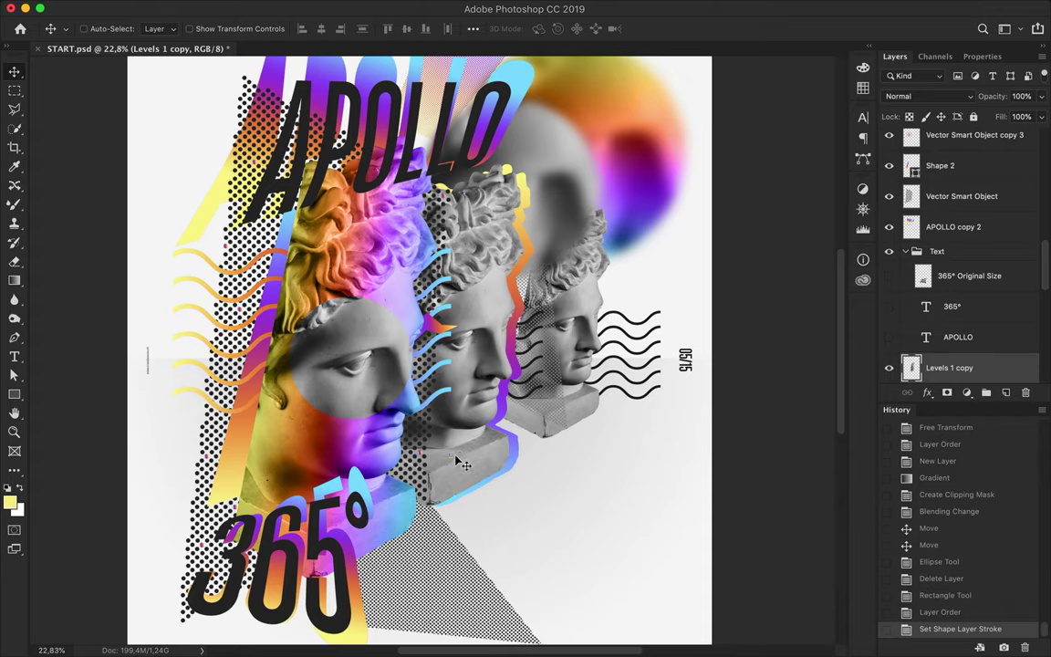
scroll(465, 459, down, 1)
scroll(404, 391, up, 1)
scroll(963, 173, up, 5)
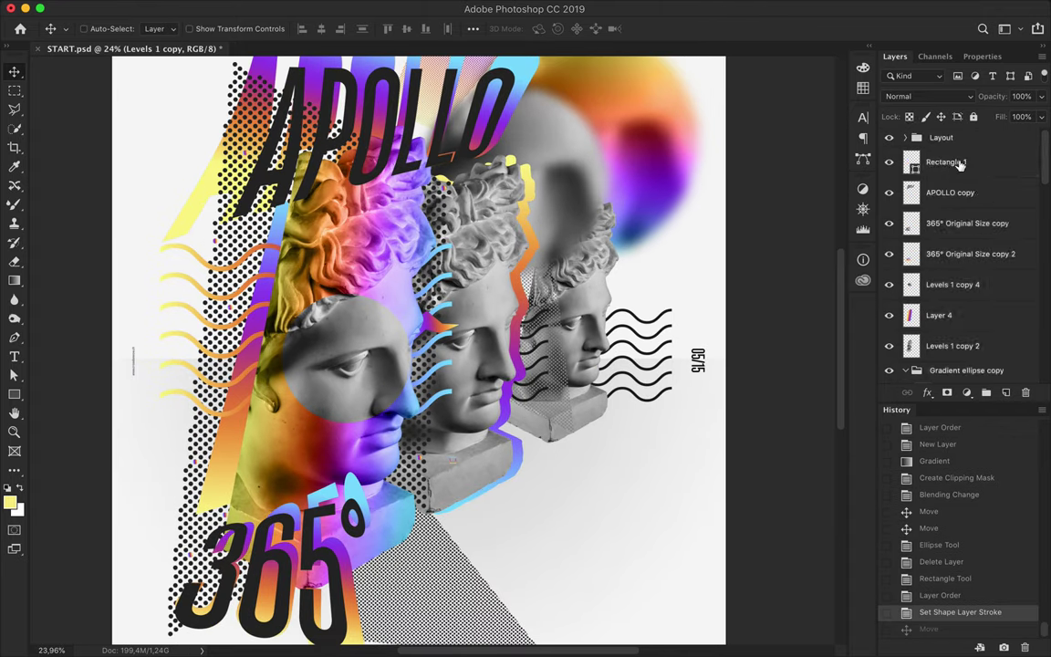
click(962, 173)
scroll(645, 457, down, 1)
drag(646, 476, 645, 575)
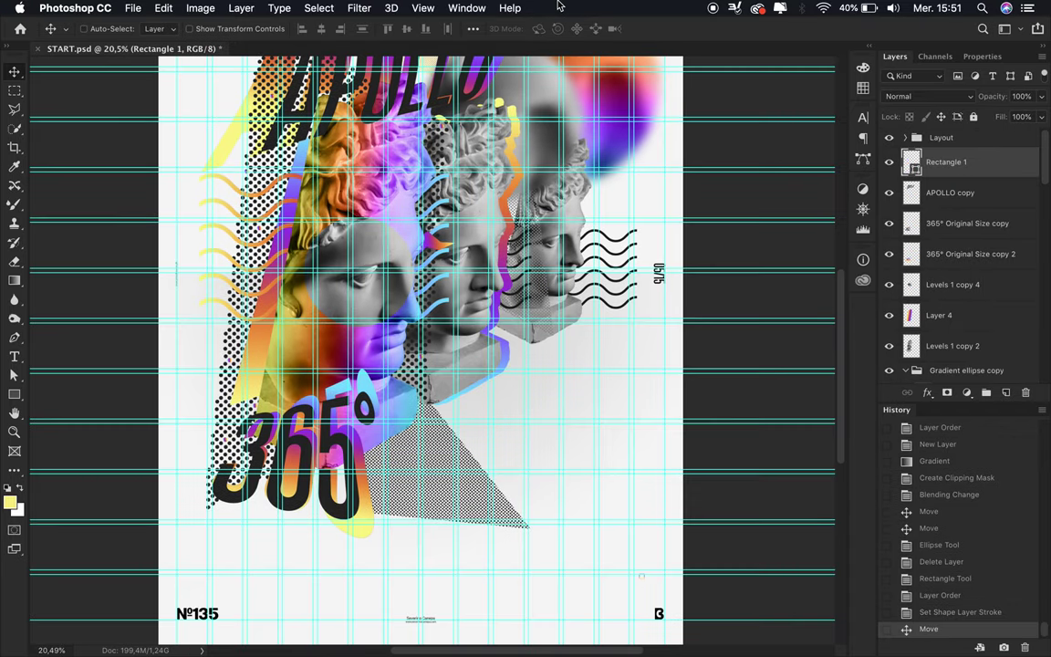
Step: Place three copies of the small square beside the B logo and distribute them horizontally
scroll(653, 383, up, 4)
mouse_move(593, 303)
mouse_down()
mouse_move(599, 410)
mouse_move(566, 404)
mouse_up()
key(Left)
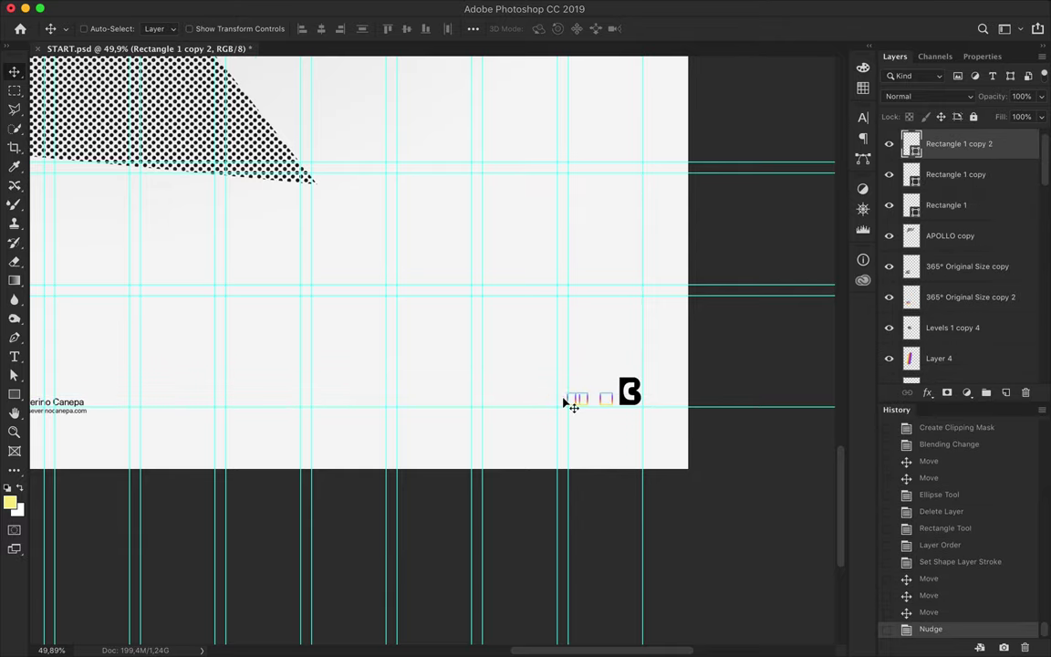
key(alt+shift+bracketleft)
key(alt+shift+bracketleft)
click(474, 29)
click(509, 110)
Step: Copy one square onto the front face, enlarge it with a thicker yellow outline, and hide guides
scroll(537, 345, down, 2)
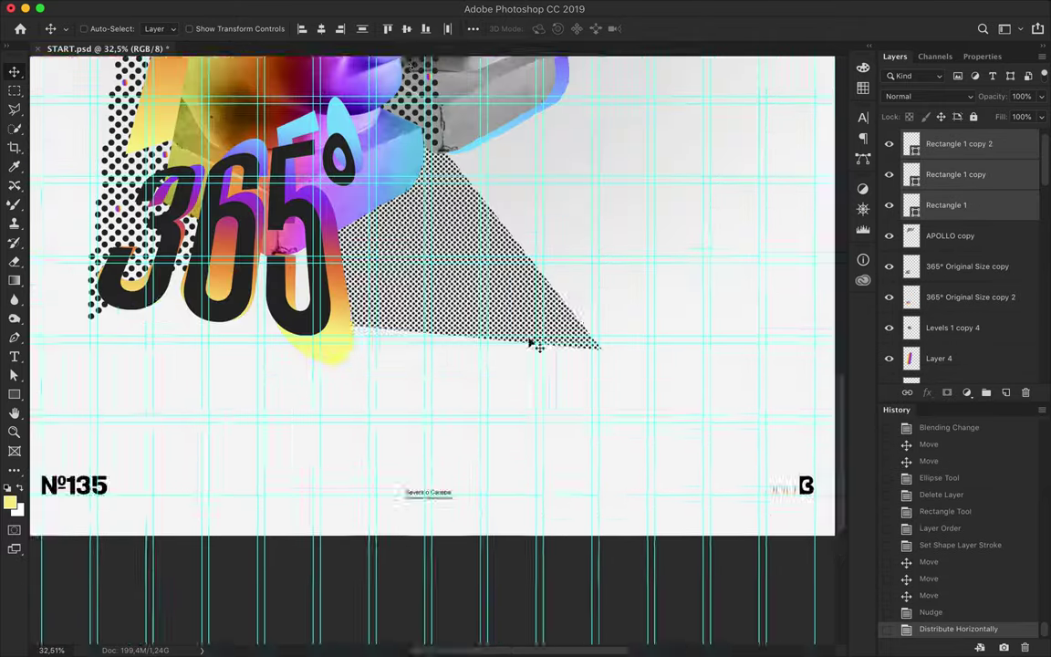
scroll(537, 345, down, 2)
scroll(602, 375, down, 2)
scroll(497, 432, down, 1)
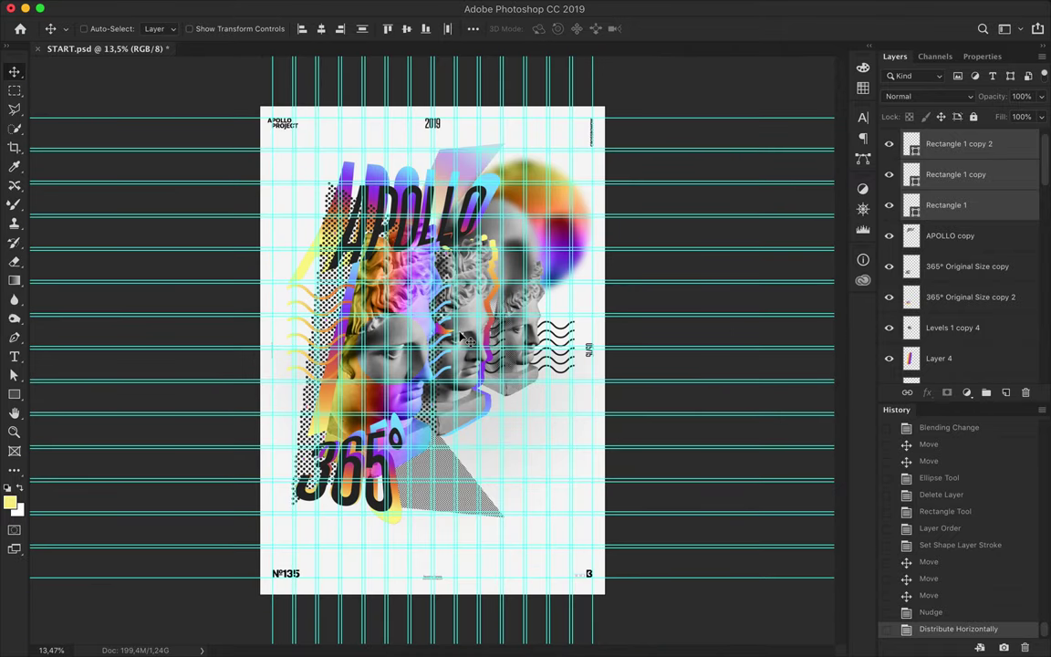
mouse_move(533, 508)
mouse_down()
mouse_move(475, 429)
mouse_move(367, 330)
mouse_up()
key(ctrl+t)
key(Return)
key(a)
key(v)
key(ctrl+semicolon)
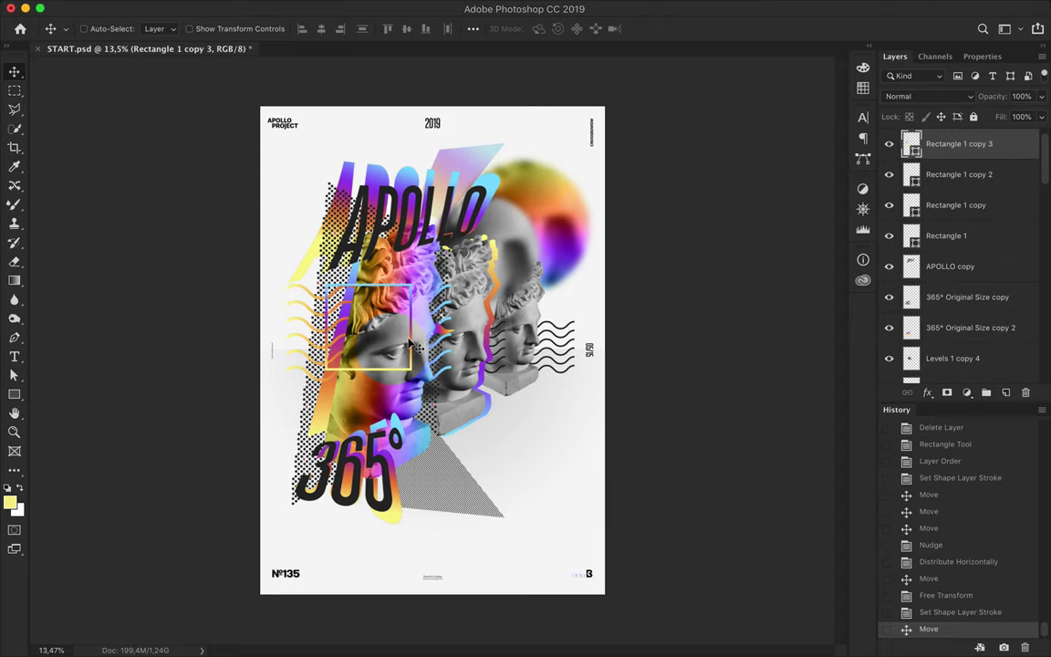
Step: Move the square frame below the face layer and settle it beside the 365° text
drag(958, 144, 960, 303)
key(a)
key(v)
drag(364, 301, 288, 390)
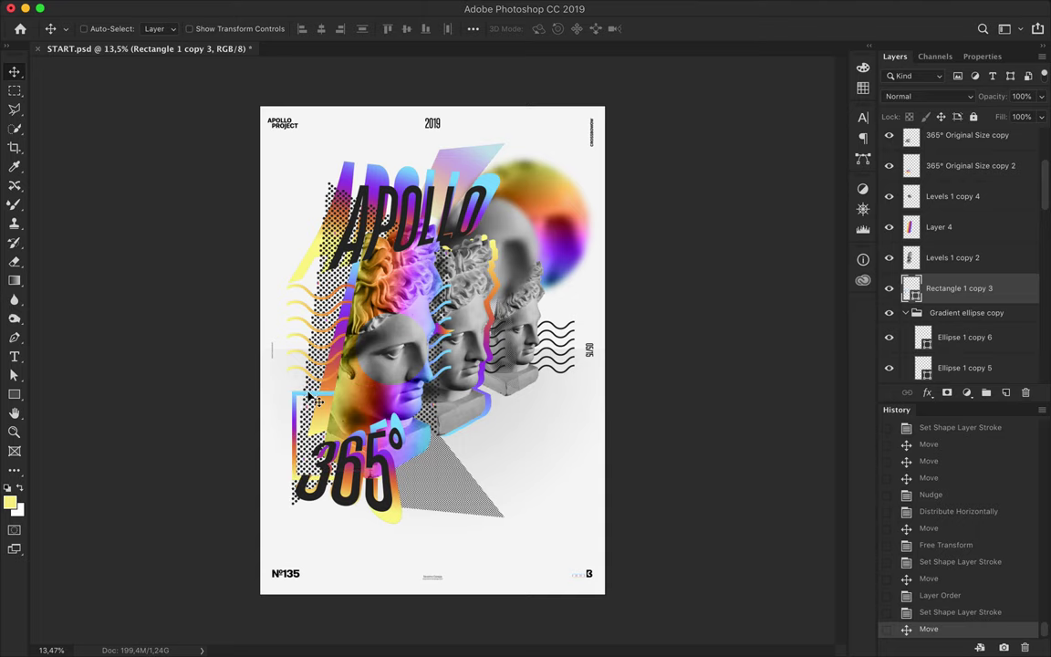
drag(289, 390, 290, 416)
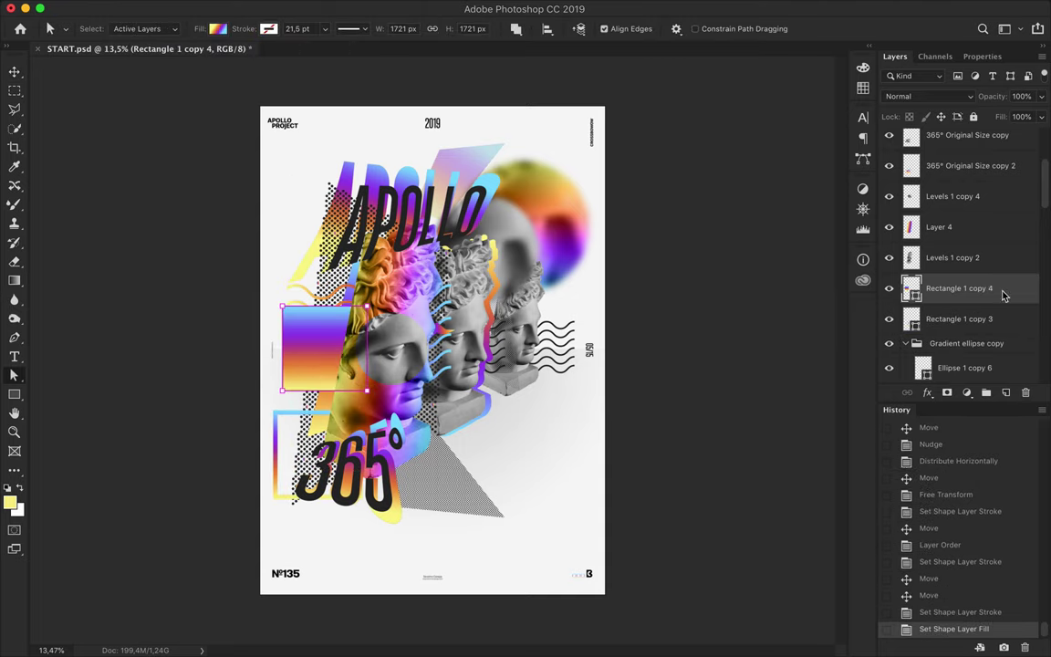
Step: Rasterize the gradient-filled square, move it lower in the stack, and rotate it up beside the heads
key(ctrl+t)
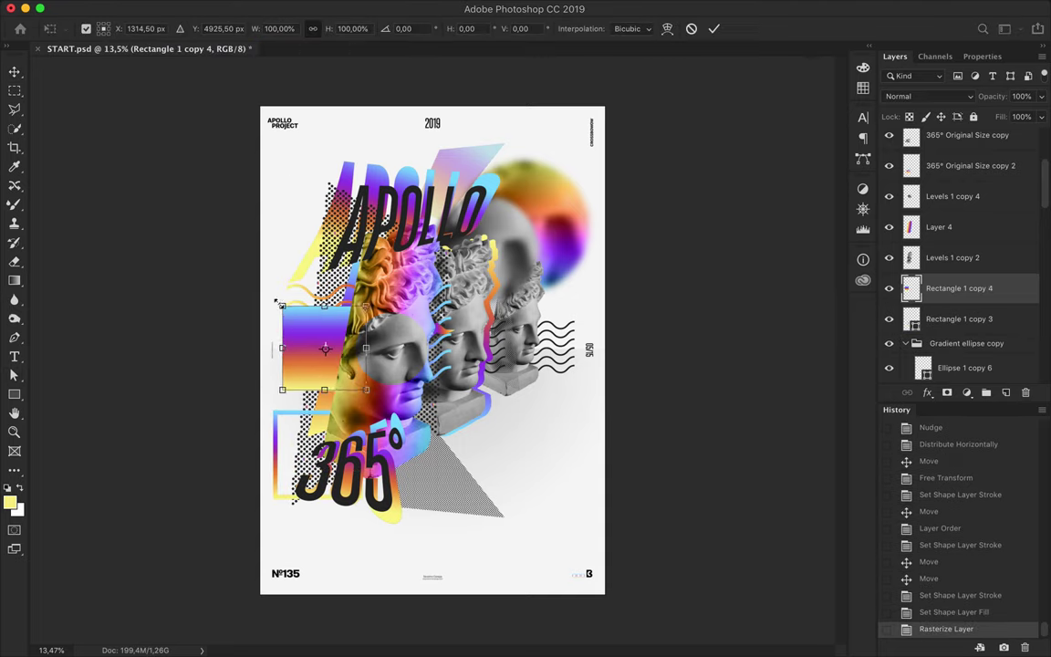
key(Return)
drag(966, 237, 1028, 246)
drag(290, 363, 292, 315)
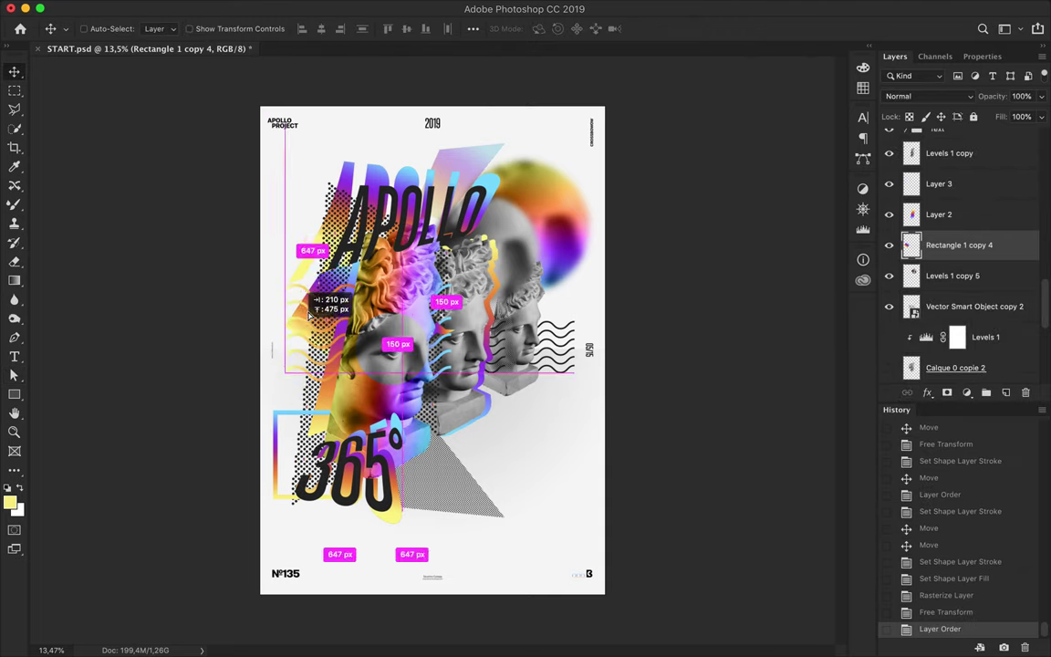
key(ctrl+t)
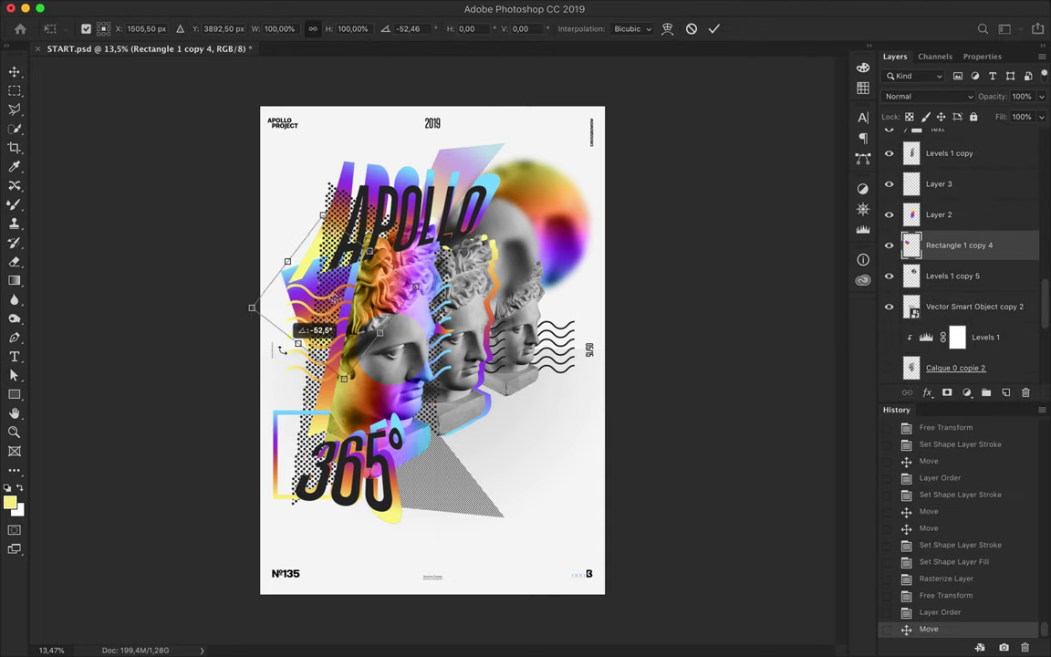
key(Return)
key(Left)
Step: Alt-drag a copy of the square beside the middle head, scaled to 43.7% and rotated
drag(284, 277, 461, 368)
key(ctrl+t)
drag(556, 328, 494, 356)
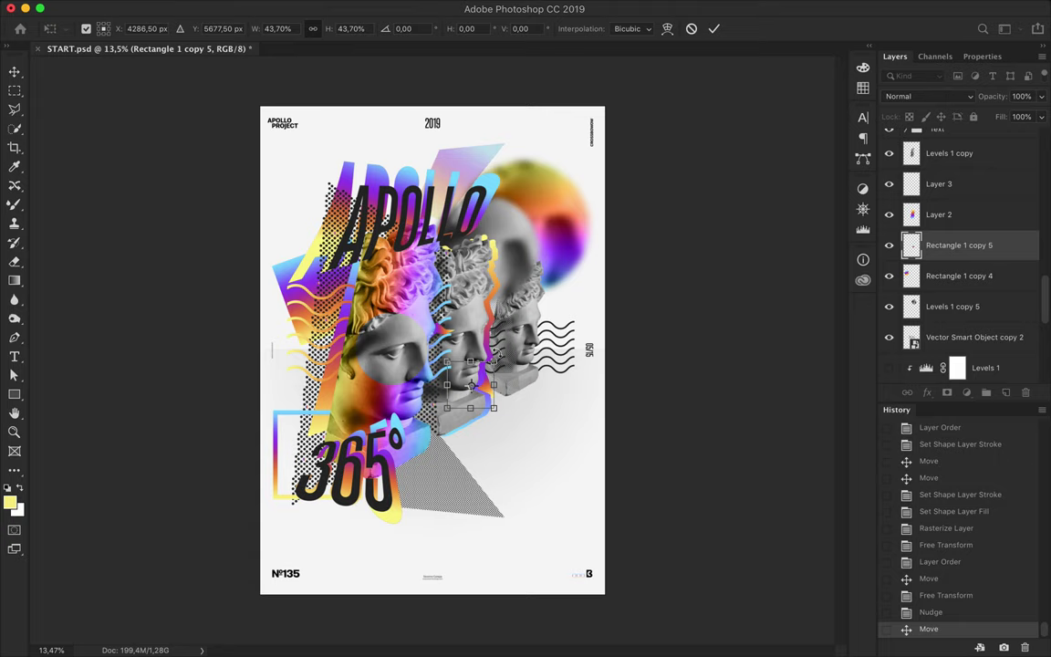
key(Return)
key(ctrl+t)
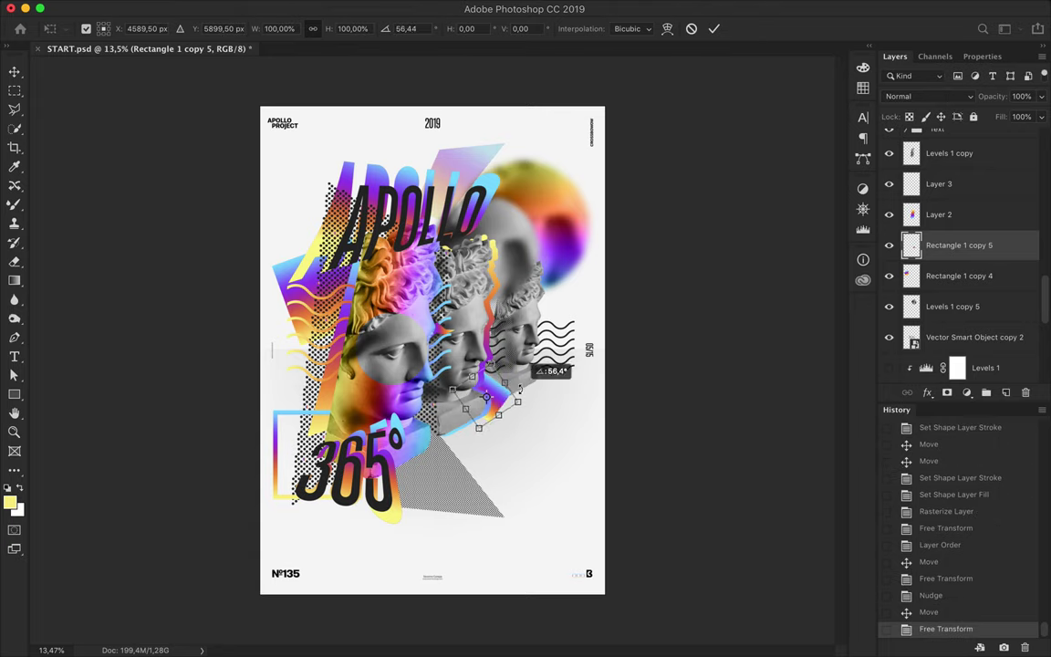
key(Return)
Step: Copy the square toward the back head, move it lower in the stack, and add empty Layer 6
mouse_move(500, 407)
mouse_down()
mouse_move(475, 290)
mouse_move(534, 310)
mouse_up()
key(ctrl+])
key(ctrl+t)
key(Return)
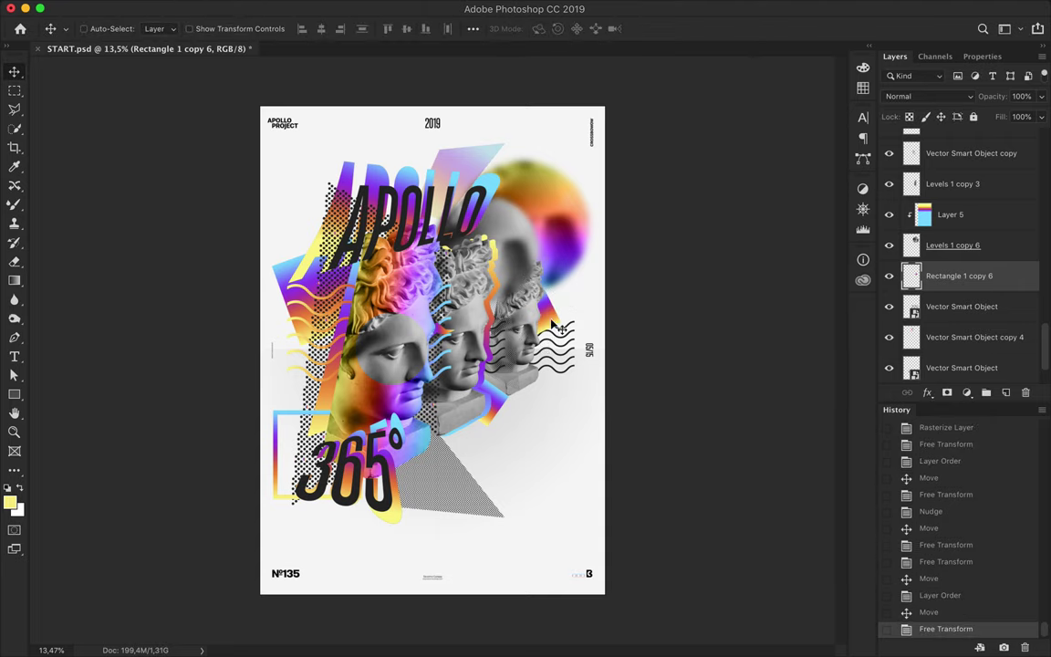
scroll(554, 326, down, 1)
key(ctrl+shift+alt+n)
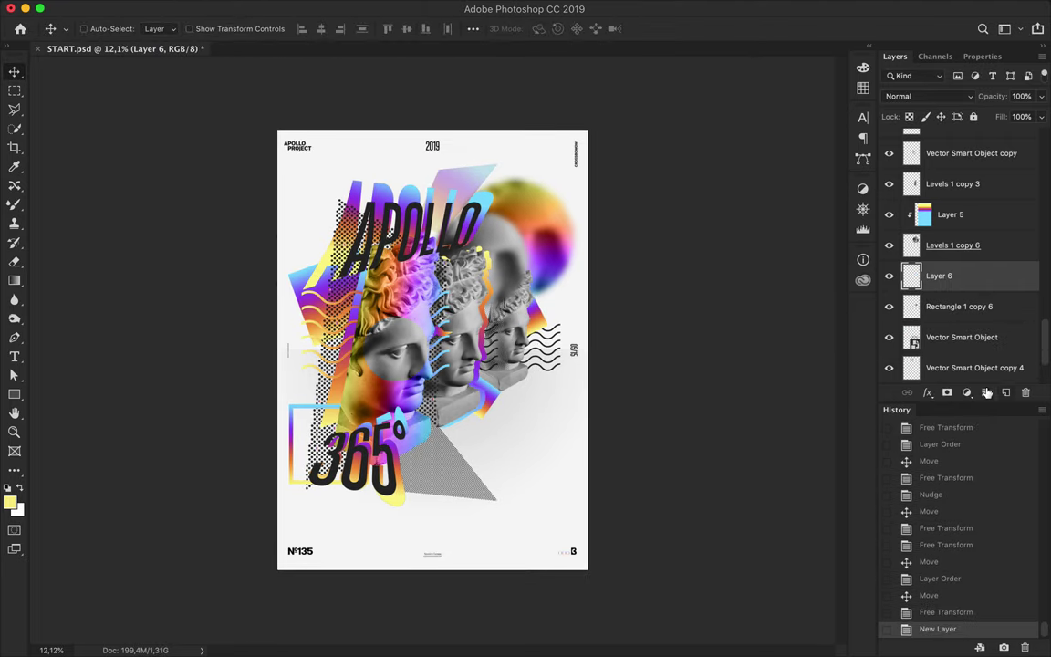
Step: Paint soft brush strokes across the heads and raise Layer 6 higher in the stack
key(b)
right_click(328, 248)
key(Return)
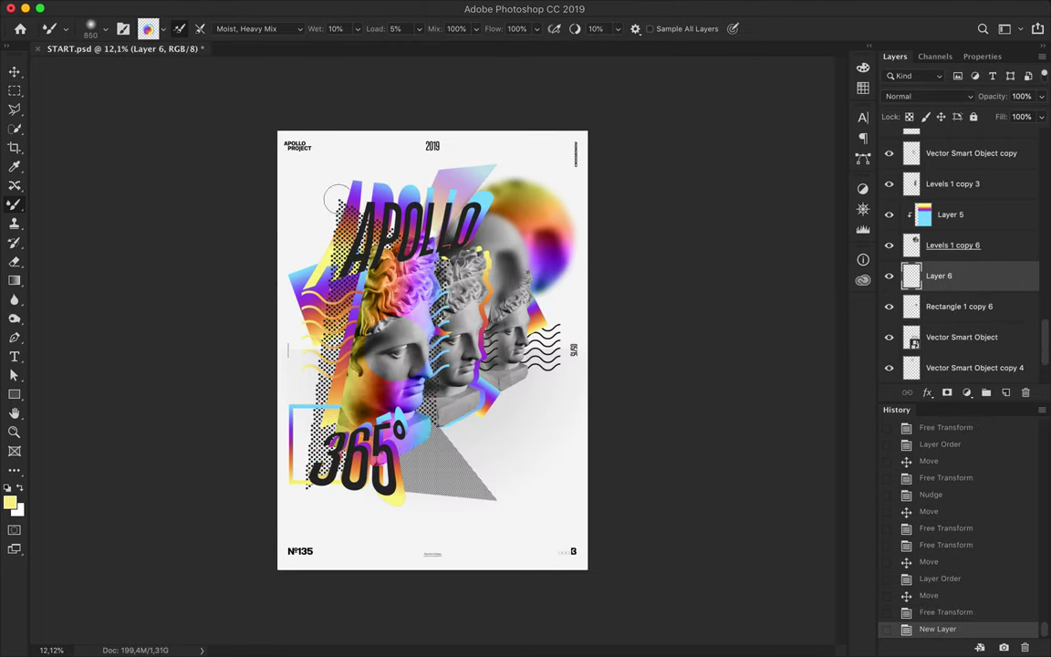
key(shift+b)
key(v)
mouse_move(939, 275)
mouse_down()
mouse_move(928, 224)
mouse_move(945, 217)
mouse_up()
Step: Add Layer 7 with a vertical gradient and clip it to the painted strokes
key(ctrl+])
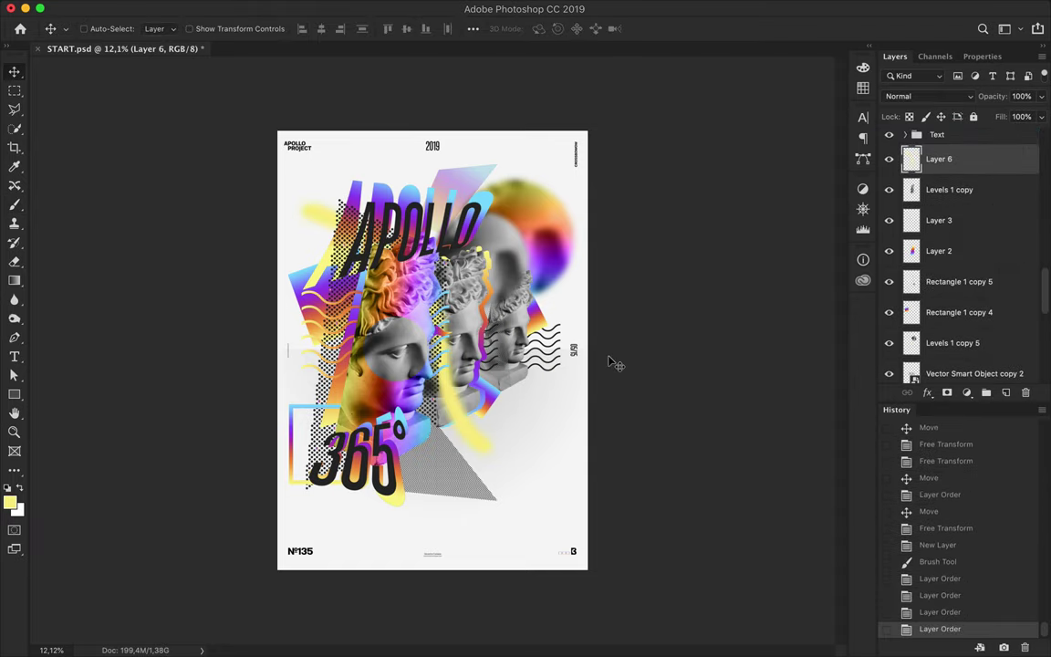
key(ctrl+shift+alt+n)
key(g)
drag(433, 137, 433, 557)
alt+click(940, 175)
Step: Rotate the clipped gradient on Layer 7 about 180° to recolour the strokes blue and orange
key(ctrl+t)
mouse_move(598, 123)
mouse_down()
mouse_move(274, 263)
mouse_move(365, 453)
mouse_up()
key(Return)
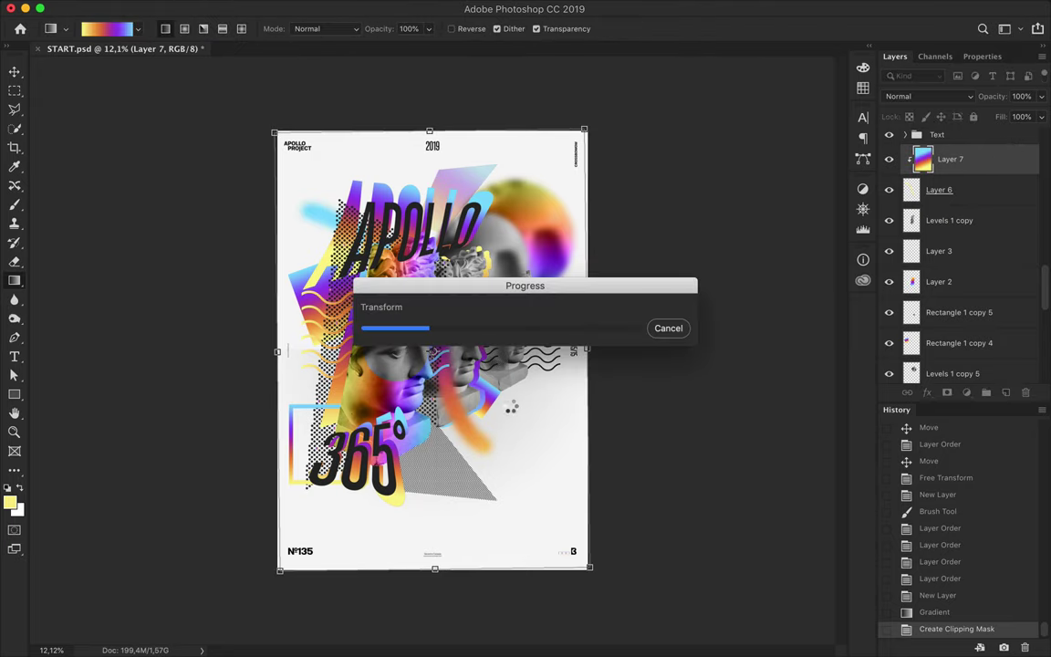
key(v)
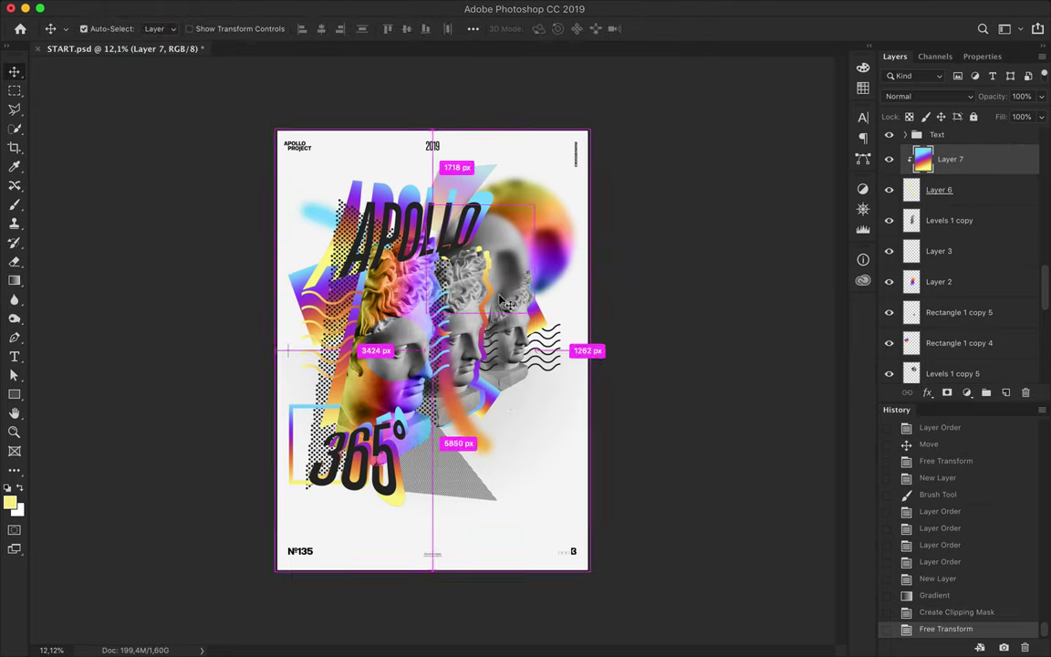